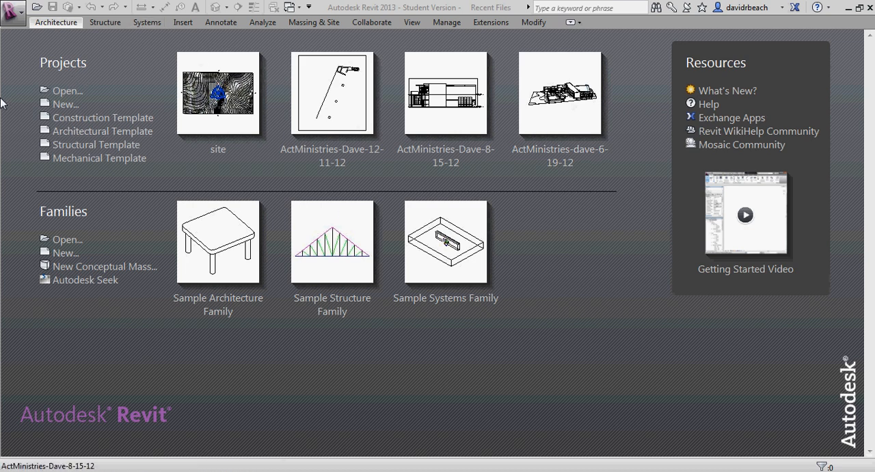
Create a new project from the Architectural Template.
click(15, 14)
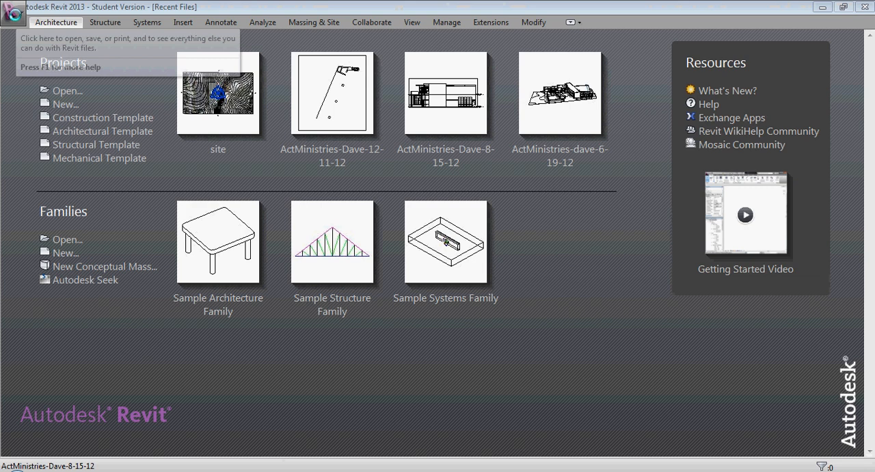
click(15, 13)
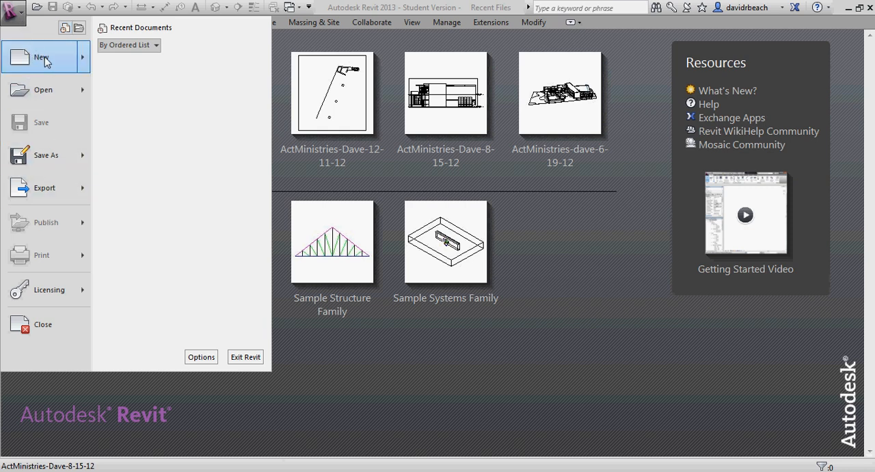
click(145, 61)
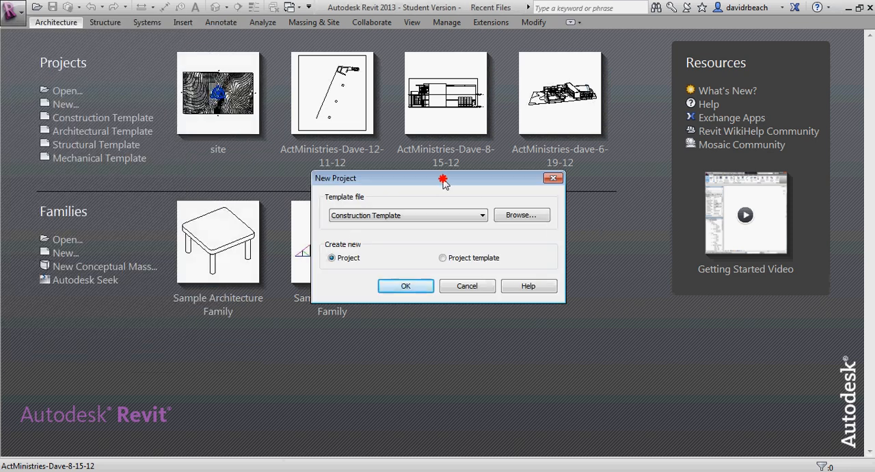
drag(443, 182, 308, 160)
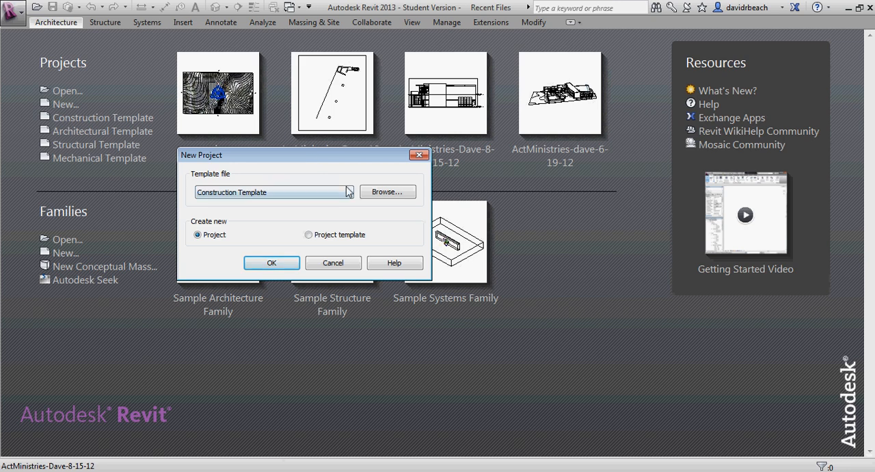
drag(321, 155, 343, 138)
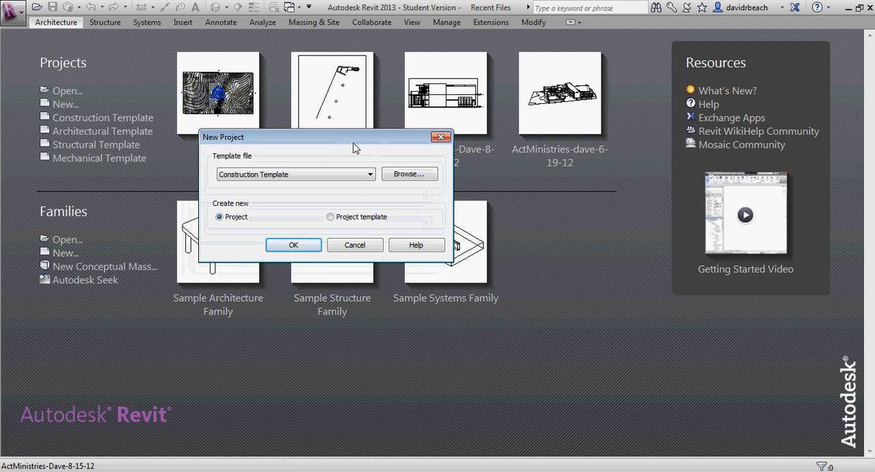
drag(350, 143, 359, 152)
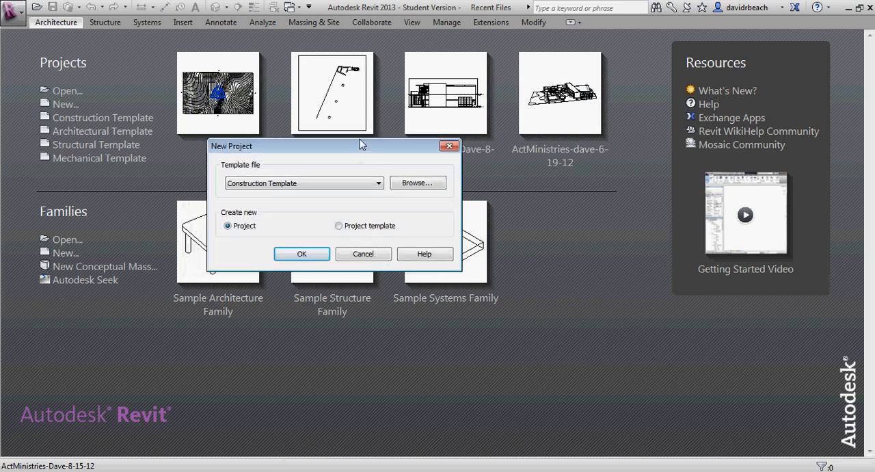
click(249, 185)
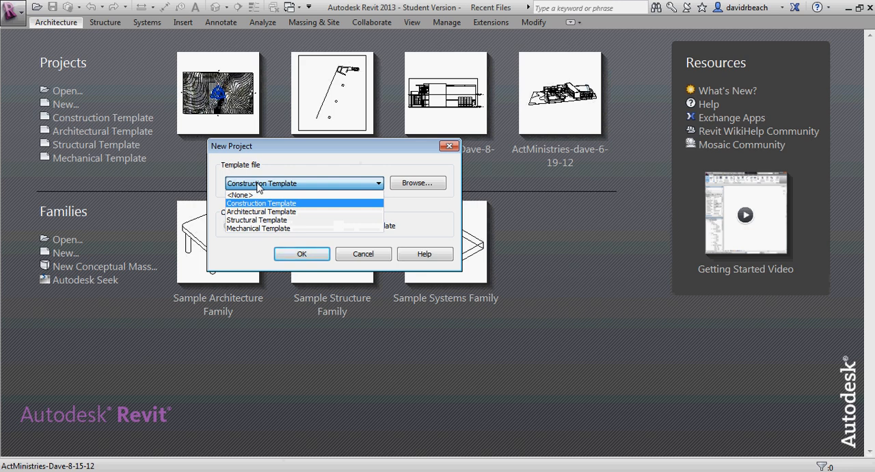
click(287, 216)
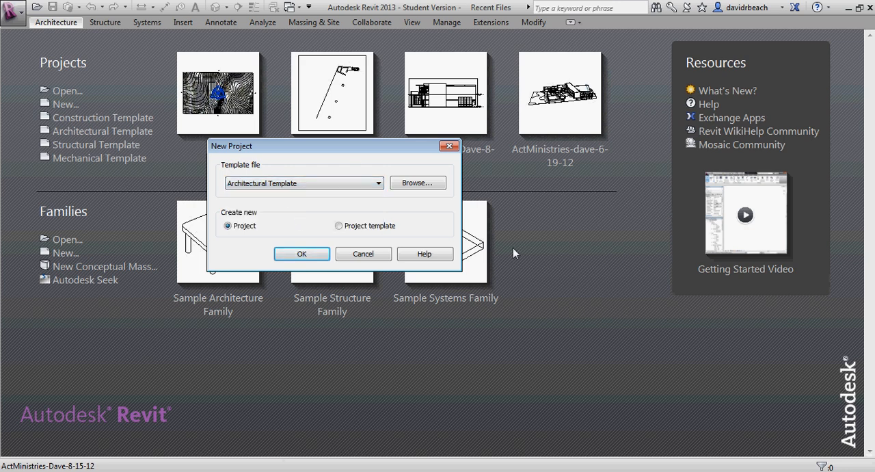
drag(337, 149, 344, 168)
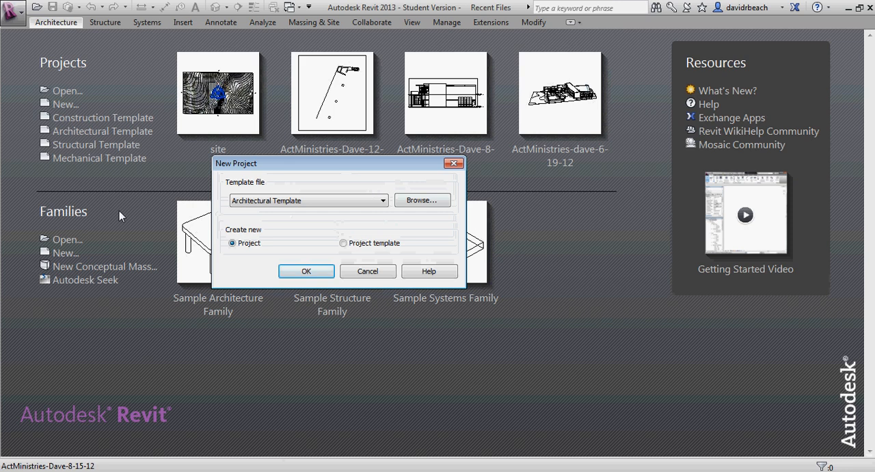
click(309, 270)
click(306, 272)
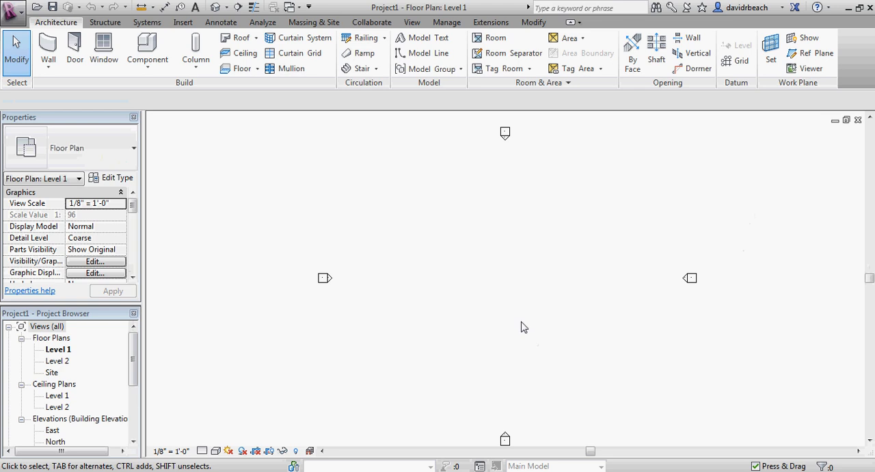
Undock the Project Browser as a floating window over the drawing area and enlarge it to fit the whole view list.
middle_drag(523, 326, 530, 332)
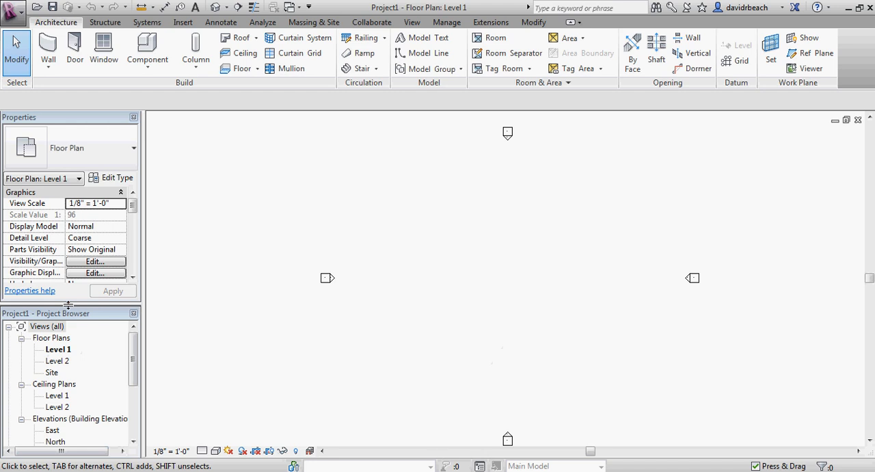
drag(134, 352, 134, 359)
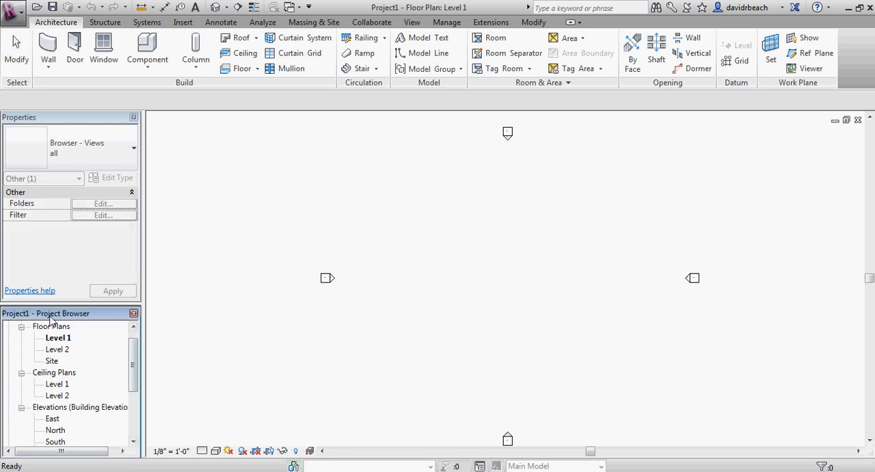
drag(86, 313, 320, 142)
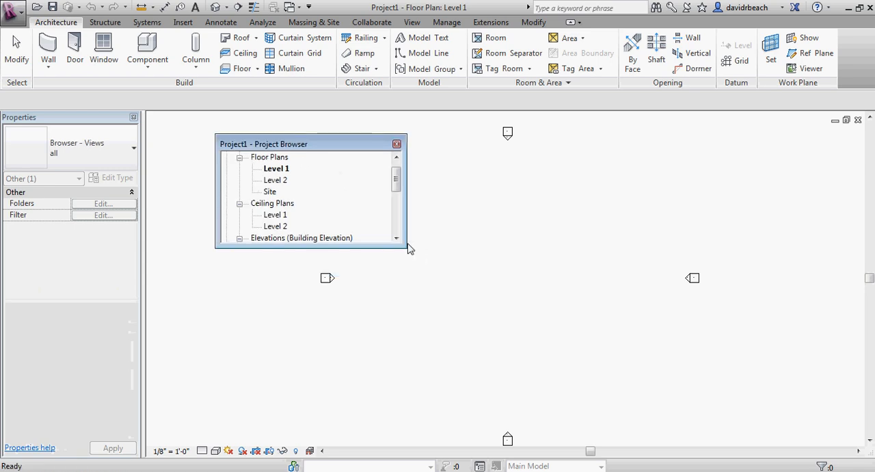
drag(407, 248, 425, 435)
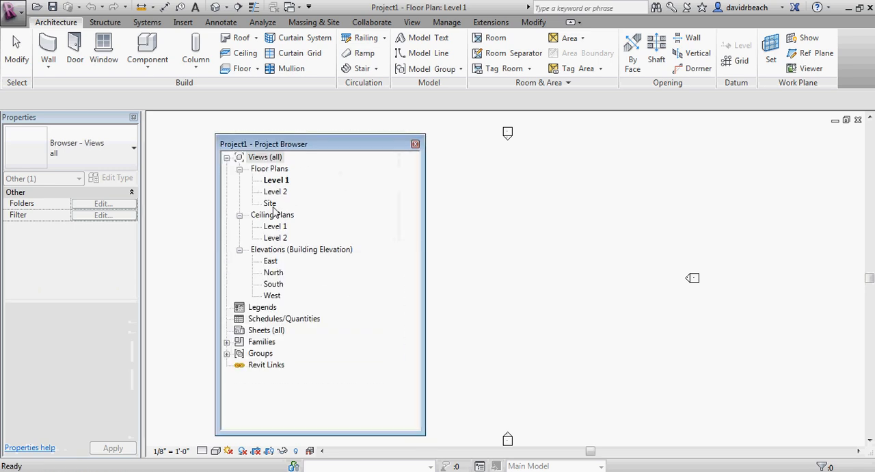
drag(298, 145, 245, 134)
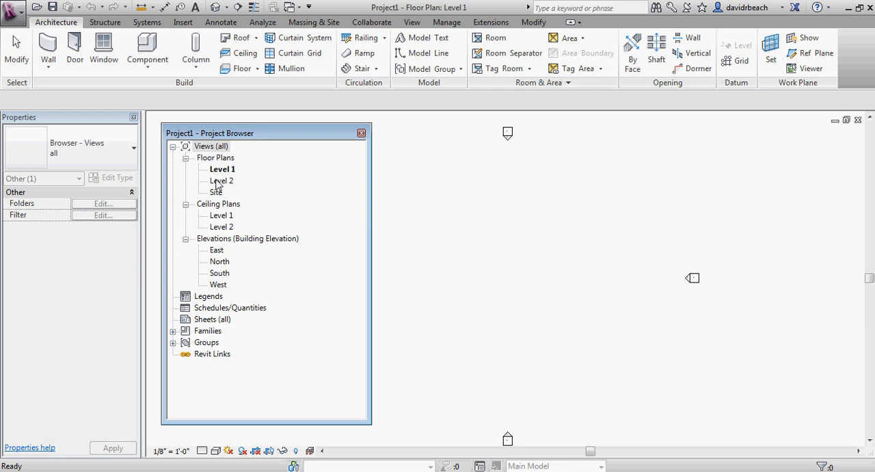
drag(239, 133, 270, 137)
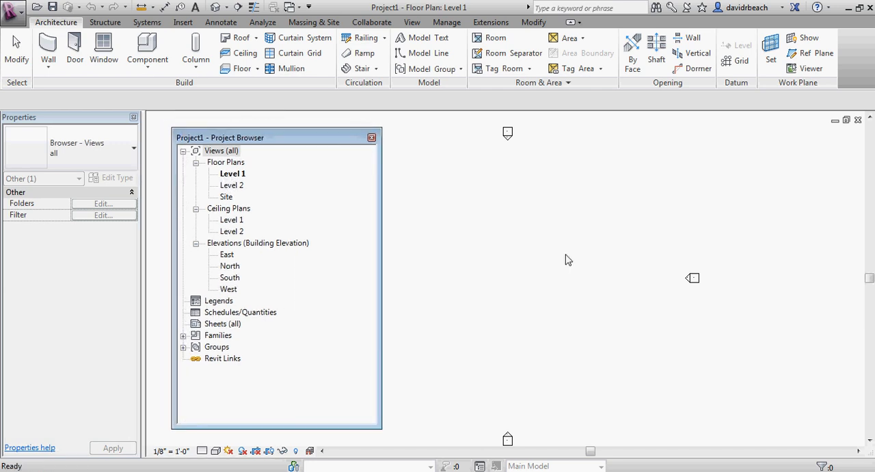
Examine the arrangement of the four elevation markers in the Level 1 floor plan.
click(567, 258)
middle_drag(570, 253, 690, 255)
scroll(654, 247, down, 3)
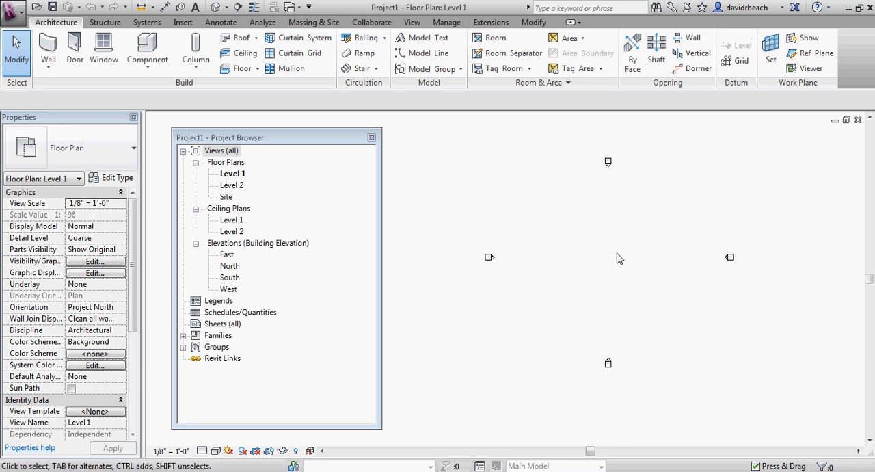
scroll(617, 258, down, 4)
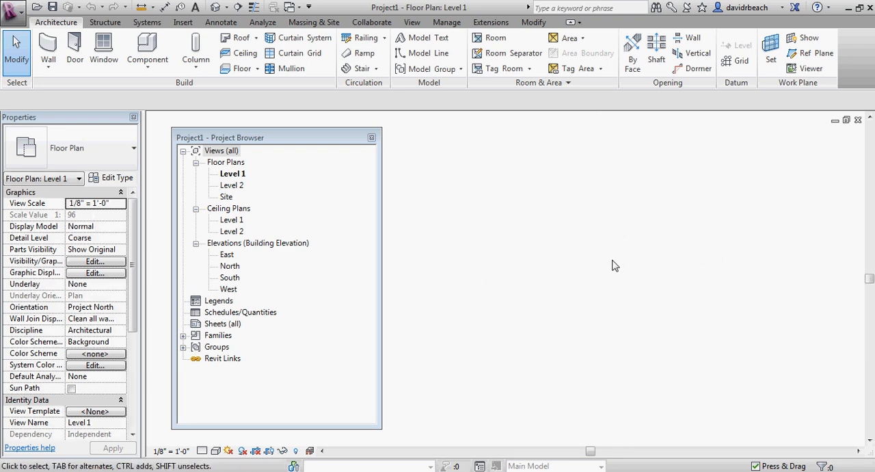
scroll(613, 265, up, 4)
scroll(613, 263, down, 2)
scroll(613, 261, up, 2)
scroll(613, 258, down, 1)
middle_drag(613, 258, 590, 276)
Dock the Project Browser beside the drawing area and close the Properties palette.
drag(279, 140, 111, 315)
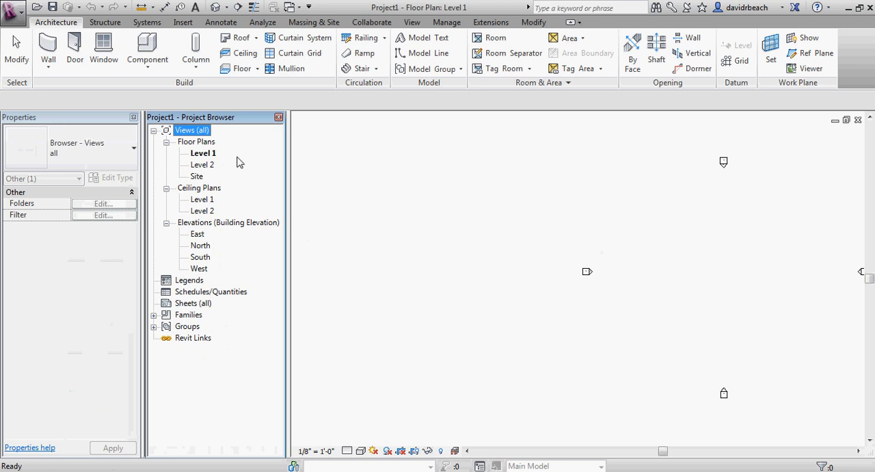
drag(213, 122, 30, 450)
drag(207, 117, 235, 139)
click(279, 118)
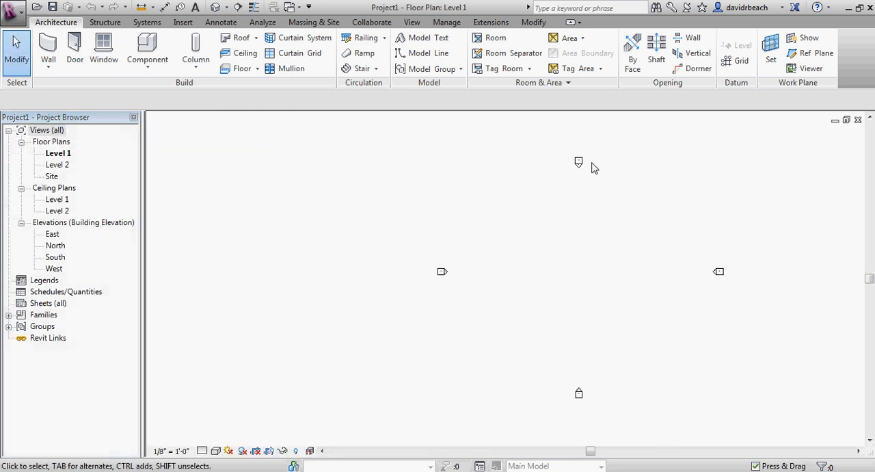
Close the Project Browser to give the Level 1 floor plan the full drawing area.
middle_drag(665, 187, 543, 178)
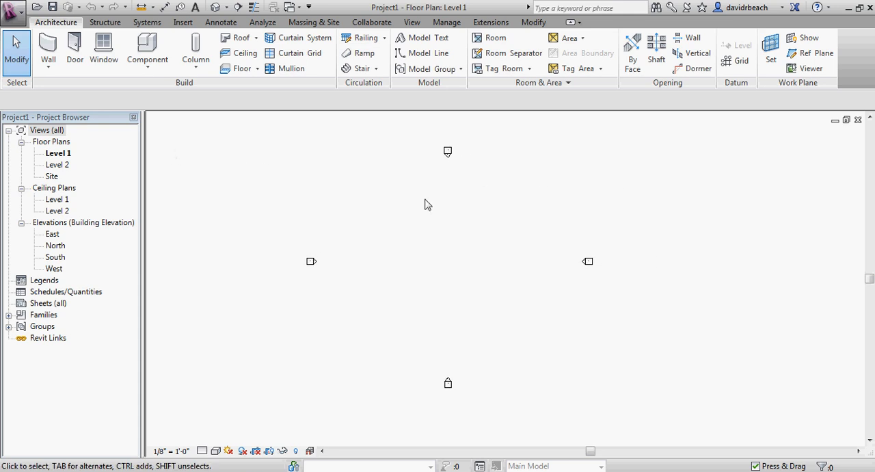
middle_drag(440, 211, 476, 232)
scroll(515, 225, up, 1)
scroll(516, 225, down, 2)
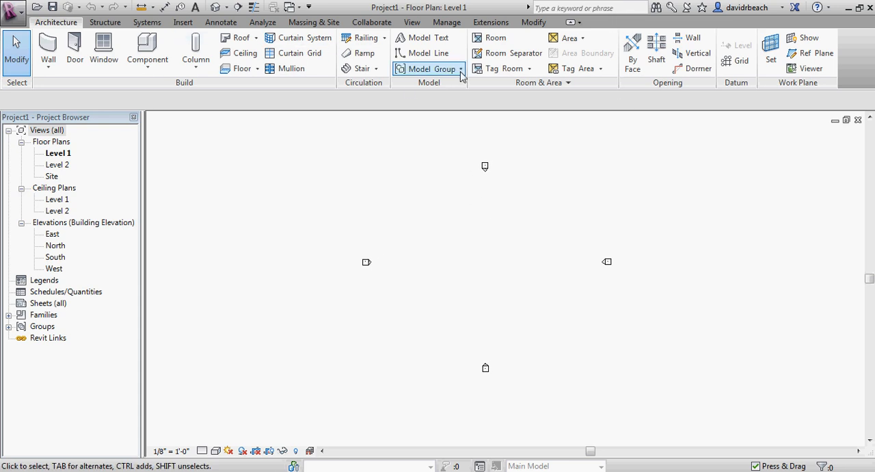
mouse_move(497, 217)
middle_down()
mouse_move(494, 228)
mouse_move(504, 226)
middle_up()
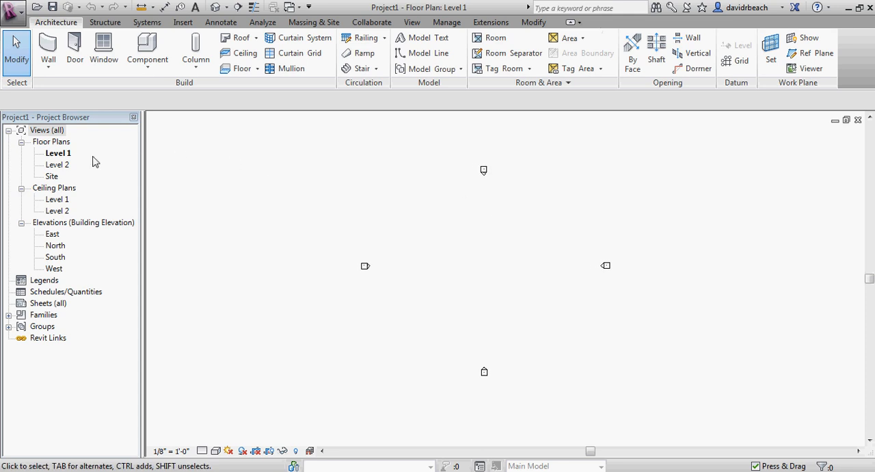
click(134, 118)
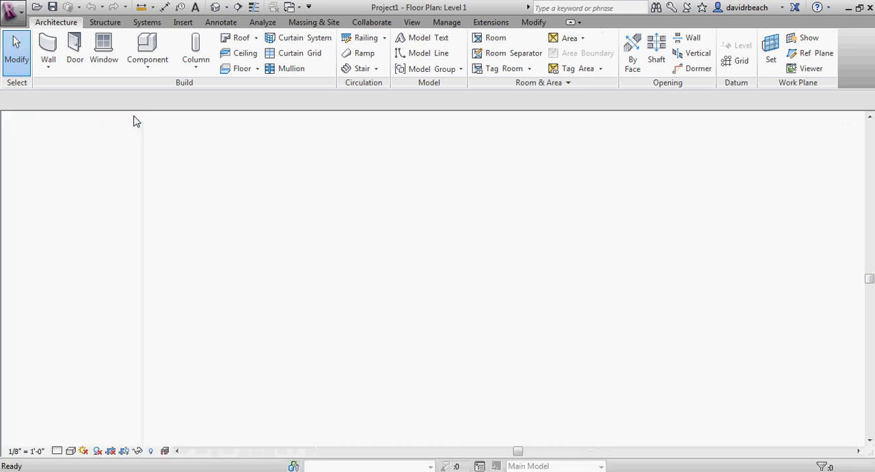
middle_drag(349, 218, 490, 229)
scroll(464, 256, up, 1)
scroll(464, 256, up, 1)
middle_drag(464, 256, 465, 256)
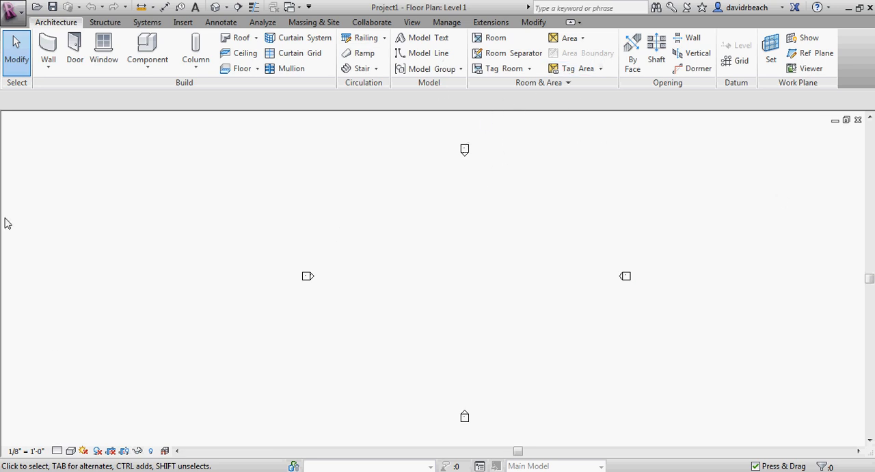
Cycle the ribbon through its minimized states, panel titles only and tabs only, and restore the full ribbon.
click(573, 23)
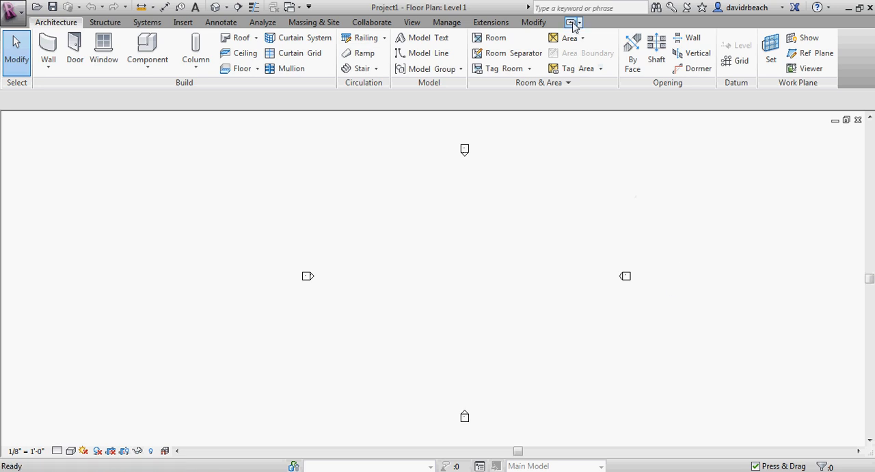
click(573, 24)
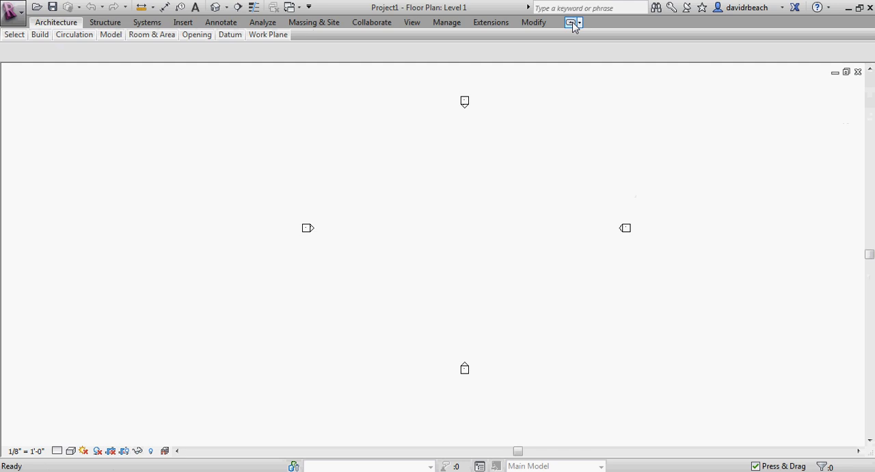
click(573, 23)
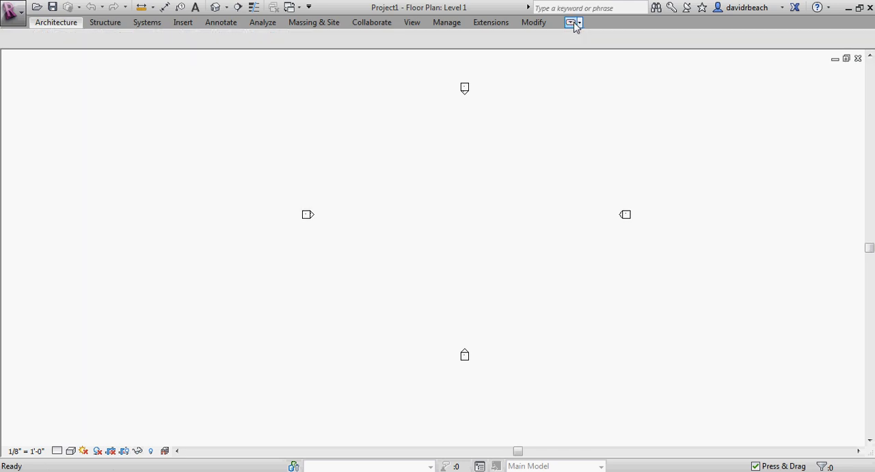
click(573, 23)
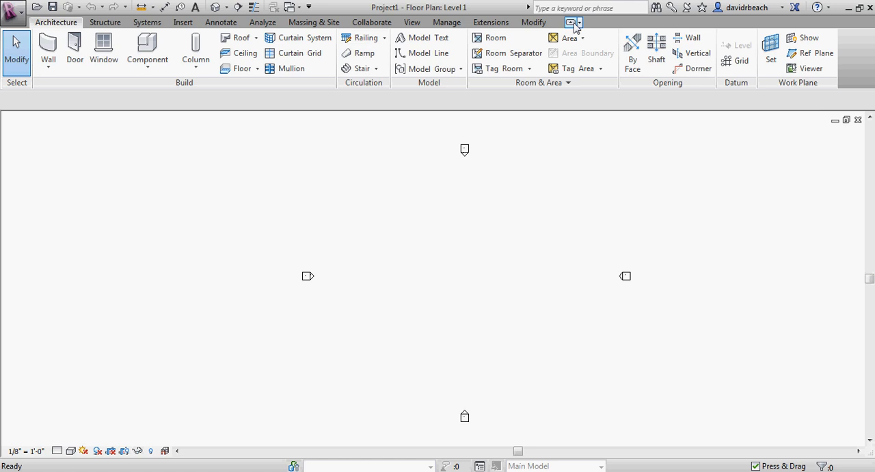
middle_drag(545, 228, 560, 220)
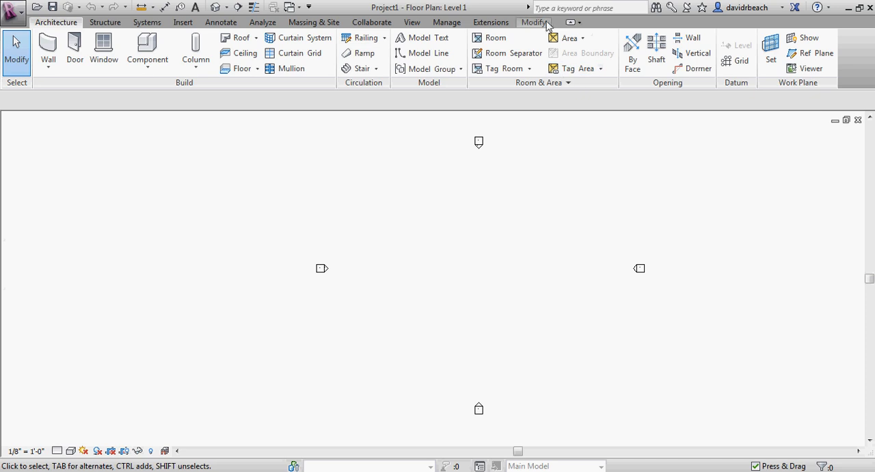
Turn the Properties palette back on in the user interface display options.
click(534, 23)
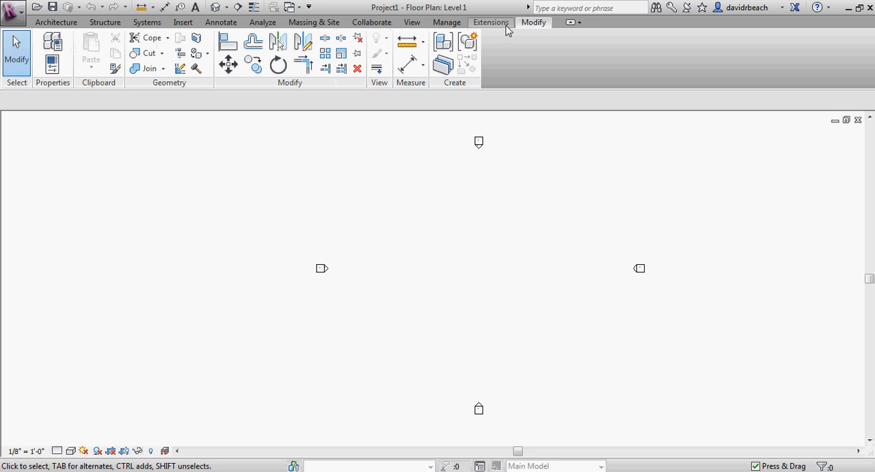
click(447, 23)
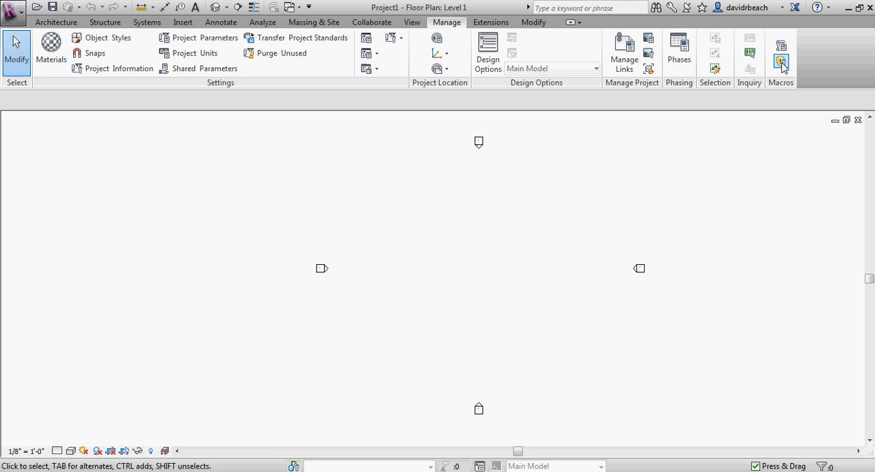
click(413, 23)
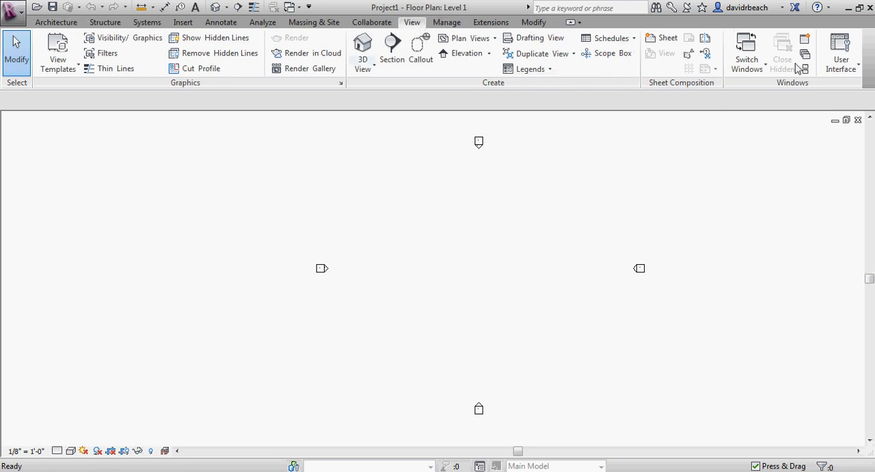
click(838, 60)
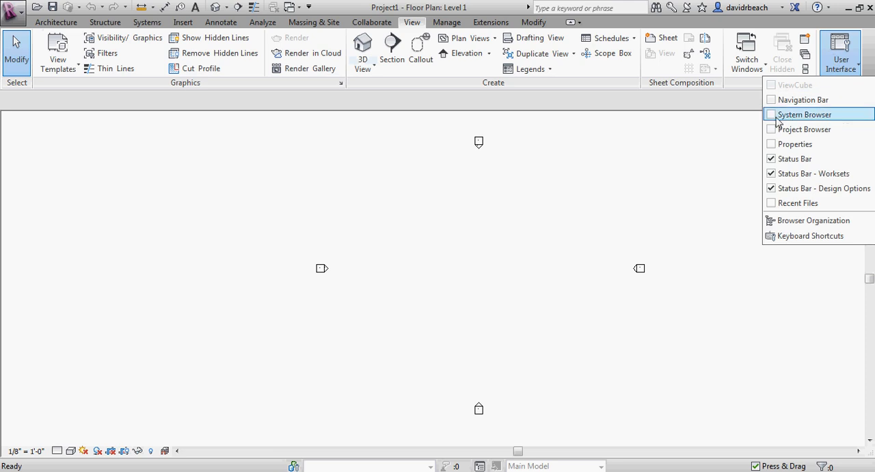
click(774, 143)
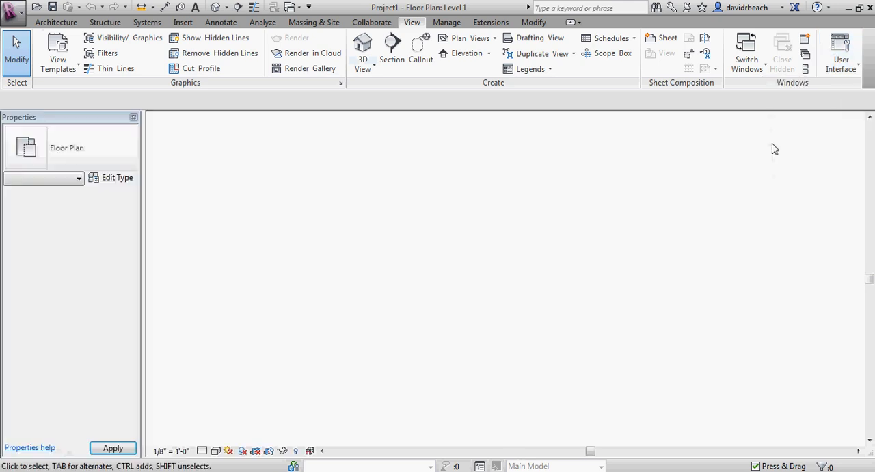
Turn the Project Browser back on and dock it stacked beneath the Properties palette beside the drawing area.
click(840, 61)
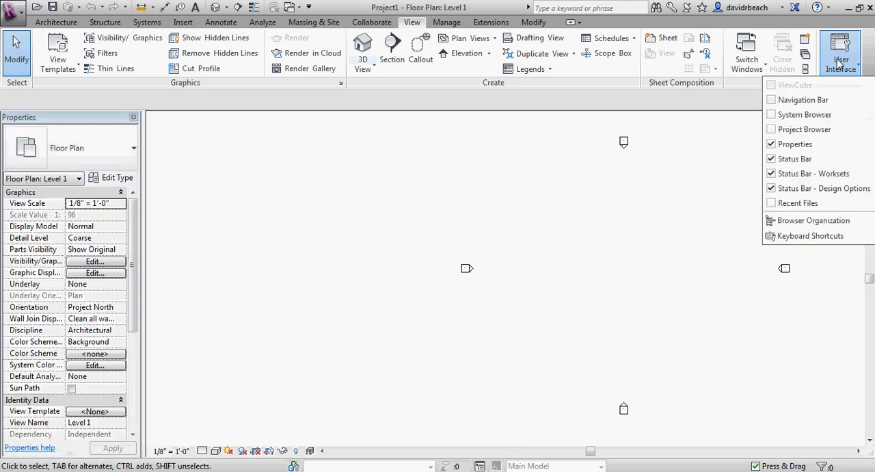
click(773, 130)
mouse_move(209, 121)
mouse_down()
mouse_move(189, 130)
mouse_move(7, 94)
mouse_up()
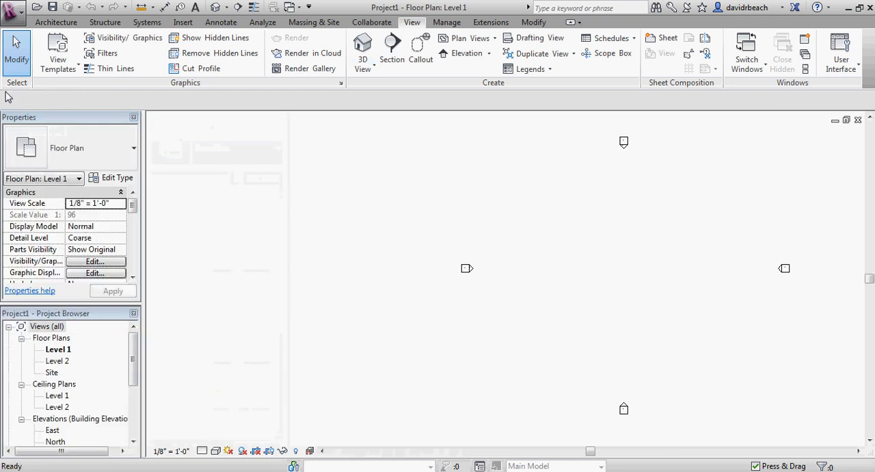
drag(65, 314, 3, 208)
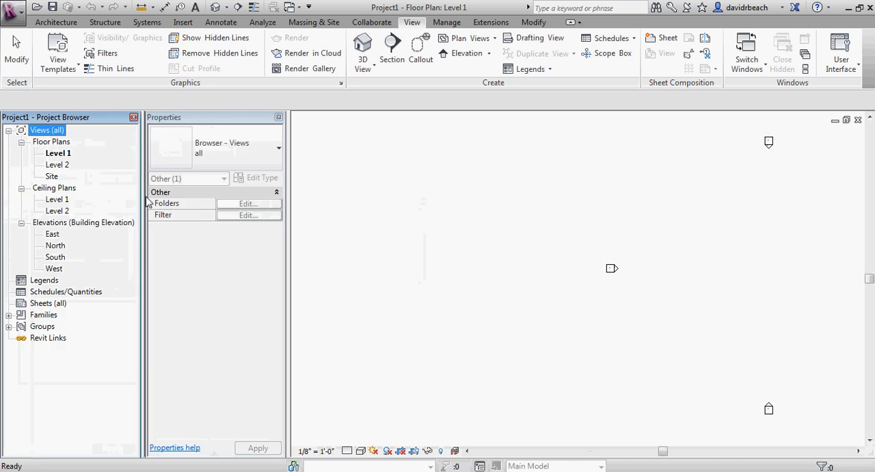
drag(164, 117, 3, 94)
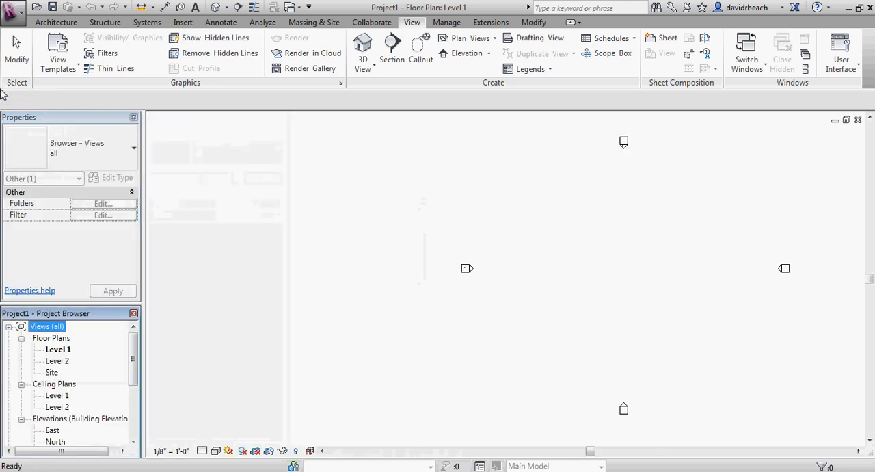
click(420, 303)
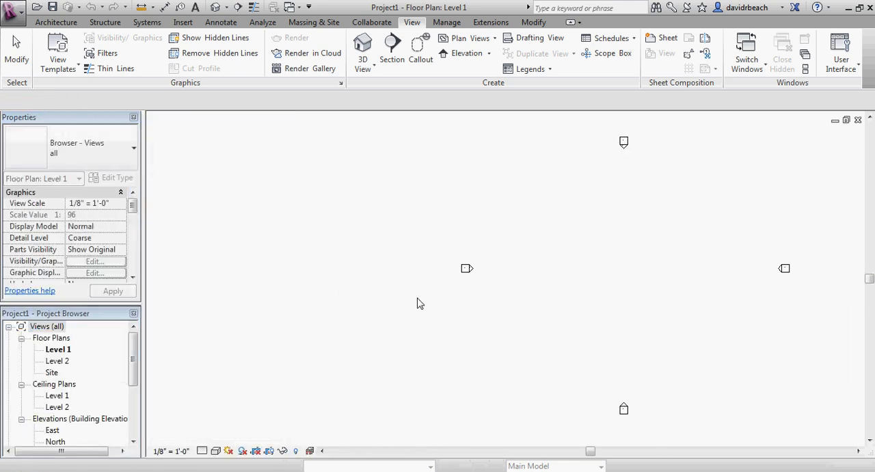
middle_drag(463, 291, 384, 294)
scroll(521, 274, down, 1)
middle_drag(523, 277, 469, 285)
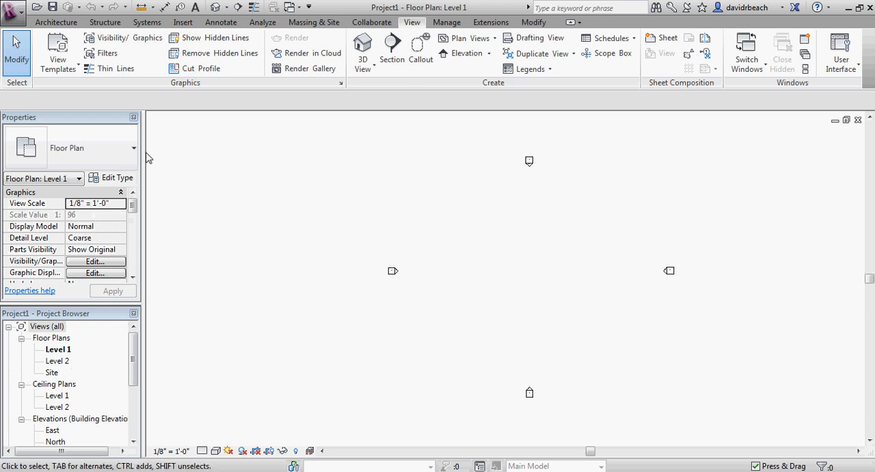
mouse_move(534, 264)
middle_down()
mouse_move(479, 265)
mouse_move(543, 256)
middle_up()
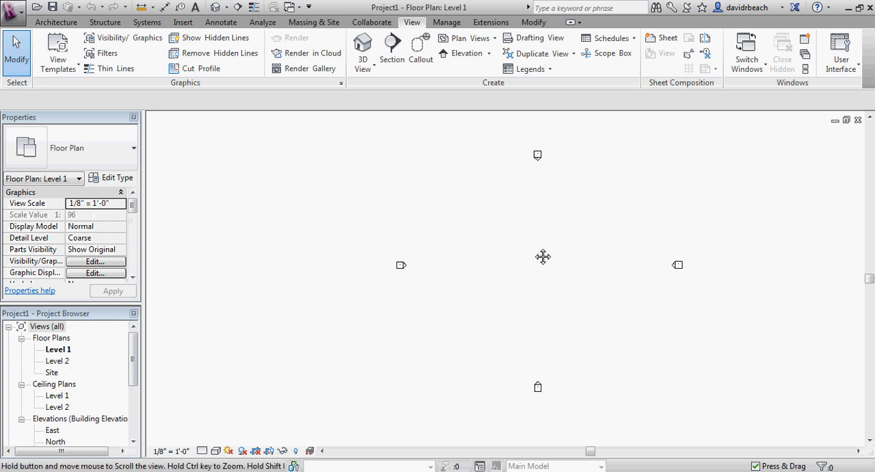
middle_drag(534, 207, 469, 203)
Examine the tools in each ribbon category, from Architecture and Structure through Manage, Extensions and Modify, ending on the View tools.
click(58, 22)
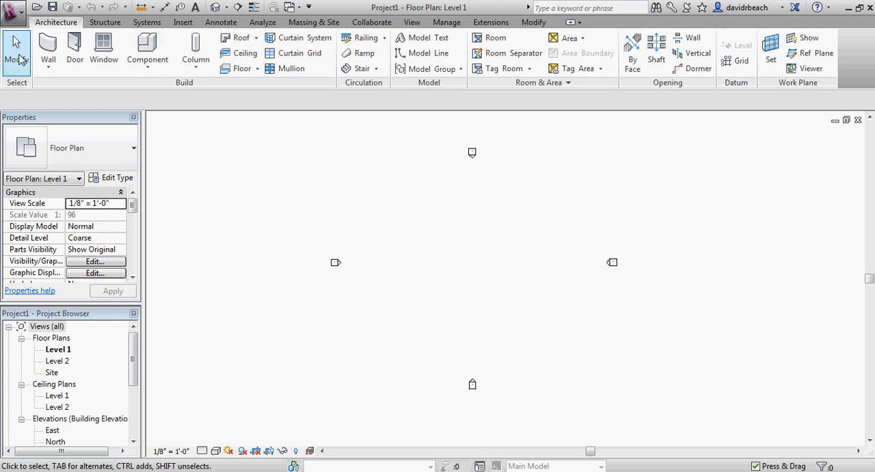
click(104, 22)
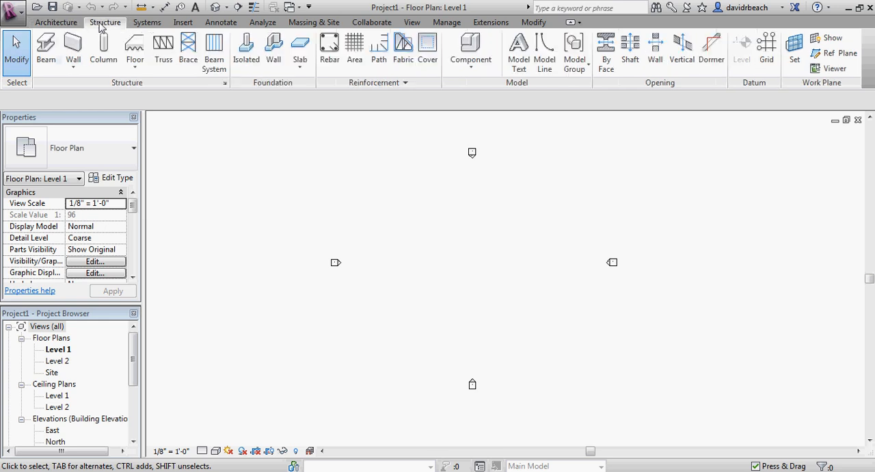
click(147, 22)
click(183, 23)
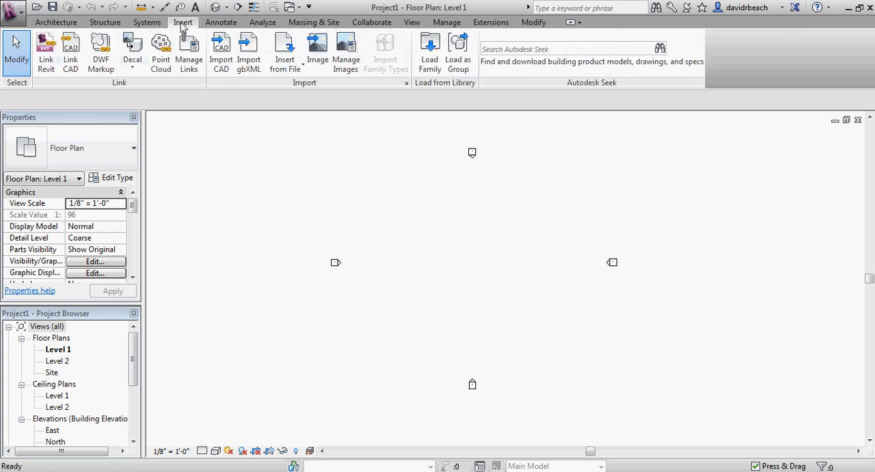
click(226, 26)
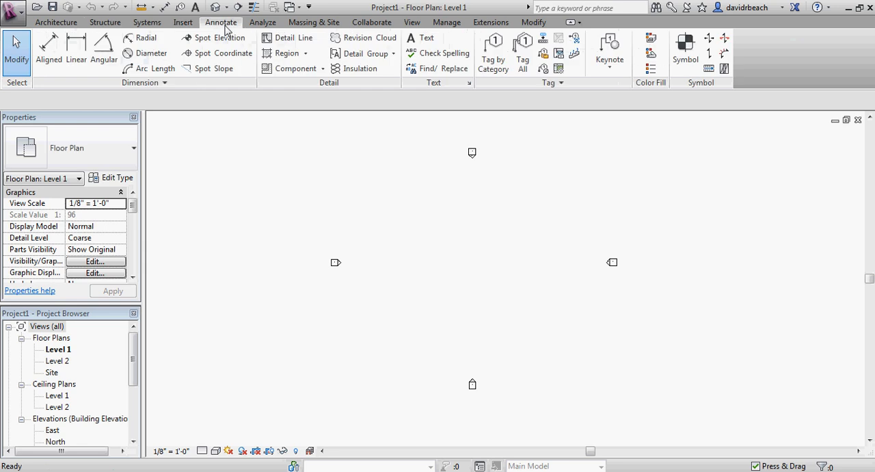
click(264, 24)
click(307, 23)
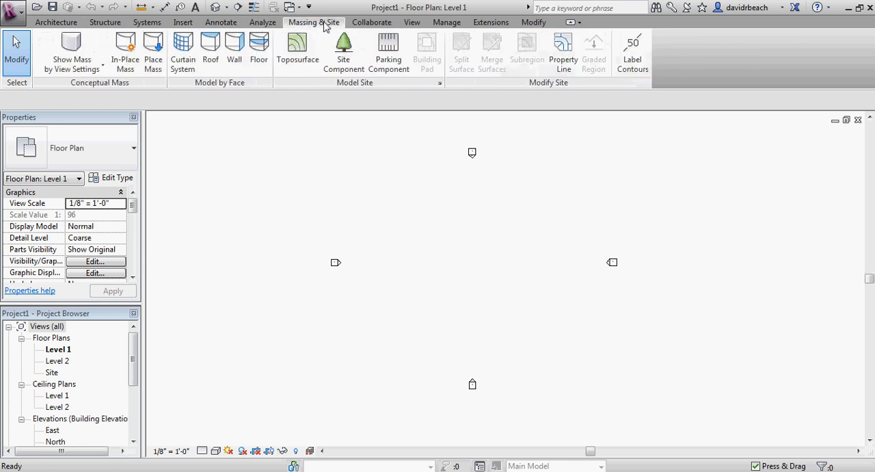
click(365, 25)
click(412, 23)
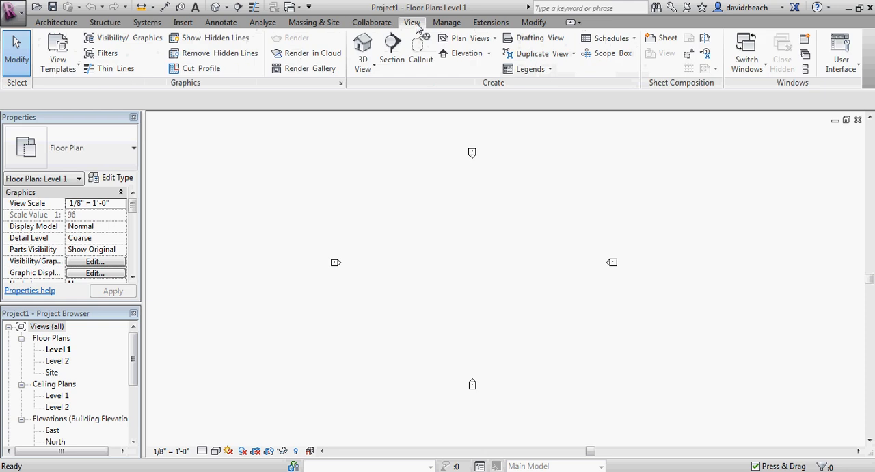
click(450, 24)
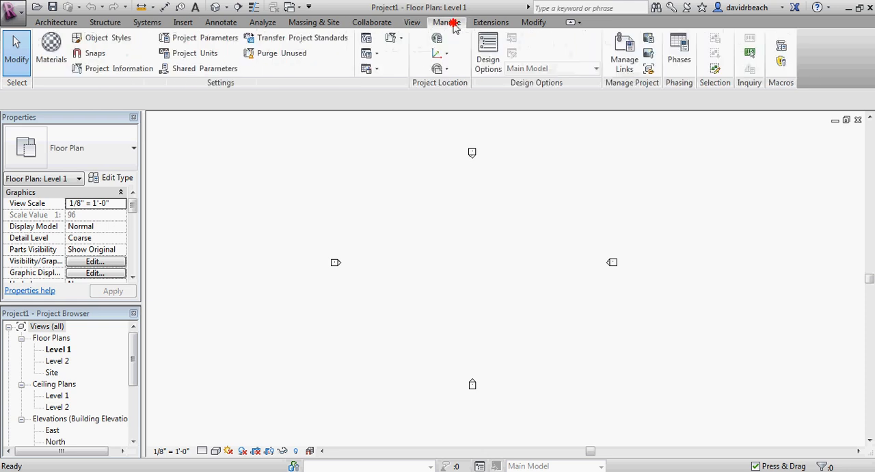
click(490, 23)
click(533, 25)
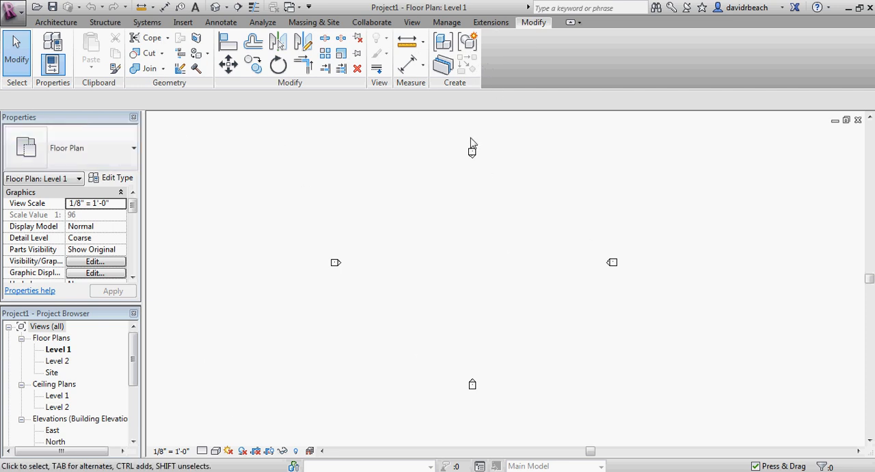
click(412, 24)
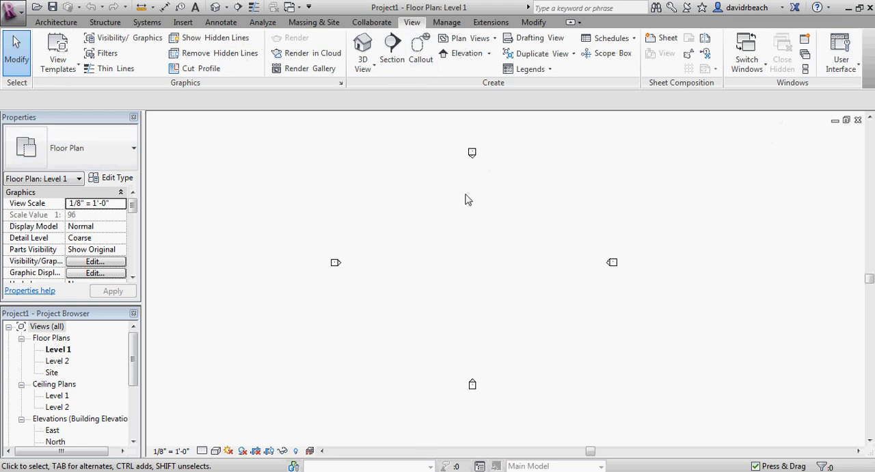
Start a chain of Generic - 8" walls on Level 1 with a long horizontal north wall and the east wall running south.
middle_drag(392, 199, 438, 205)
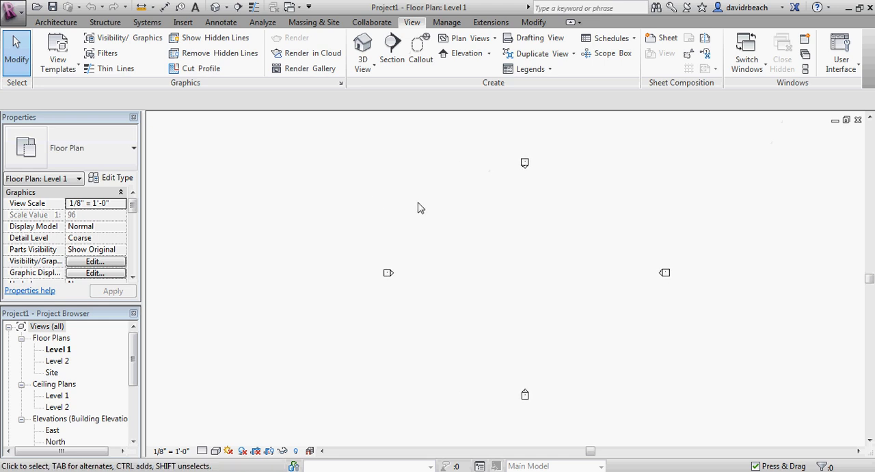
scroll(506, 259, up, 1)
middle_drag(578, 265, 451, 240)
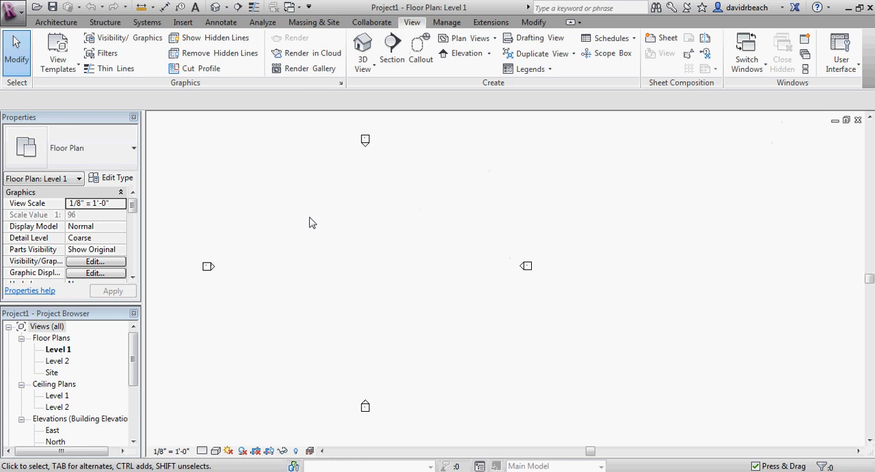
click(53, 22)
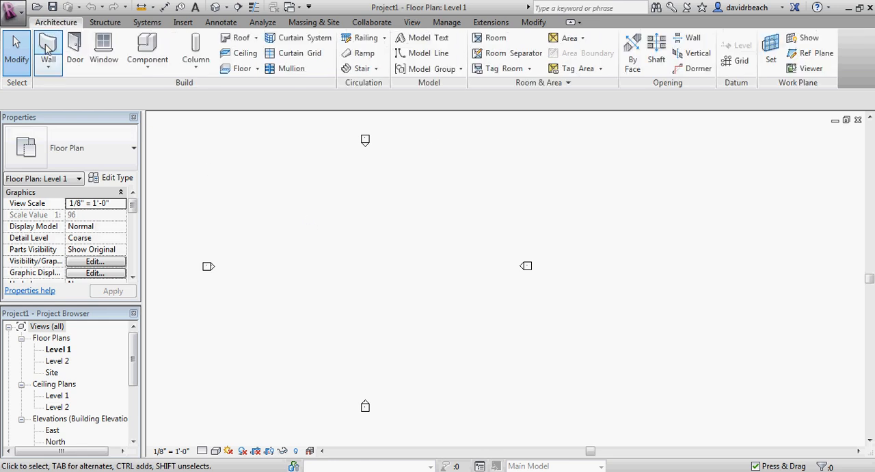
click(48, 47)
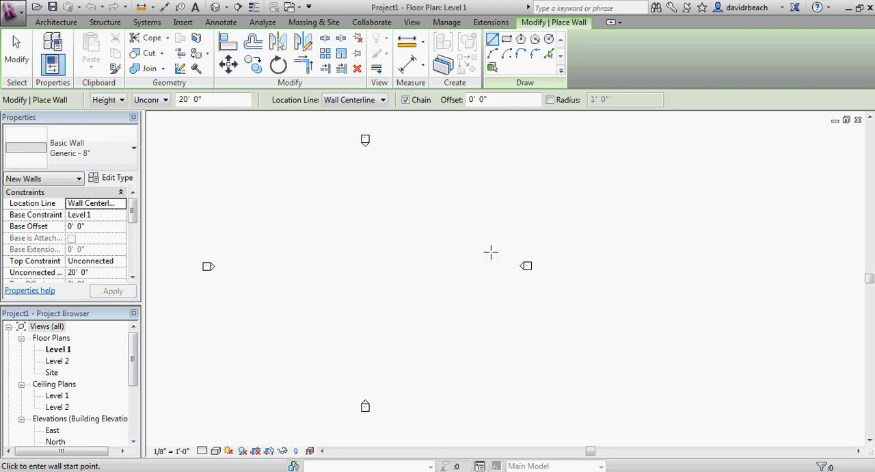
click(263, 226)
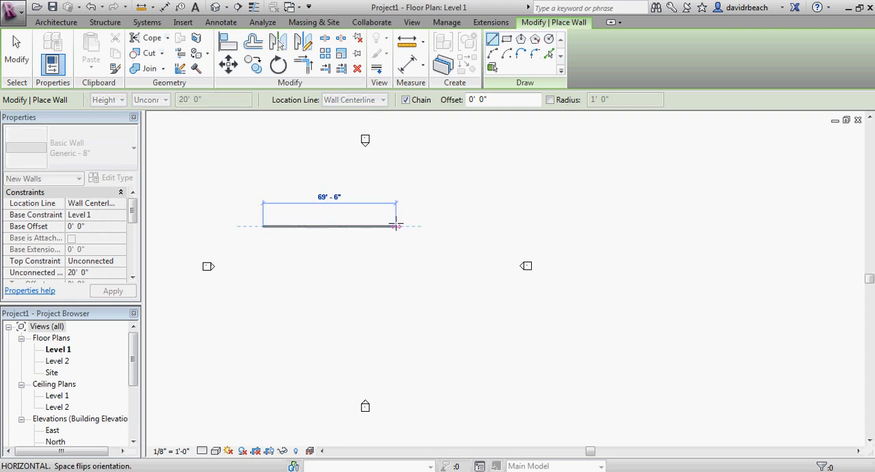
click(433, 226)
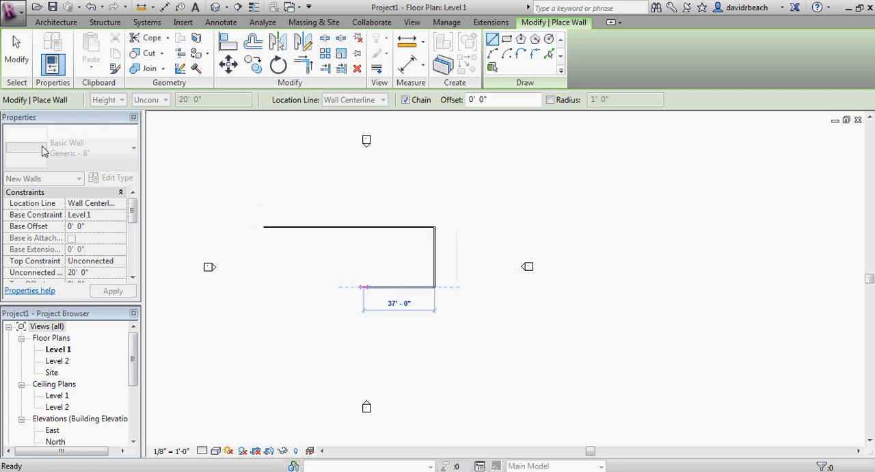
Continue the wall chain with a 20' 6" segment going west from the east wall's south end and a 10' segment going south.
scroll(341, 290, up, 1)
scroll(359, 292, up, 3)
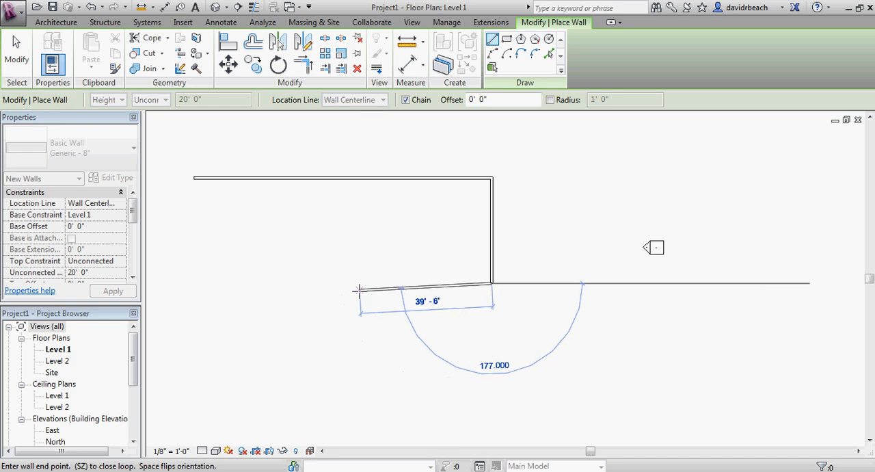
middle_drag(361, 293, 507, 335)
scroll(497, 279, up, 2)
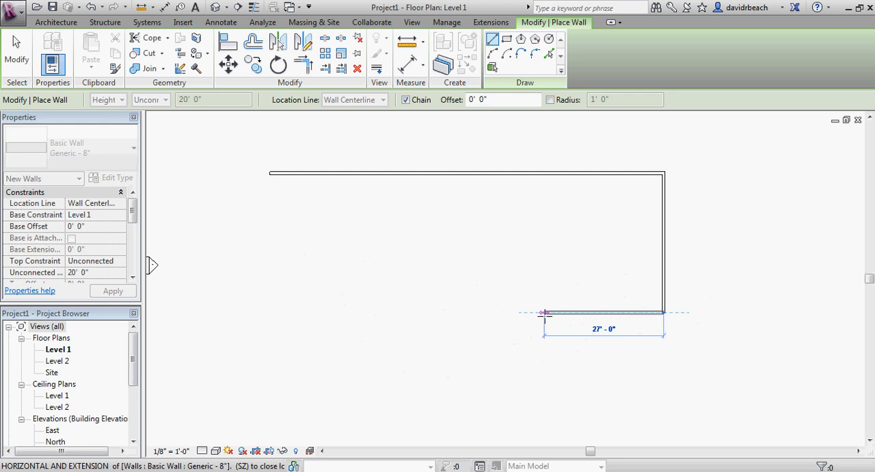
scroll(494, 312, up, 1)
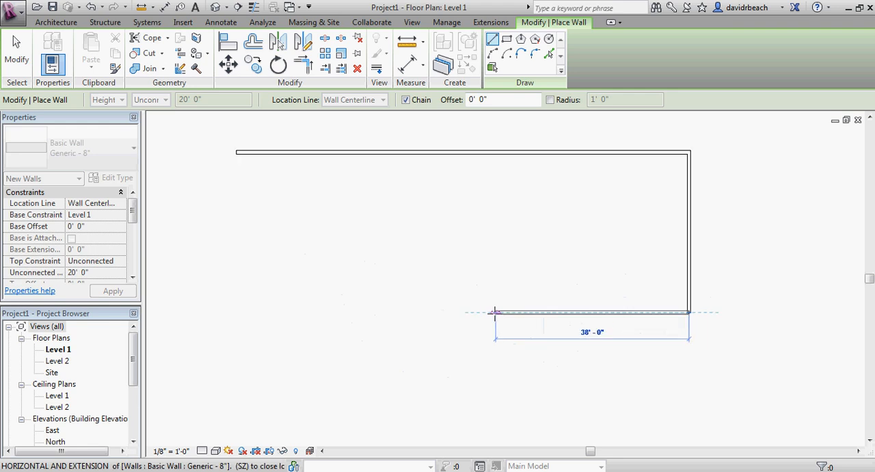
scroll(494, 312, down, 2)
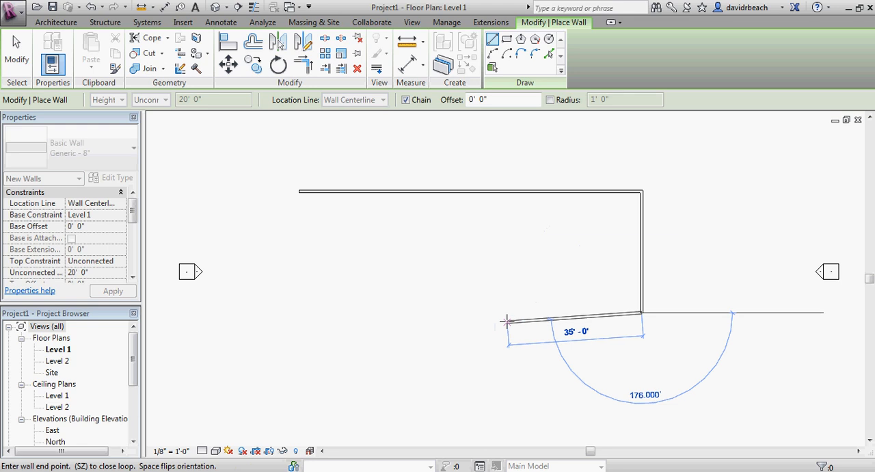
text(20 6)
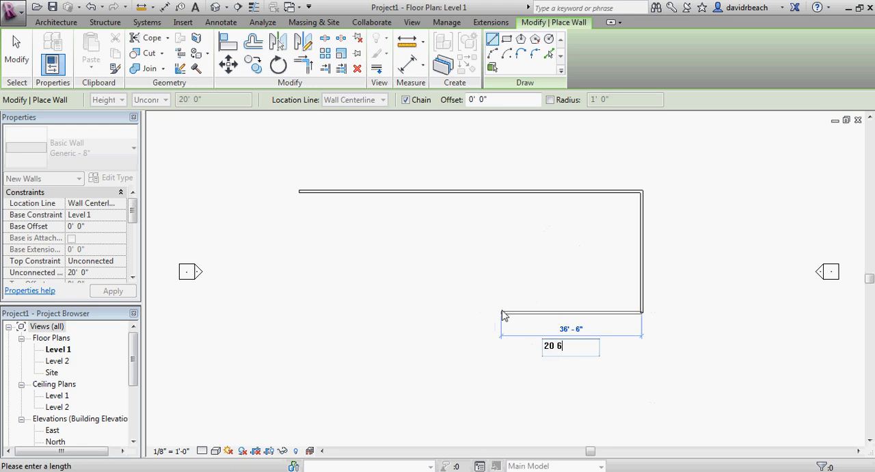
key(Return)
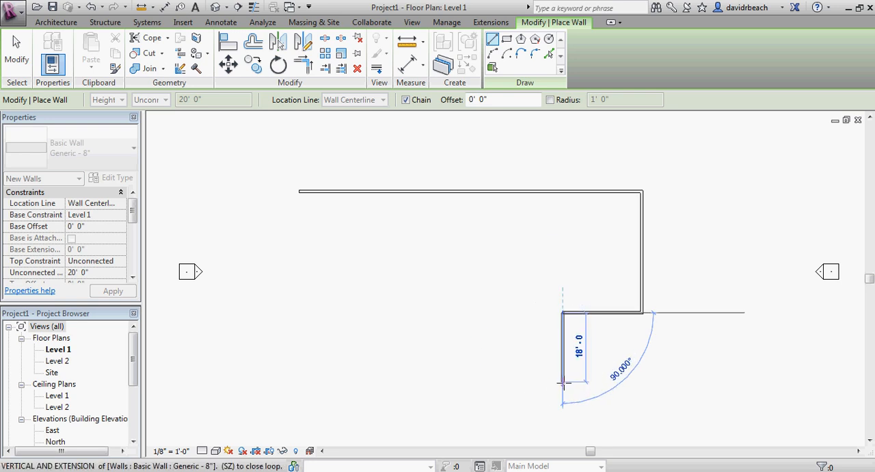
text(10)
click(562, 351)
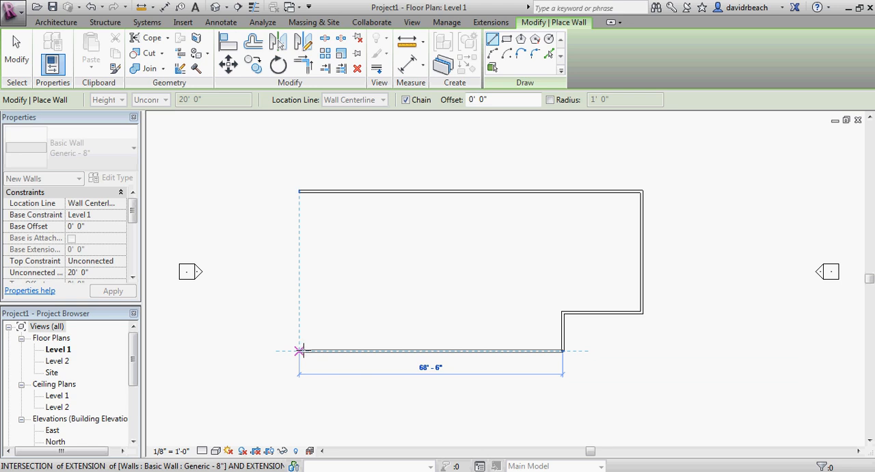
Draw the south wall about 68' 6" west to align with the chain's start, close the outline with the west wall, and end wall placement.
click(298, 351)
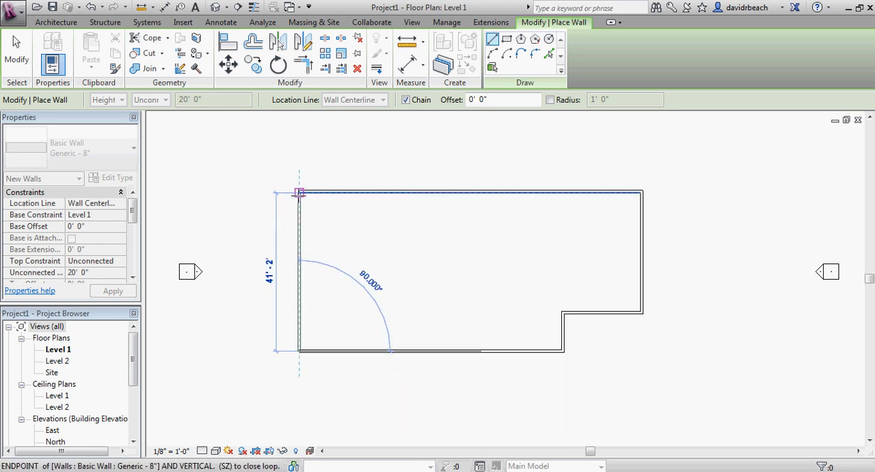
scroll(298, 193, up, 3)
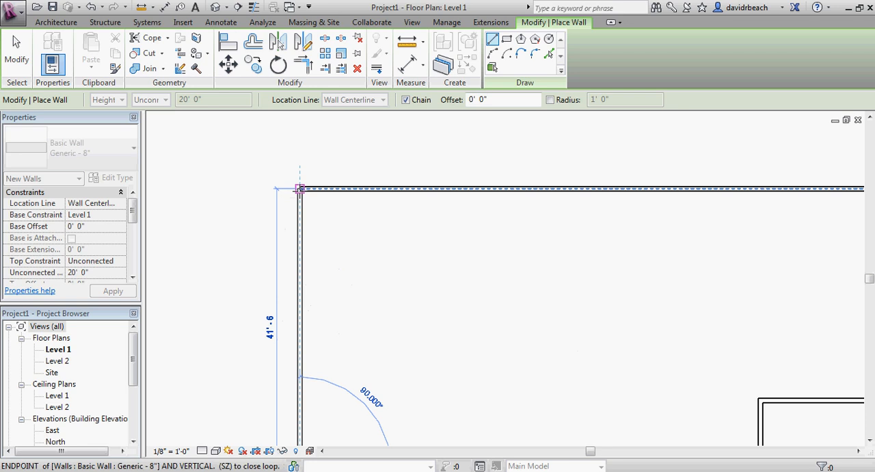
click(298, 190)
key(Escape)
key(Escape)
scroll(357, 229, down, 2)
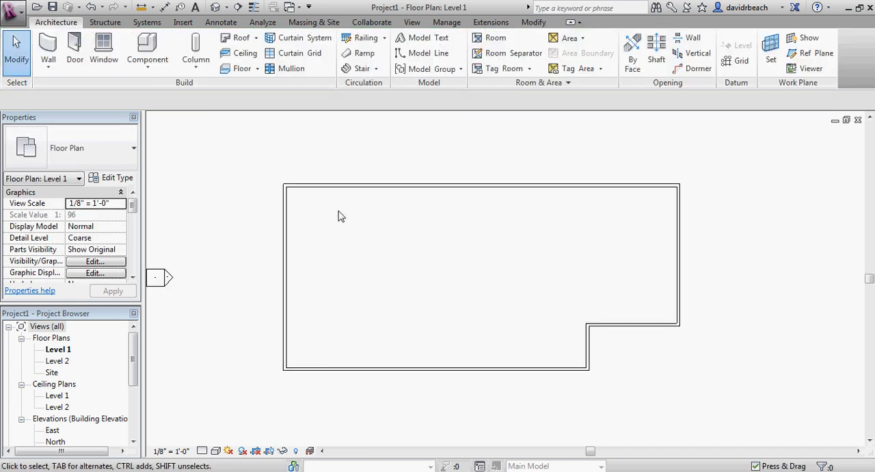
scroll(274, 160, up, 3)
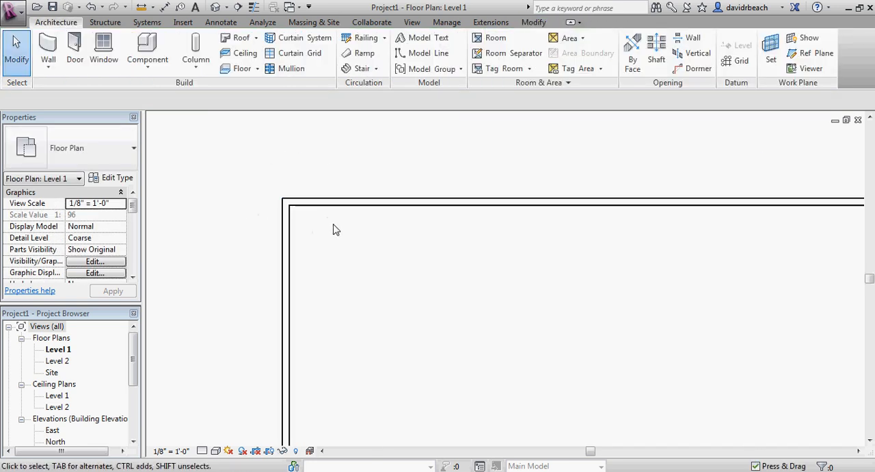
scroll(397, 253, down, 4)
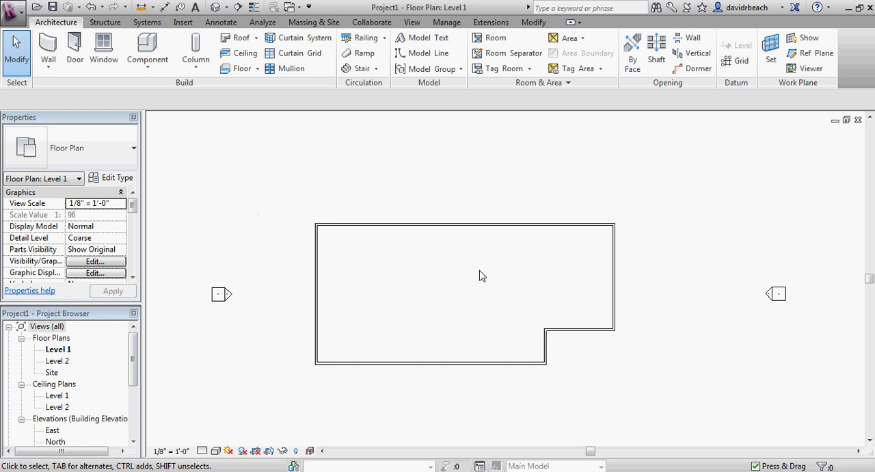
scroll(514, 281, down, 1)
middle_drag(515, 281, 535, 275)
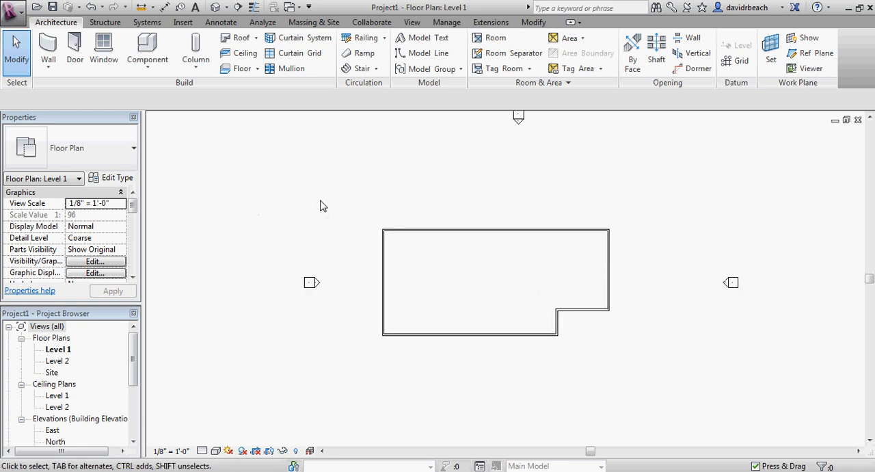
Draw a separate horizontal wall about 60' 8" long north of the closed outline, and end wall placement.
middle_drag(322, 205, 308, 223)
scroll(322, 223, down, 2)
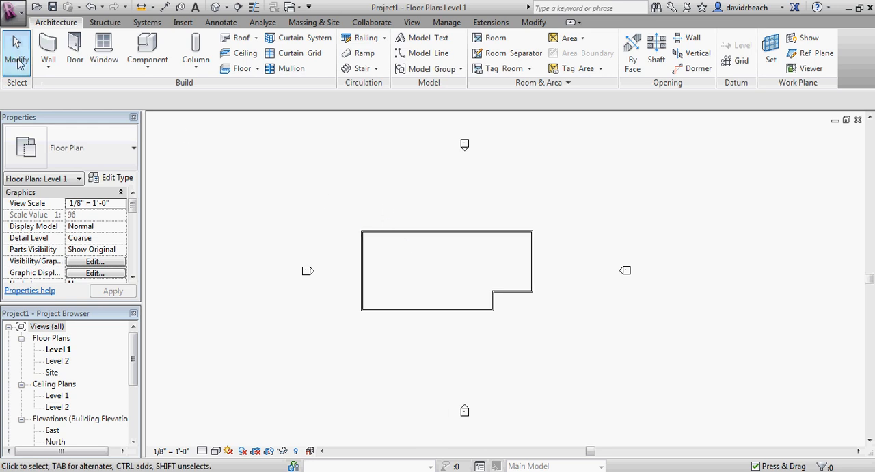
middle_drag(336, 223, 329, 230)
click(48, 49)
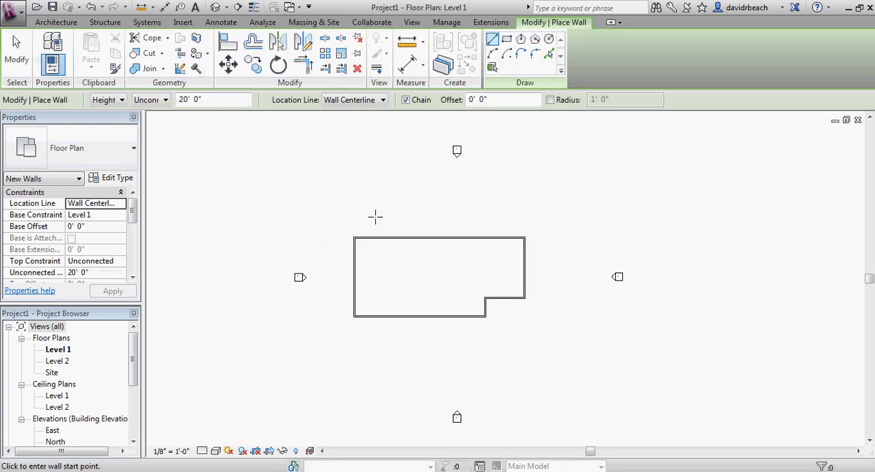
click(370, 202)
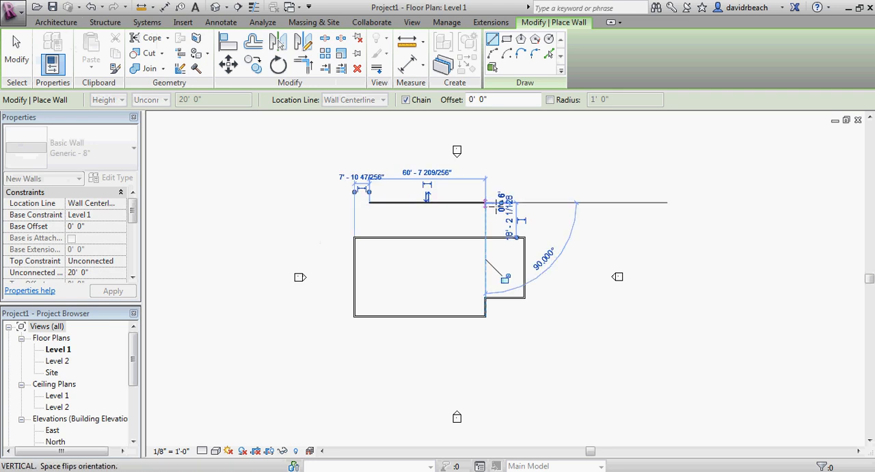
click(486, 202)
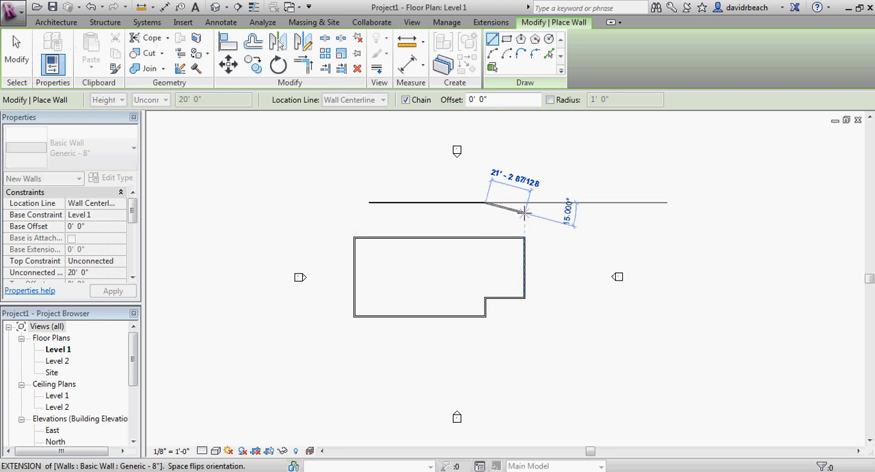
key(Escape)
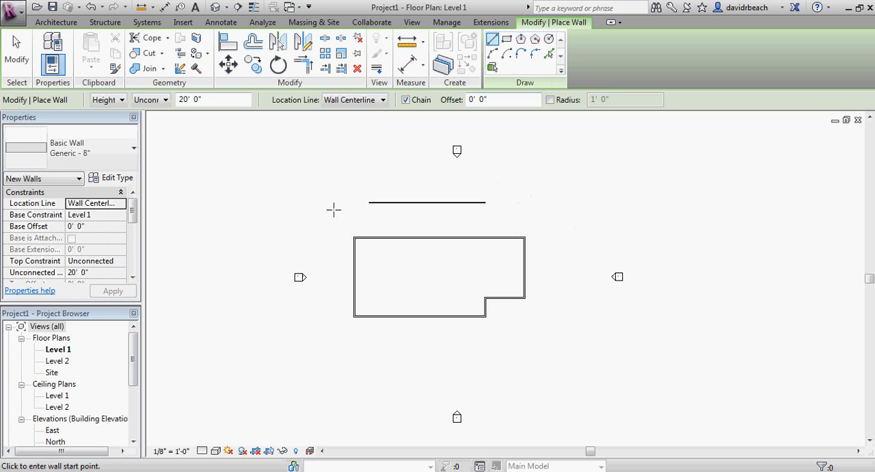
key(Escape)
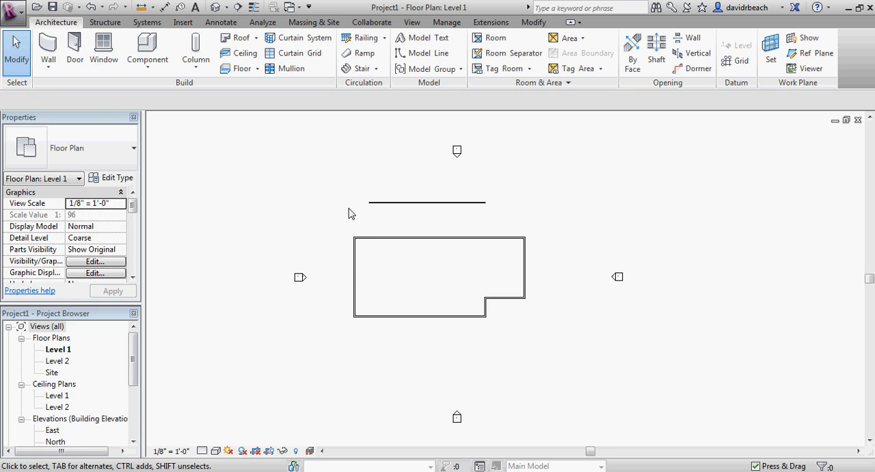
Draw a short vertical wall west of the outline, between it and the west elevation marker, and end wall placement.
click(47, 49)
click(323, 267)
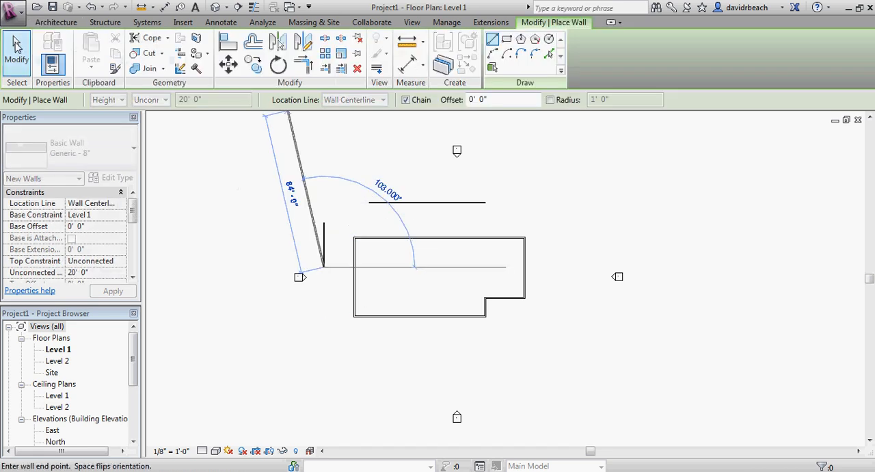
click(17, 47)
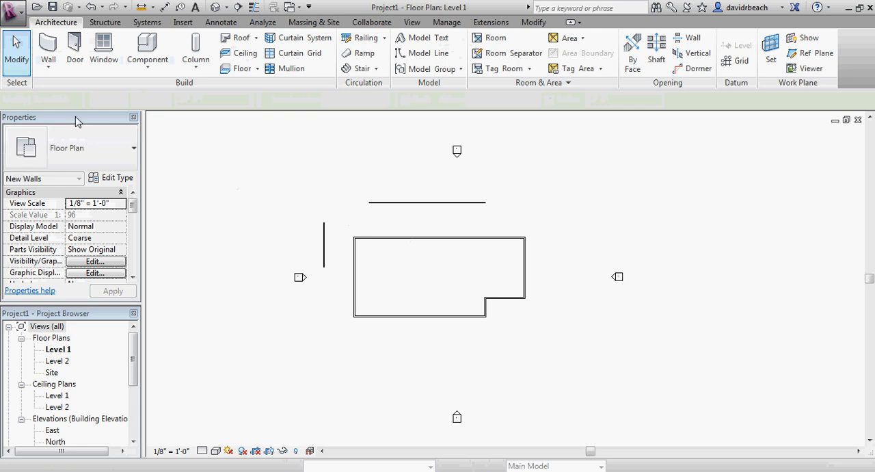
Delete the two loose walls north and west of the closed outline.
scroll(338, 221, up, 4)
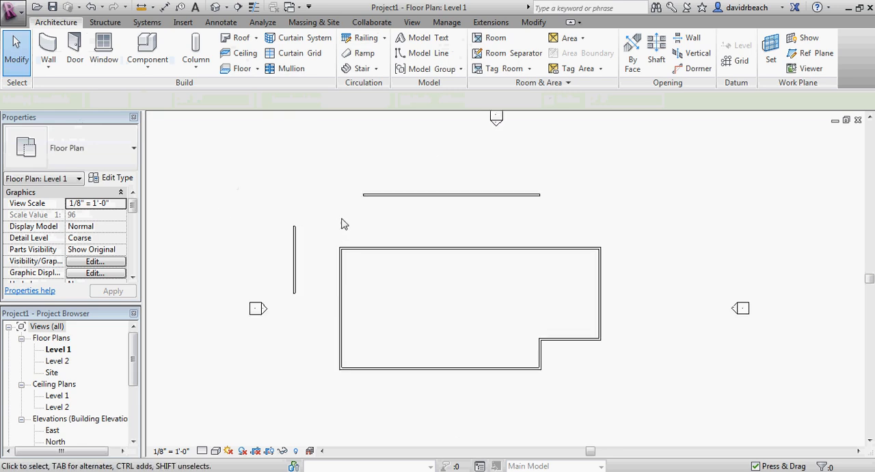
drag(420, 214, 348, 171)
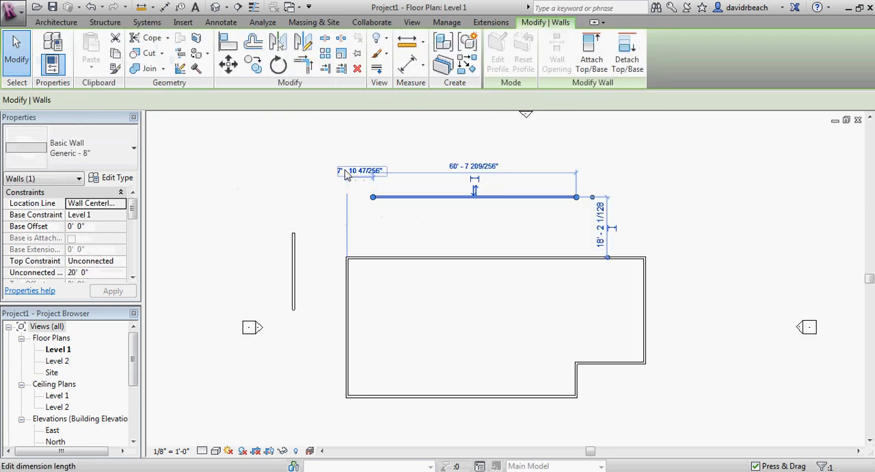
drag(313, 222, 281, 254)
key(Delete)
scroll(308, 247, down, 3)
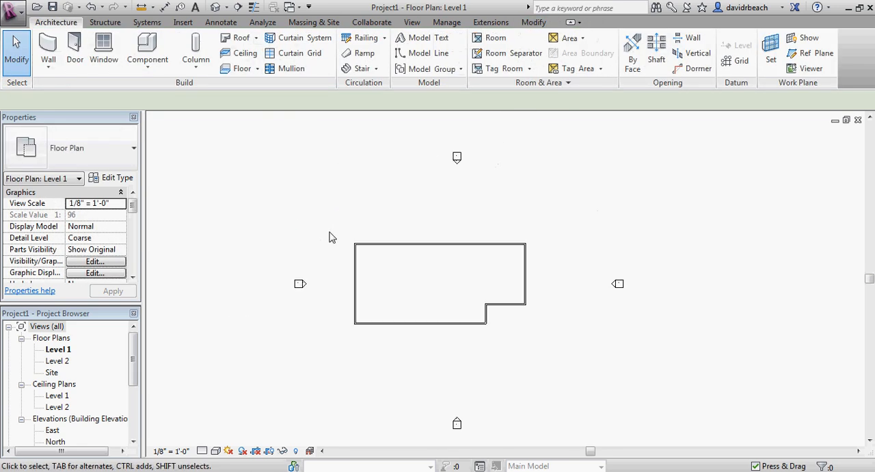
scroll(445, 236, up, 3)
scroll(454, 246, down, 4)
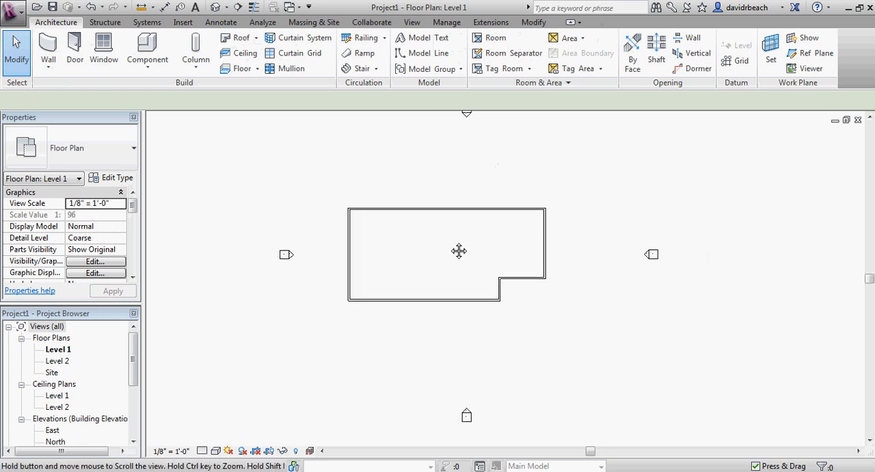
mouse_move(454, 261)
middle_down()
mouse_move(398, 279)
mouse_move(402, 271)
middle_up()
scroll(398, 278, up, 3)
scroll(417, 282, down, 1)
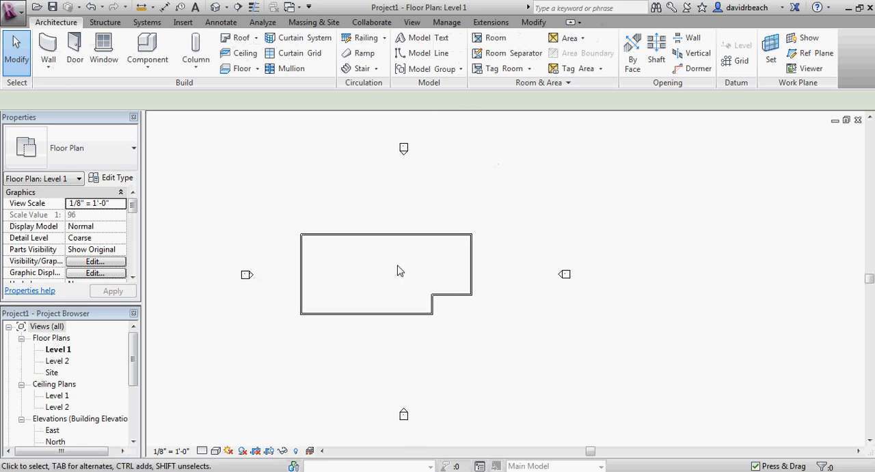
middle_drag(373, 229, 377, 223)
scroll(378, 221, up, 1)
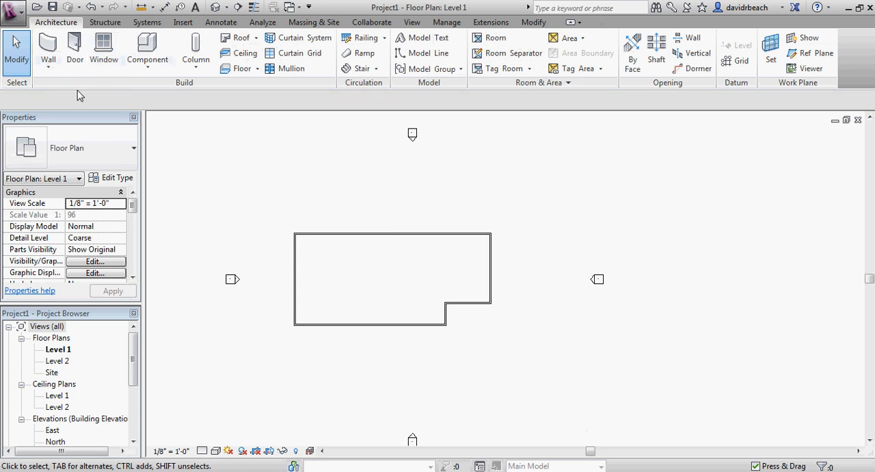
Select the outline's north wall, examine the modification tools offered for walls, and clear the selection.
middle_drag(384, 216, 401, 220)
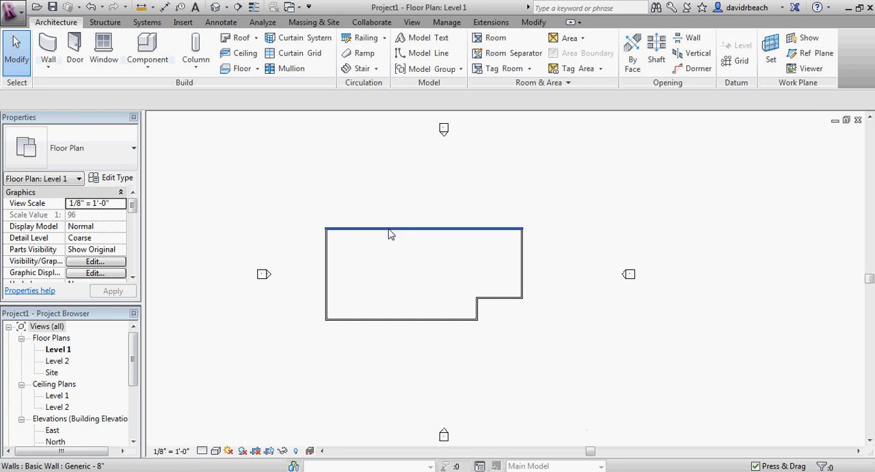
click(390, 234)
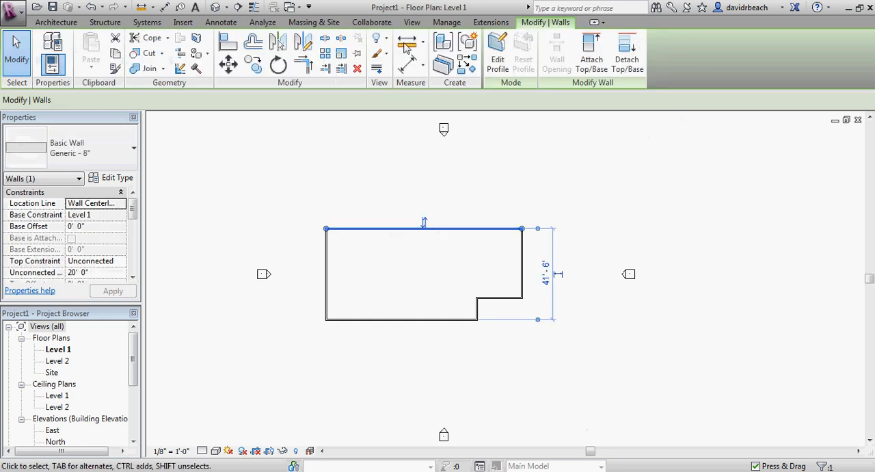
scroll(426, 209, up, 4)
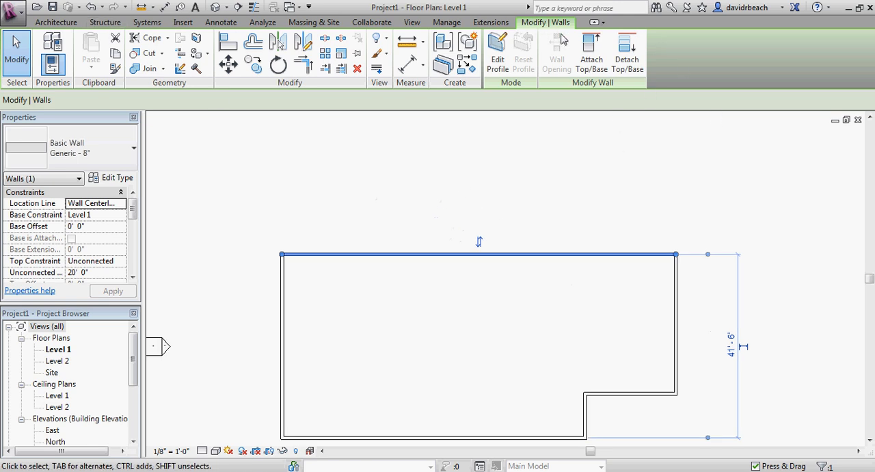
scroll(519, 171, down, 1)
middle_drag(543, 166, 434, 160)
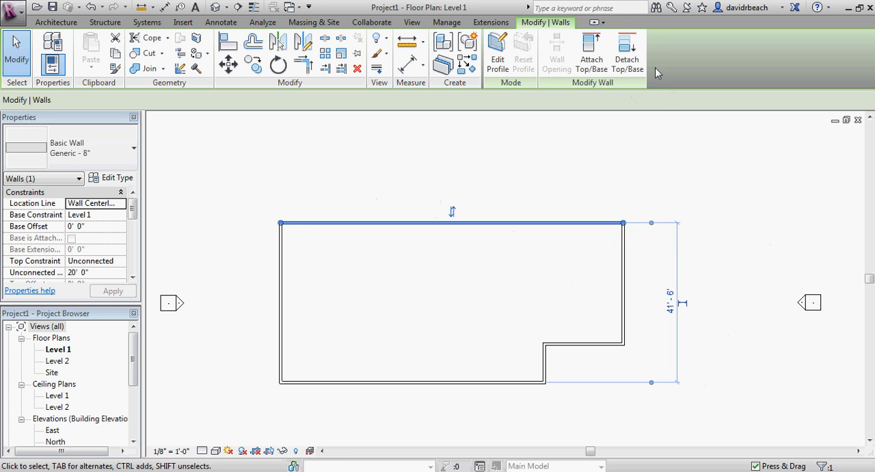
click(432, 160)
scroll(432, 164, down, 5)
middle_drag(452, 179, 436, 213)
scroll(476, 188, down, 1)
scroll(431, 211, up, 1)
middle_drag(504, 190, 505, 190)
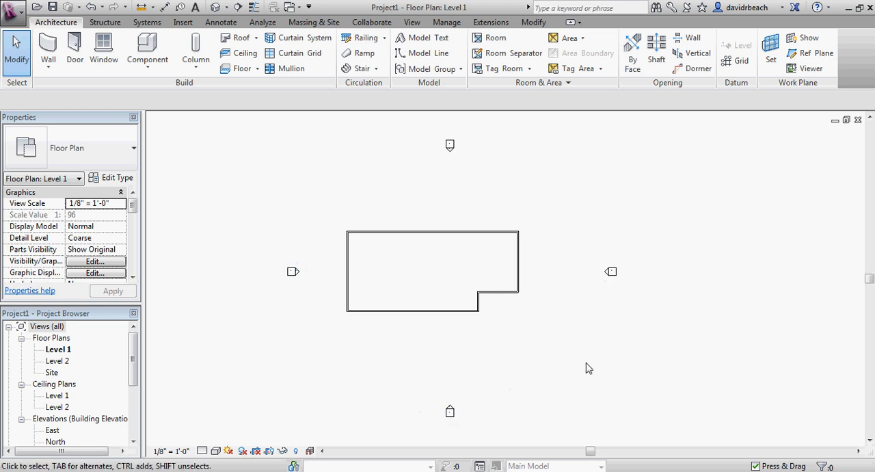
middle_drag(343, 222, 347, 203)
scroll(312, 197, up, 1)
scroll(346, 203, down, 1)
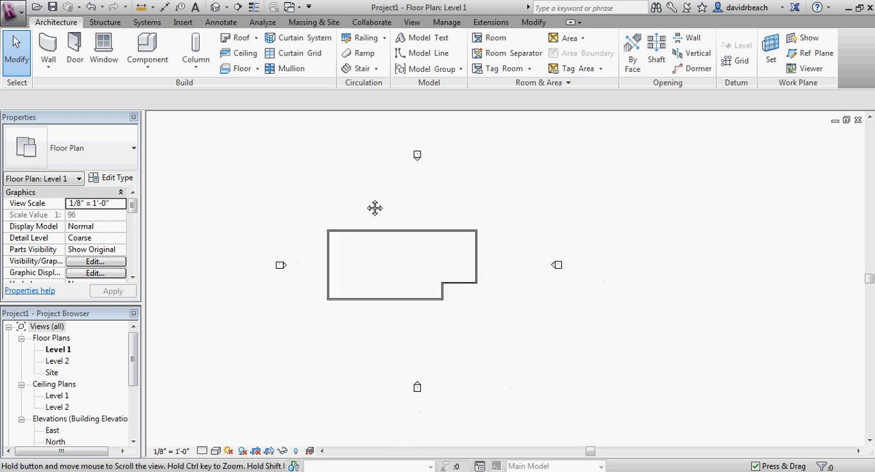
scroll(420, 184, up, 1)
middle_drag(419, 184, 478, 193)
scroll(459, 203, up, 2)
scroll(494, 245, down, 2)
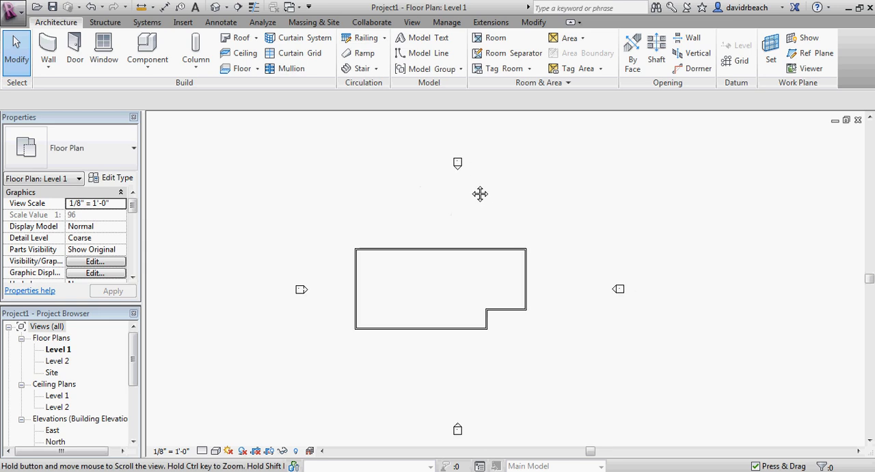
Select the whole wall outline and move it east, outside the four elevation markers.
scroll(505, 207, down, 1)
middle_drag(739, 287, 696, 286)
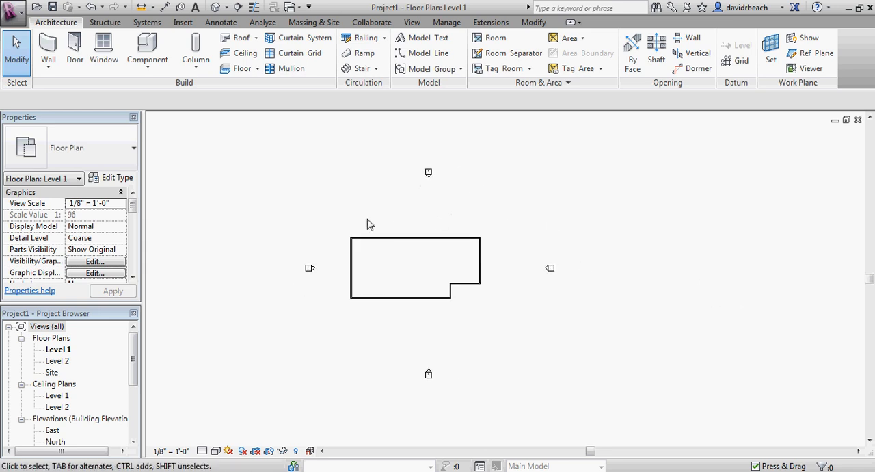
drag(335, 213, 509, 329)
drag(411, 238, 684, 228)
key(Escape)
middle_drag(674, 228, 570, 213)
scroll(502, 289, up, 1)
scroll(519, 280, up, 1)
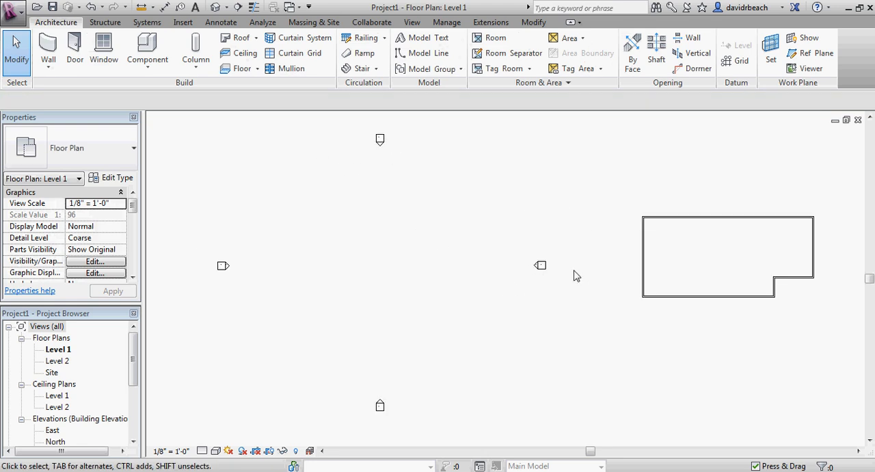
Examine where the wall outline sits relative to the four elevation markers.
scroll(604, 282, down, 1)
scroll(469, 270, down, 6)
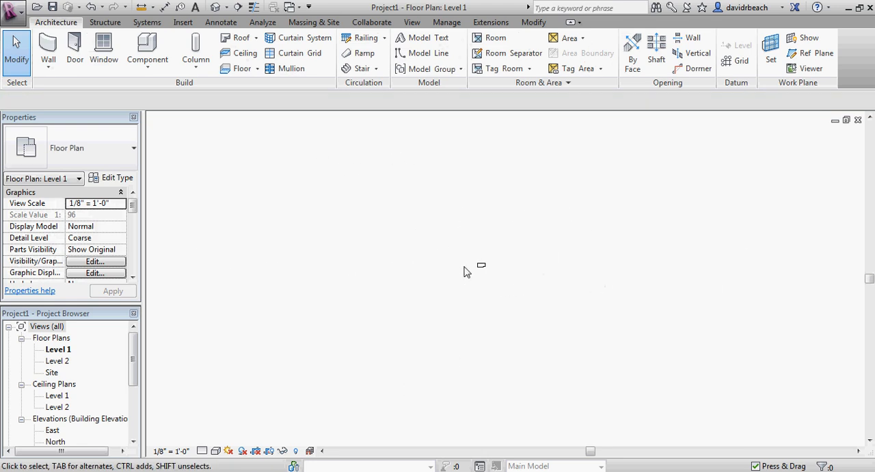
scroll(469, 275, up, 5)
scroll(472, 255, up, 3)
mouse_move(483, 270)
middle_down()
mouse_move(496, 291)
mouse_move(485, 268)
mouse_move(499, 273)
middle_up()
scroll(468, 290, up, 1)
scroll(487, 271, down, 1)
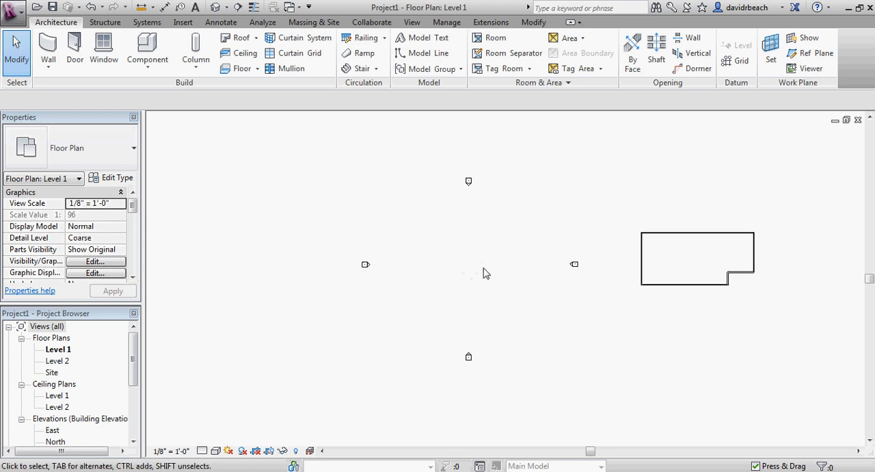
scroll(483, 273, down, 1)
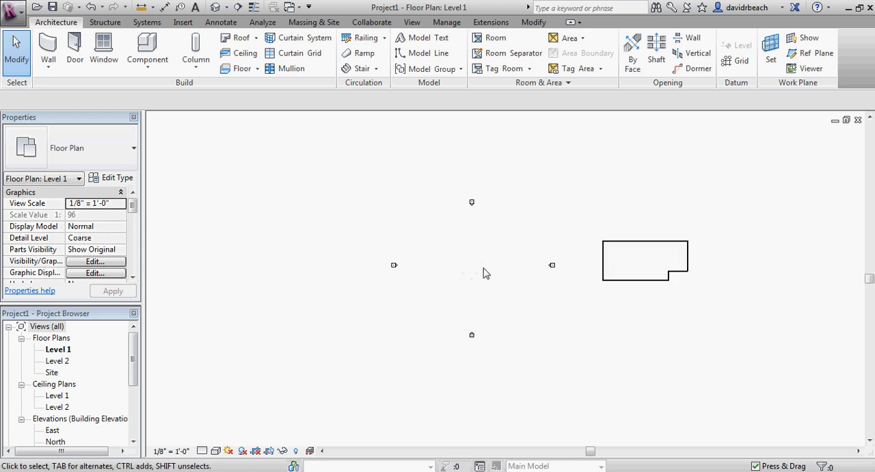
scroll(481, 250, up, 2)
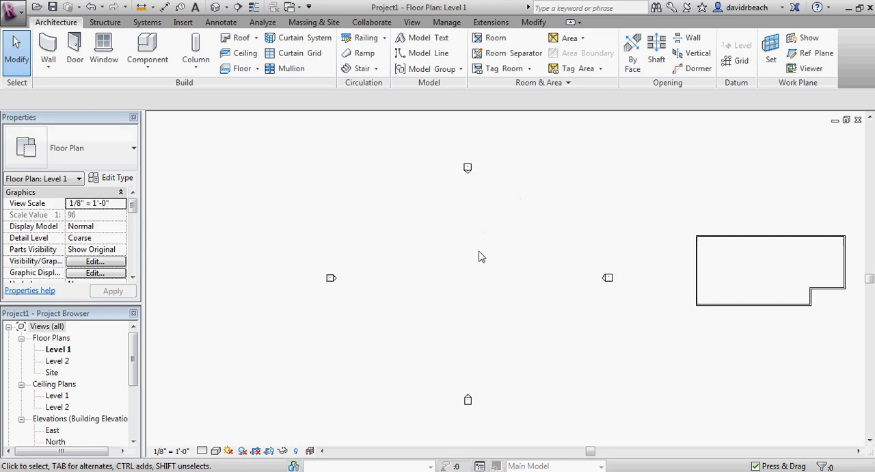
scroll(483, 233, down, 1)
scroll(485, 254, up, 1)
Select the whole wall outline, move it west to the area between the four elevation markers, and clear the selection.
middle_drag(496, 258, 465, 253)
scroll(469, 248, down, 1)
drag(622, 182, 820, 332)
drag(696, 224, 449, 232)
click(449, 207)
scroll(452, 217, up, 4)
middle_drag(464, 224, 497, 205)
scroll(492, 202, down, 1)
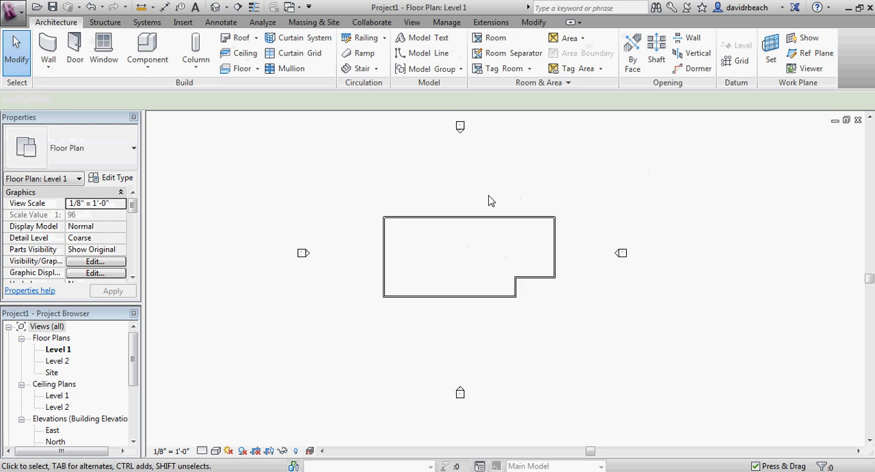
middle_drag(591, 267, 623, 280)
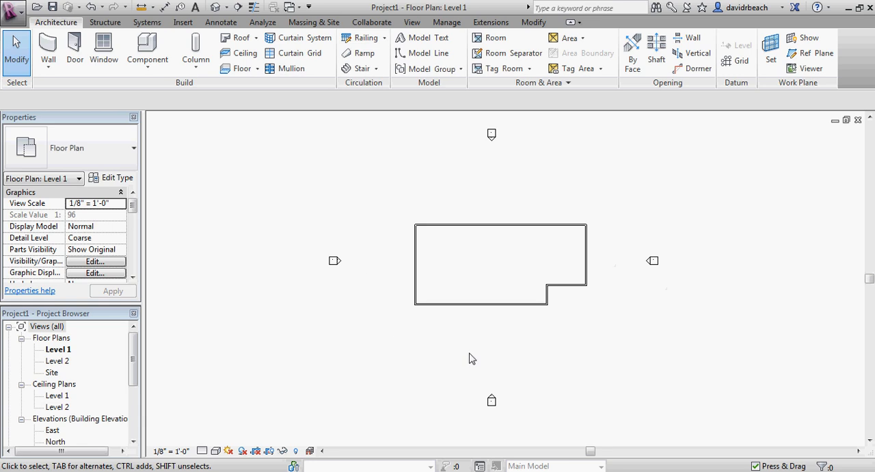
middle_drag(555, 359, 464, 343)
scroll(567, 266, up, 5)
scroll(567, 266, down, 5)
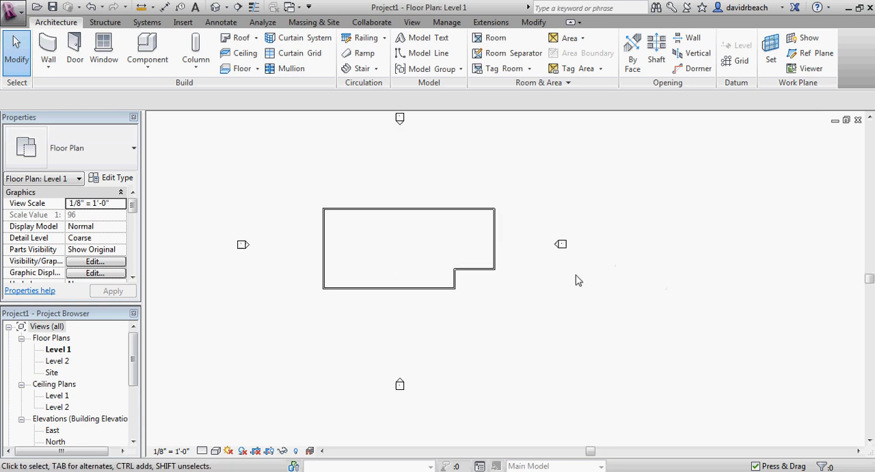
middle_drag(575, 275, 600, 286)
middle_drag(652, 242, 651, 257)
scroll(572, 248, up, 1)
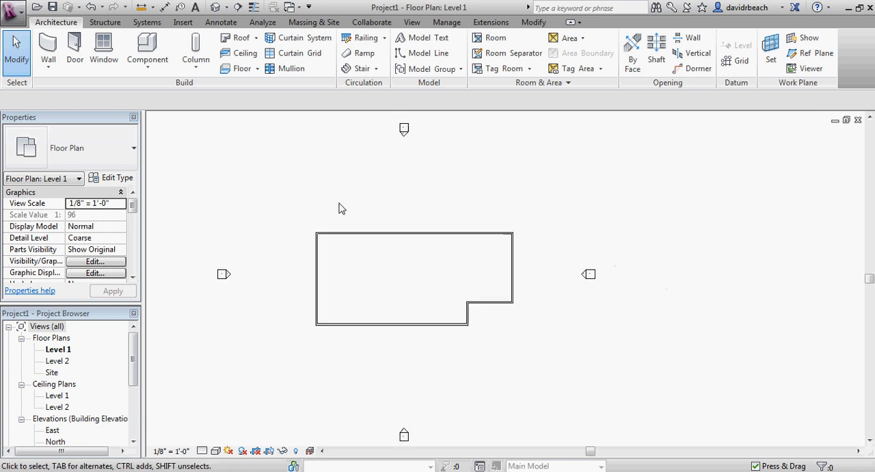
Move the east elevation marker farther east, away from the building outline, and clear the selection.
middle_drag(604, 359, 496, 353)
scroll(492, 287, up, 3)
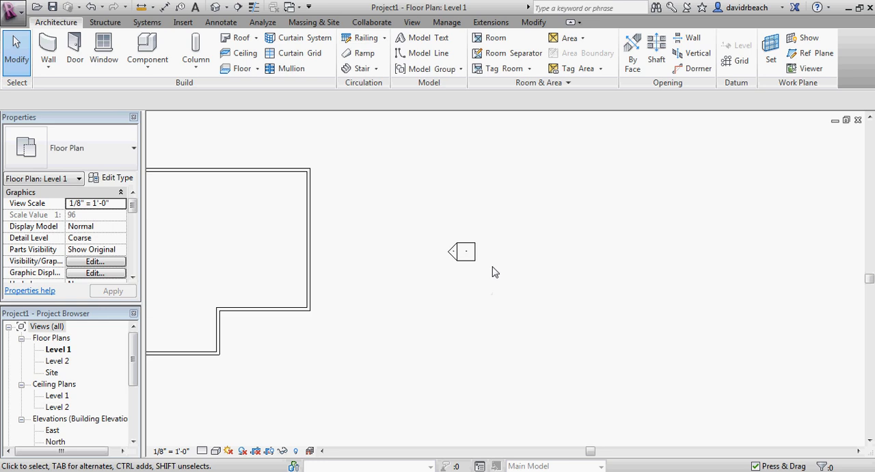
click(478, 253)
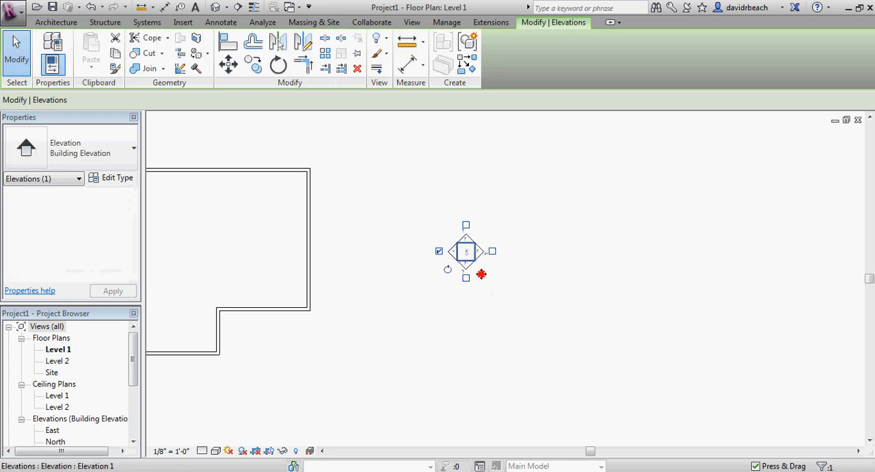
drag(475, 254, 671, 250)
middle_drag(724, 319, 702, 327)
click(697, 332)
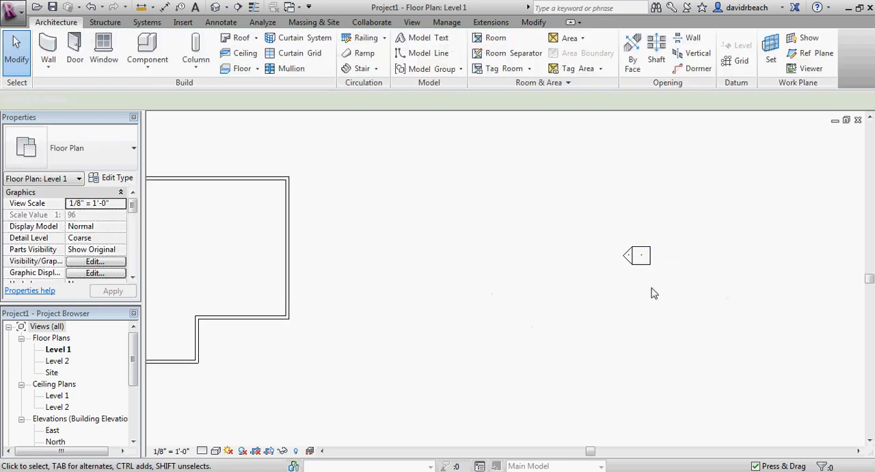
Turn on the north, east and south view arrows of the east elevation marker and clear the selection.
click(647, 263)
middle_drag(650, 289, 590, 293)
scroll(589, 280, up, 3)
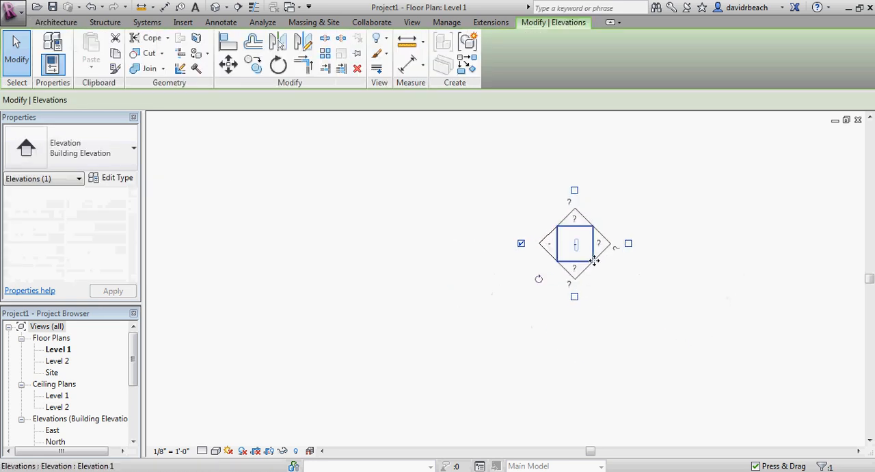
click(574, 190)
click(628, 242)
click(574, 297)
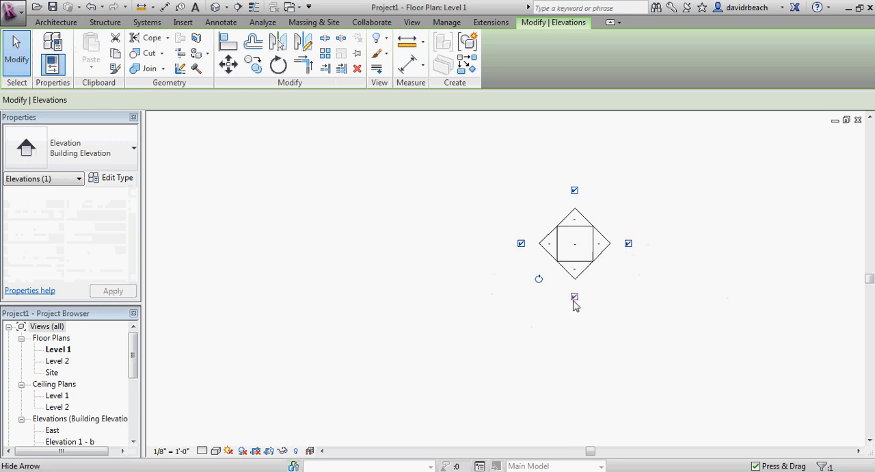
click(535, 325)
scroll(535, 325, down, 3)
middle_drag(535, 326, 556, 295)
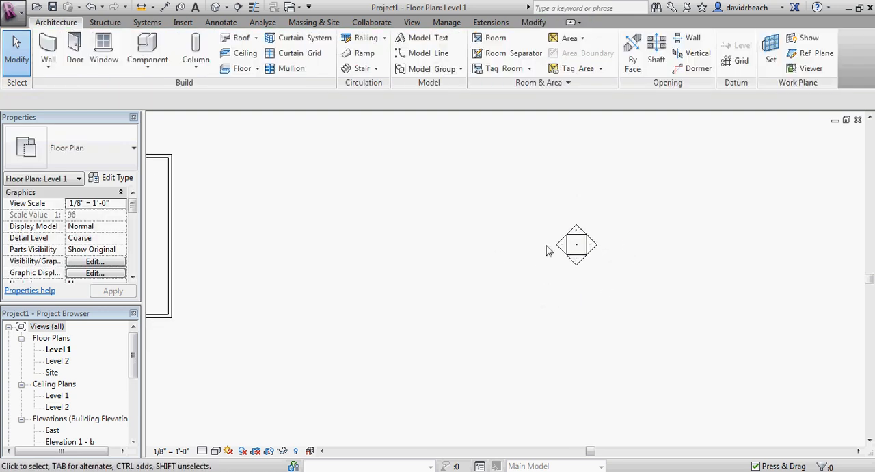
Delete the extra views Elevation 1 - b, Elevation 1 - c and Elevation 1 - d from the east marker, accepting each deletion.
click(576, 230)
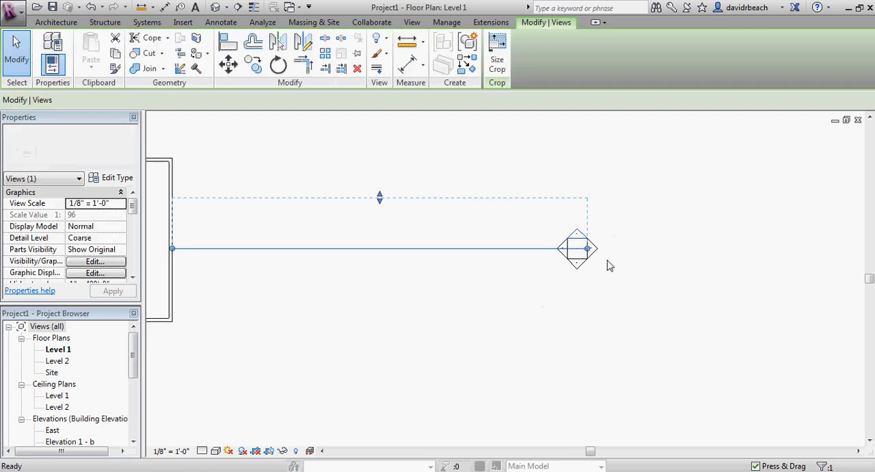
key(Delete)
click(496, 284)
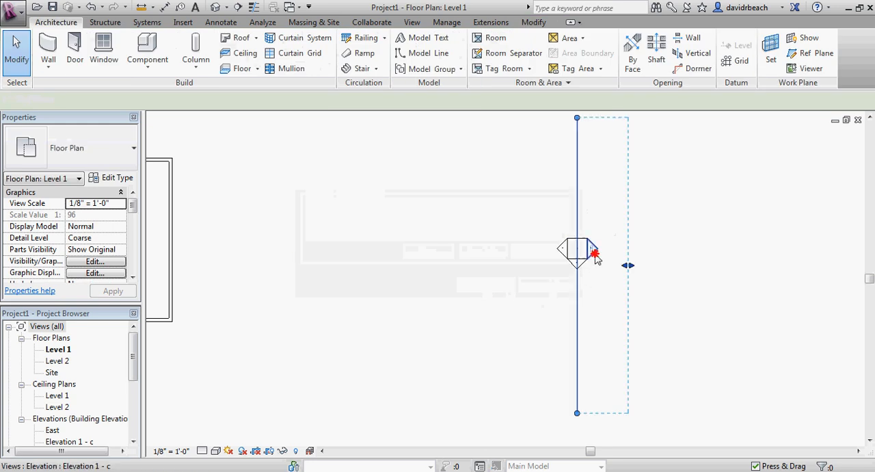
click(594, 255)
key(Delete)
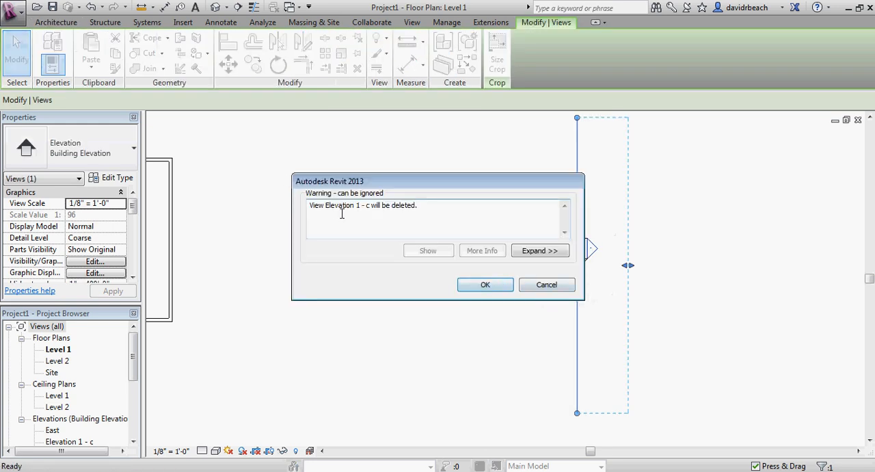
click(492, 285)
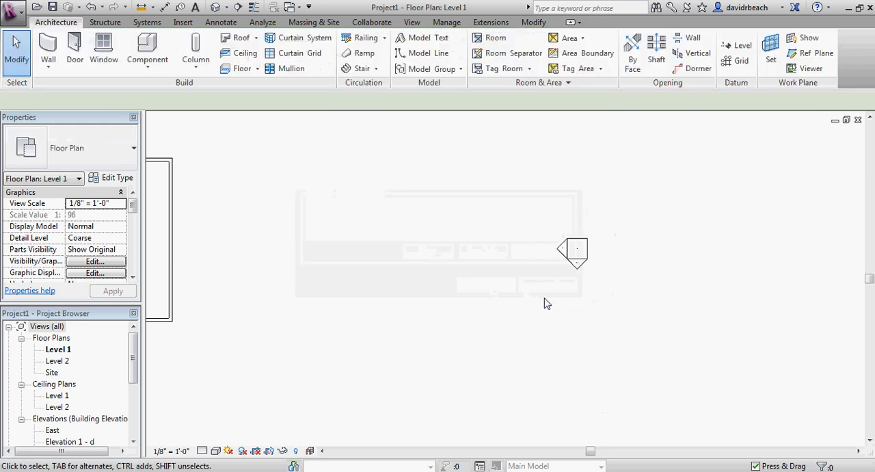
click(579, 265)
key(Delete)
click(490, 285)
Select the east marker's west-facing view arrow, examine its view line relative to the building outline, and clear the selection.
scroll(552, 304, up, 3)
scroll(631, 305, down, 4)
middle_drag(539, 297, 645, 289)
scroll(711, 274, up, 3)
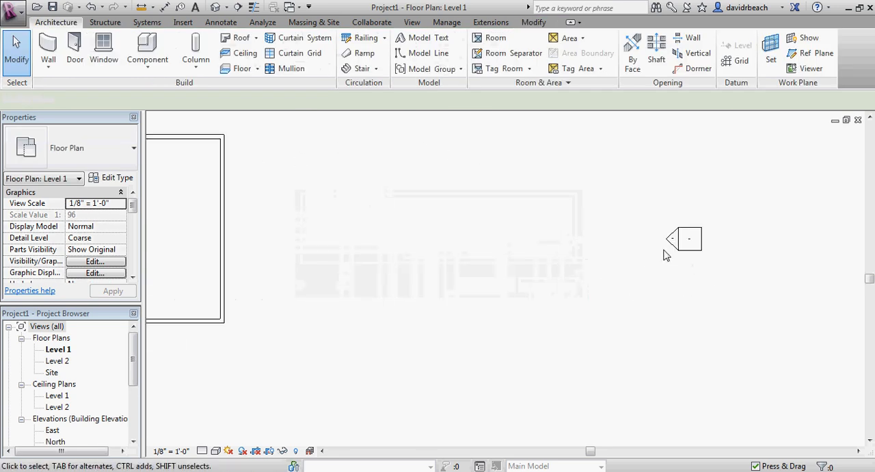
click(671, 238)
scroll(605, 270, down, 4)
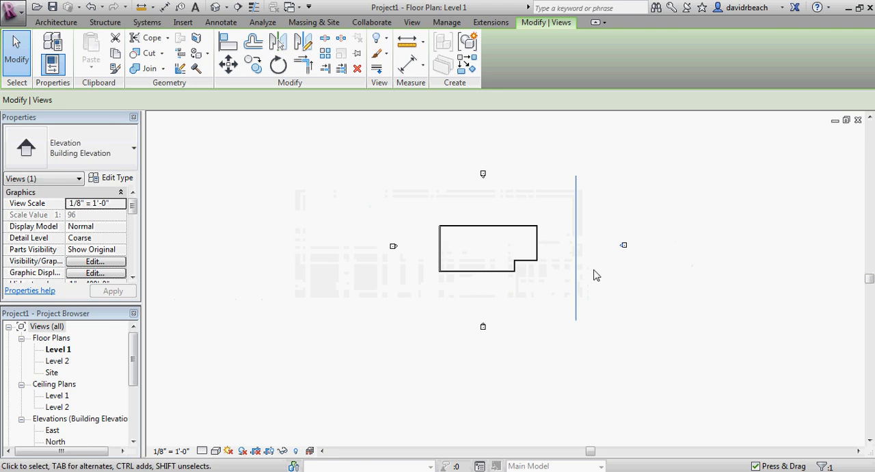
scroll(683, 260, up, 5)
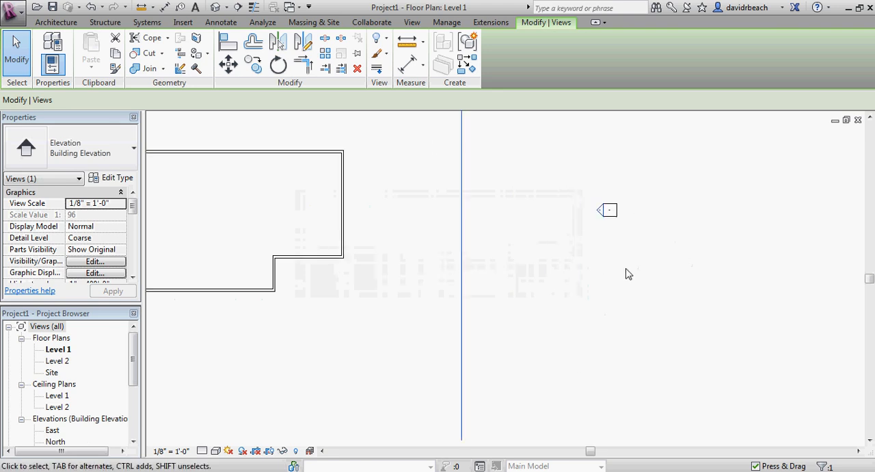
scroll(564, 246, down, 1)
scroll(557, 274, down, 3)
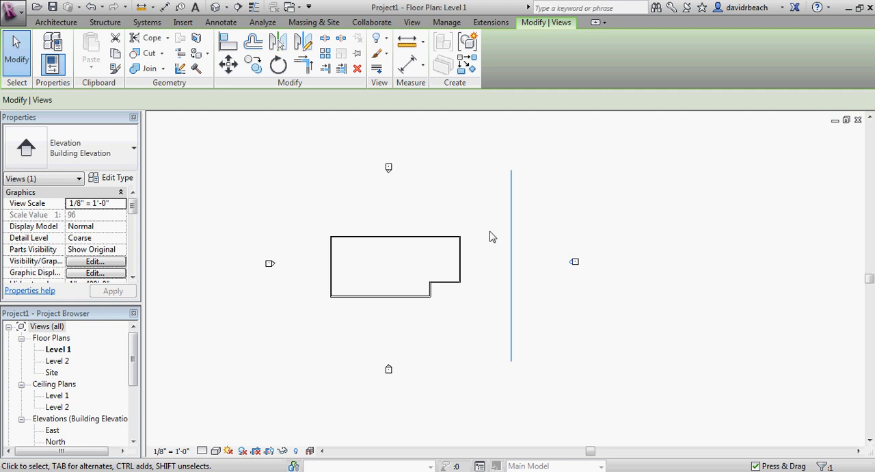
middle_drag(500, 253, 500, 256)
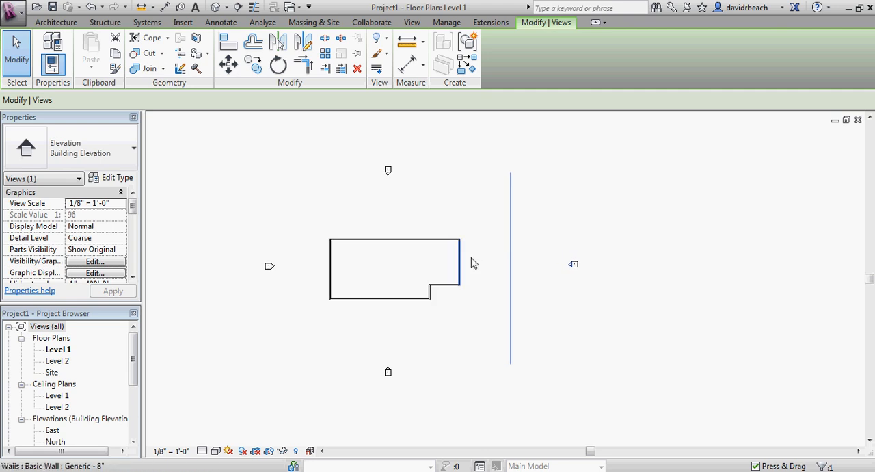
middle_drag(507, 316, 527, 308)
scroll(530, 311, down, 1)
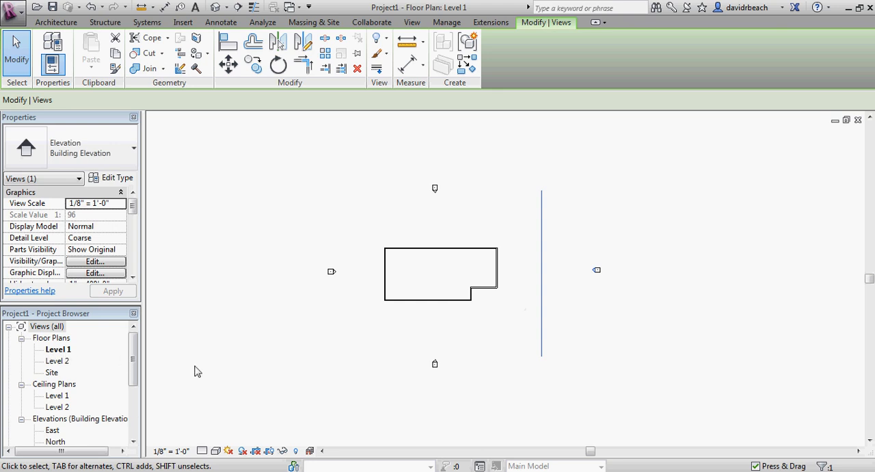
middle_drag(291, 322, 296, 326)
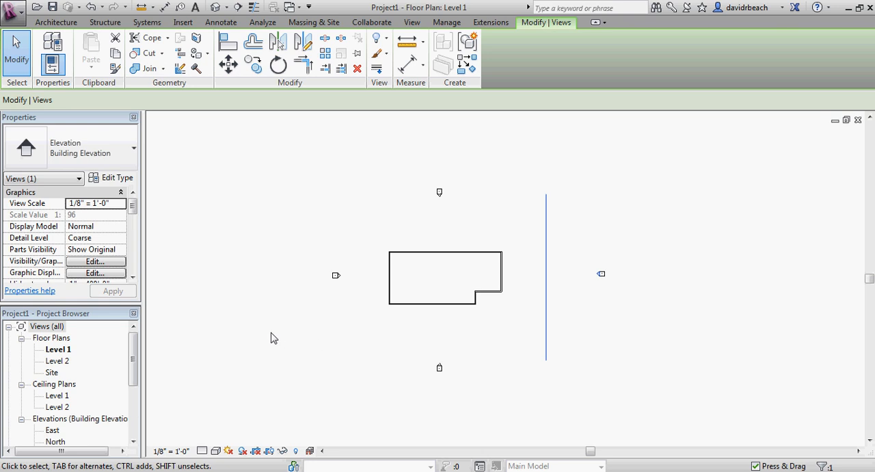
middle_drag(304, 307, 322, 314)
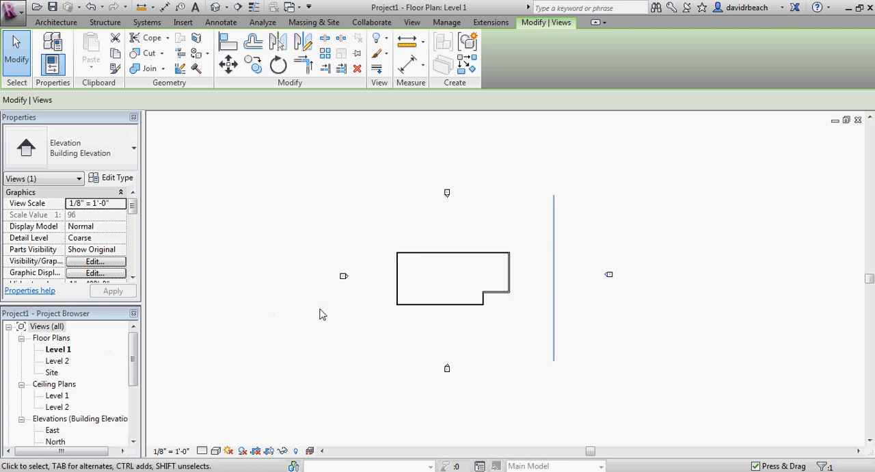
scroll(585, 306, up, 3)
middle_drag(606, 303, 559, 312)
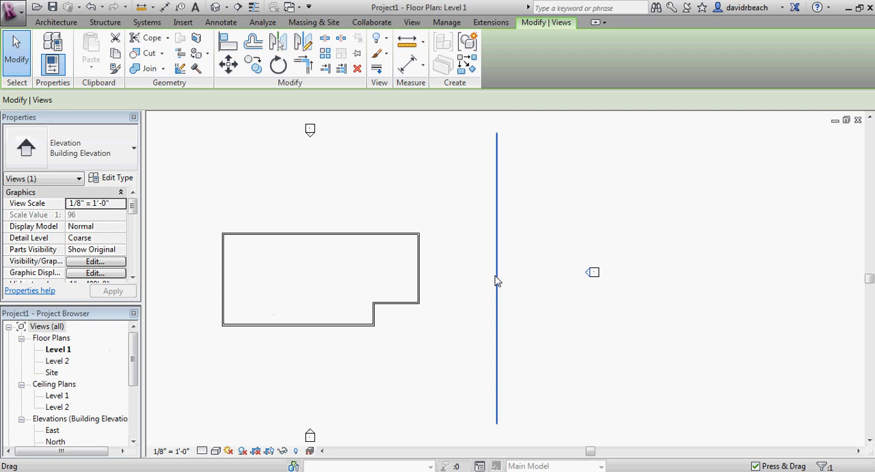
scroll(588, 286, up, 3)
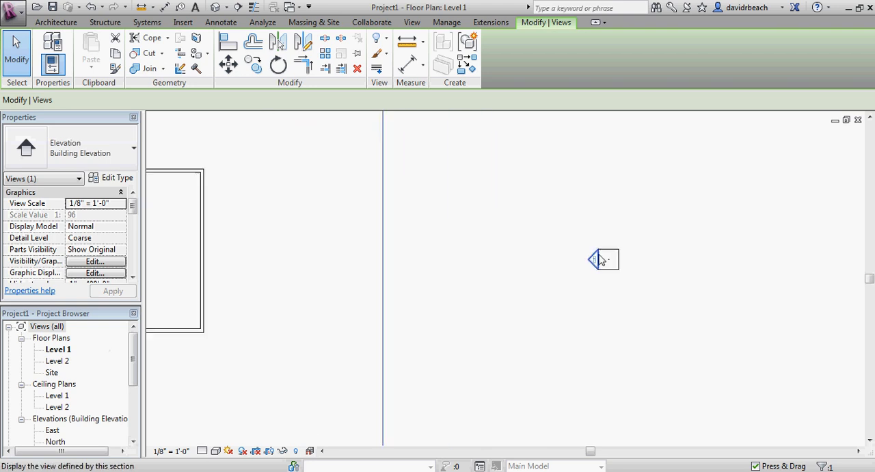
scroll(577, 273, down, 3)
scroll(540, 272, up, 2)
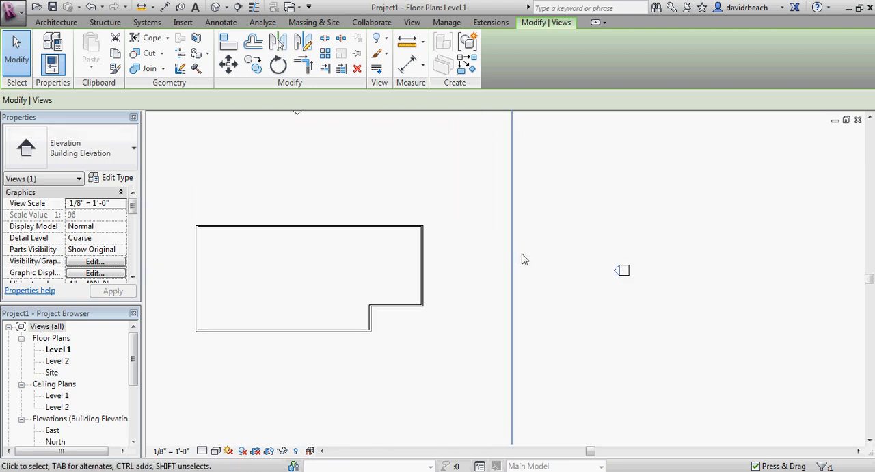
scroll(474, 270, down, 3)
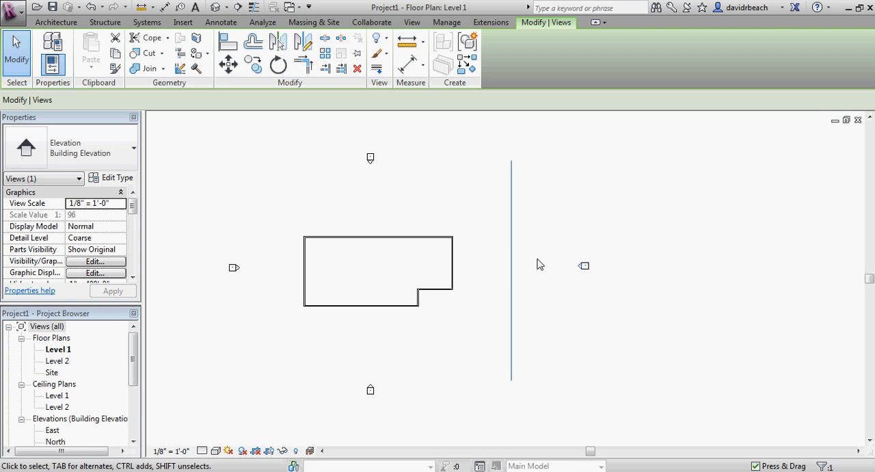
click(567, 288)
scroll(571, 308, down, 1)
middle_drag(572, 309, 589, 314)
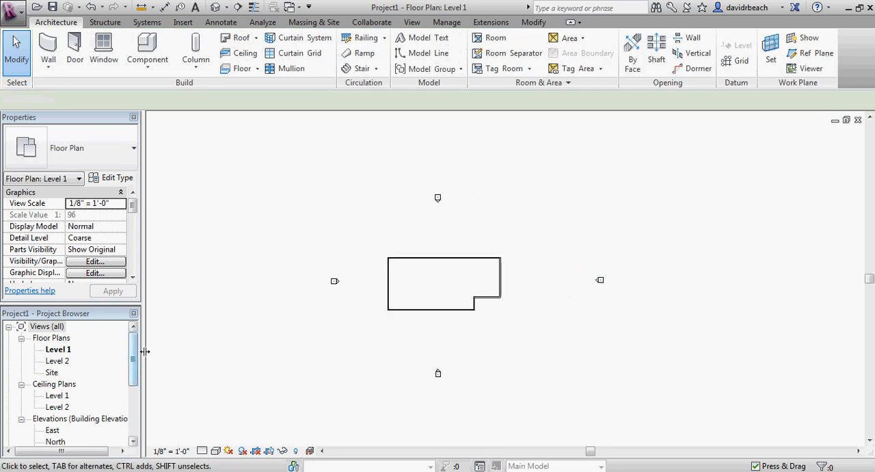
Open the East elevation view and examine the building's walls and the Level 1 and Level 2 lines.
drag(134, 358, 133, 380)
click(52, 385)
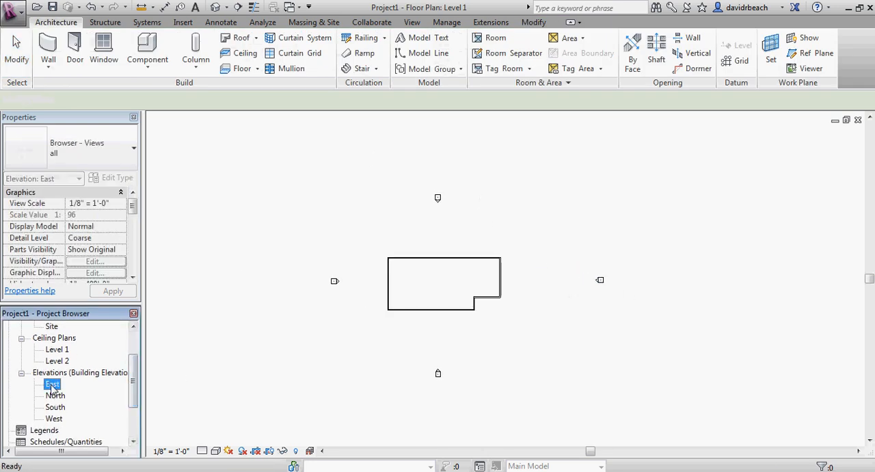
double_click(52, 385)
scroll(449, 352, up, 4)
middle_drag(482, 365, 437, 382)
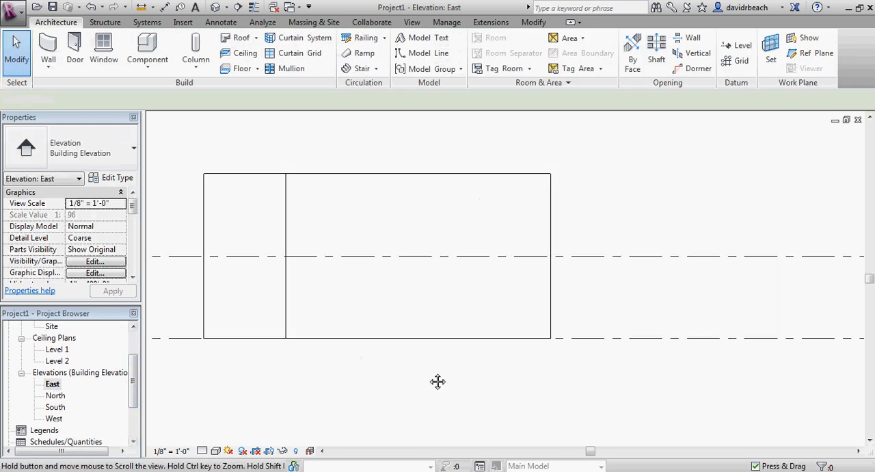
scroll(410, 376, down, 2)
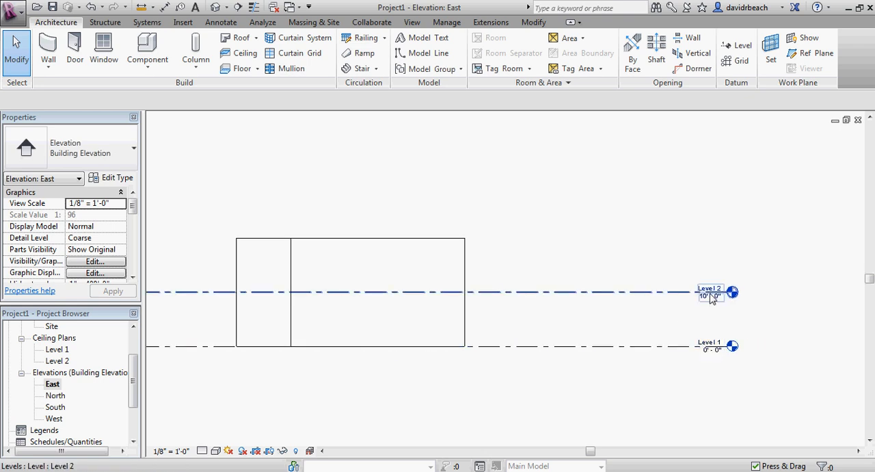
middle_drag(610, 337, 719, 328)
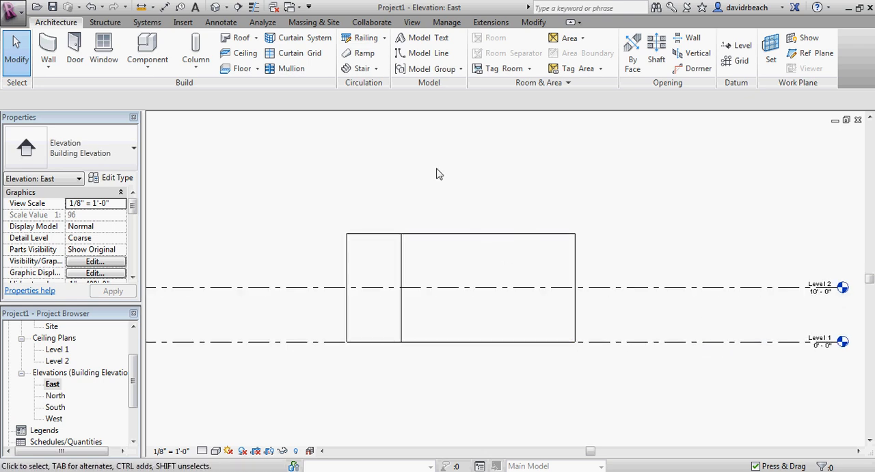
scroll(326, 254, down, 2)
middle_drag(327, 253, 365, 262)
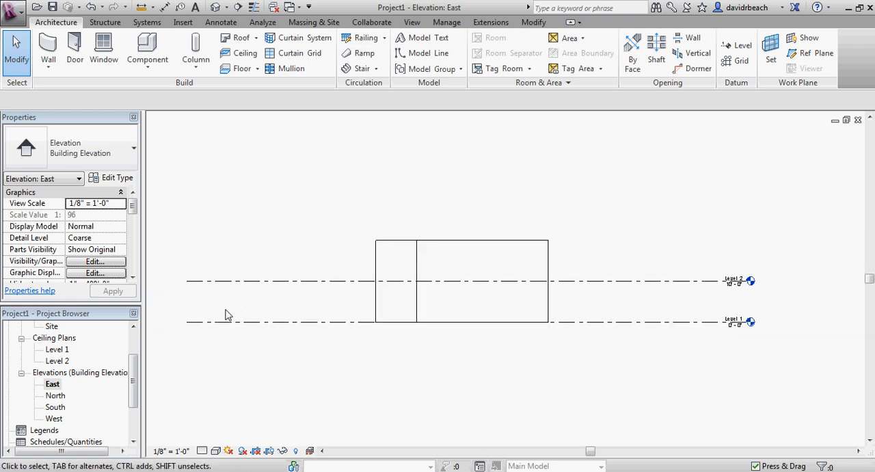
Return to the Level 1 floor plan, move the East elevation's view line west so it crosses the building, and clear the selection.
drag(134, 388, 133, 357)
double_click(58, 348)
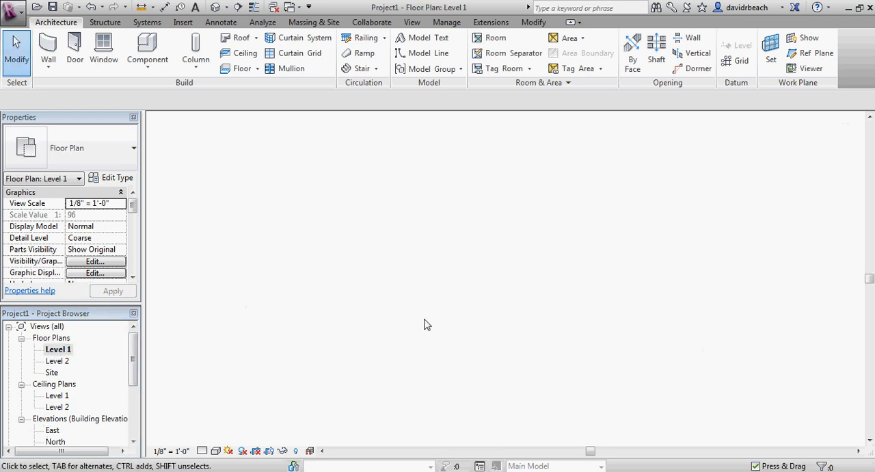
scroll(566, 305, up, 6)
click(577, 306)
scroll(505, 358, down, 2)
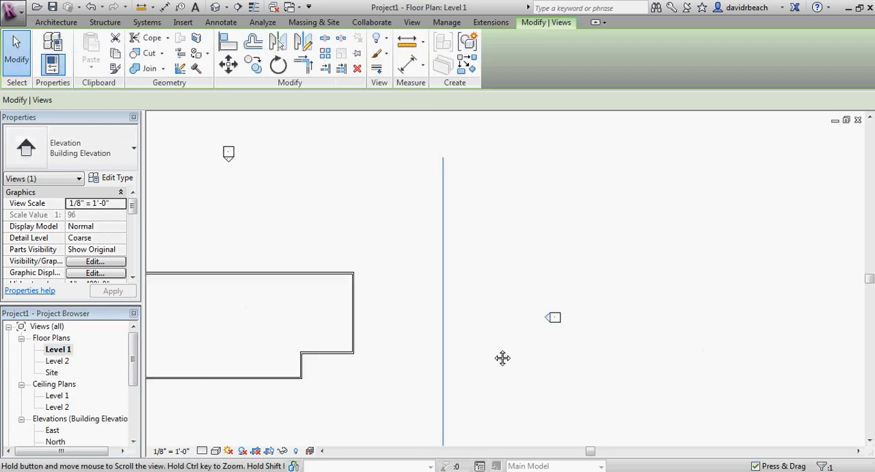
scroll(596, 319, down, 1)
middle_drag(502, 358, 636, 299)
drag(636, 299, 490, 301)
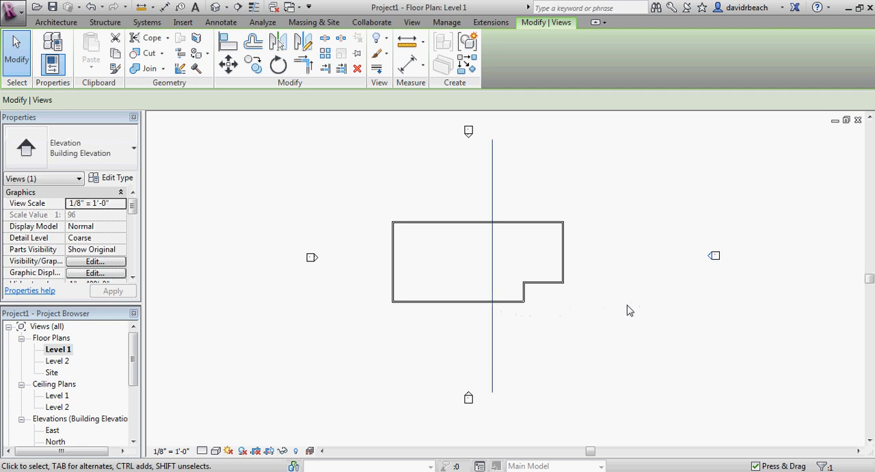
click(628, 306)
Reopen the East elevation view and examine how the view line cuts through the building's walls.
drag(133, 361, 134, 381)
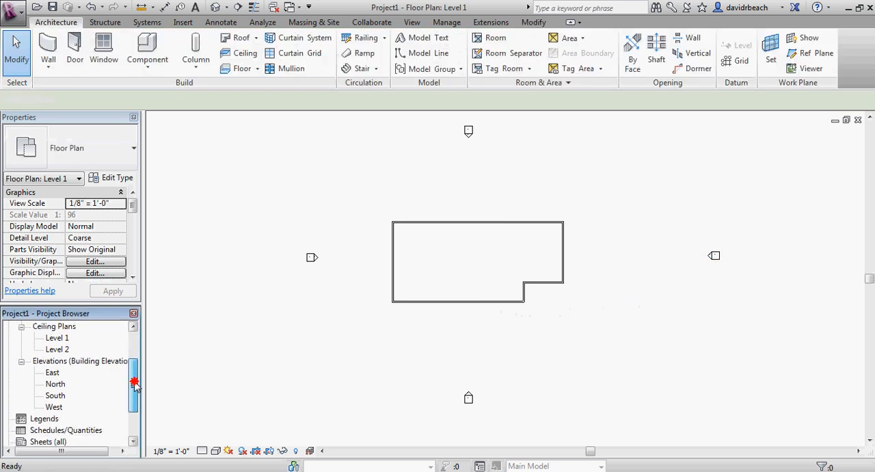
double_click(52, 372)
scroll(485, 335, up, 2)
middle_drag(485, 335, 458, 335)
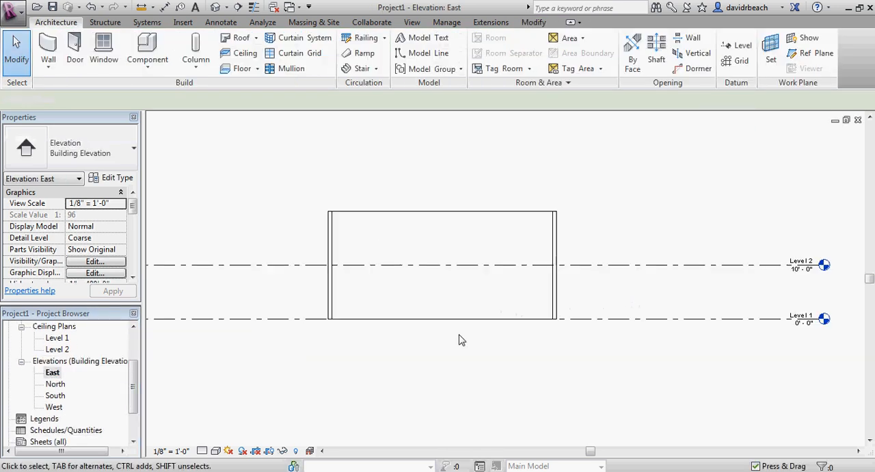
scroll(446, 277, up, 5)
middle_drag(445, 277, 533, 308)
scroll(544, 311, down, 3)
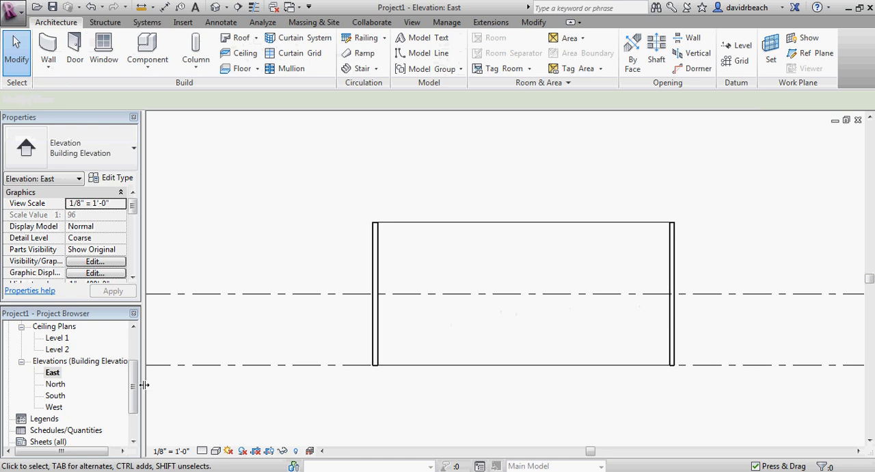
Return to the Level 1 floor plan, move the East elevation's view line east to its marker, and clear the selection.
drag(134, 383, 134, 359)
double_click(58, 349)
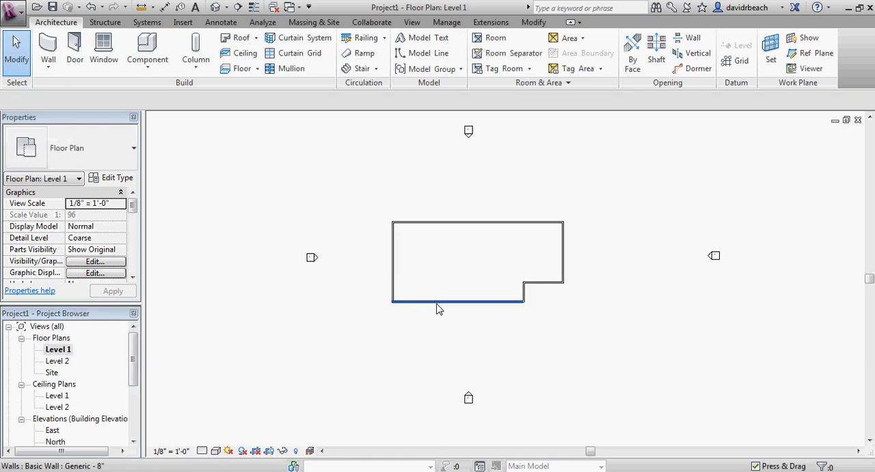
scroll(488, 320, down, 3)
scroll(561, 289, up, 4)
click(589, 261)
scroll(539, 303, down, 2)
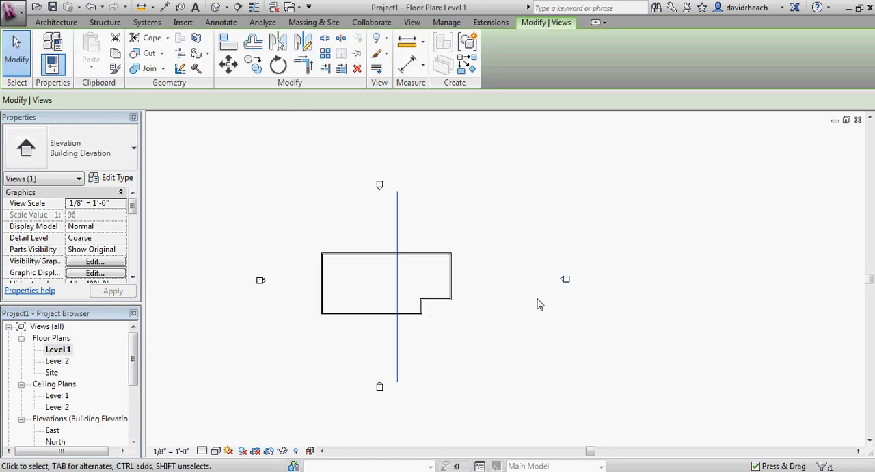
mouse_move(401, 336)
mouse_down()
mouse_move(521, 335)
mouse_move(561, 321)
mouse_up()
click(609, 319)
Select the East elevation's view arrow again and check its view line's position relative to the marker.
scroll(608, 316, up, 3)
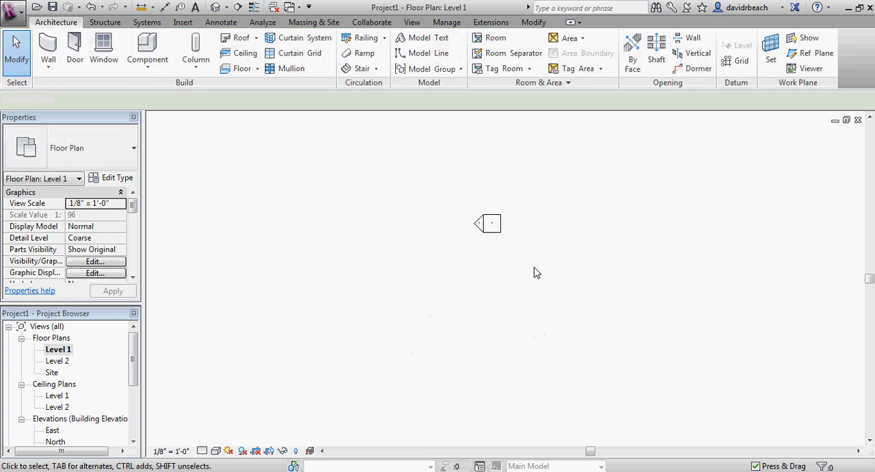
click(481, 233)
scroll(416, 275, down, 2)
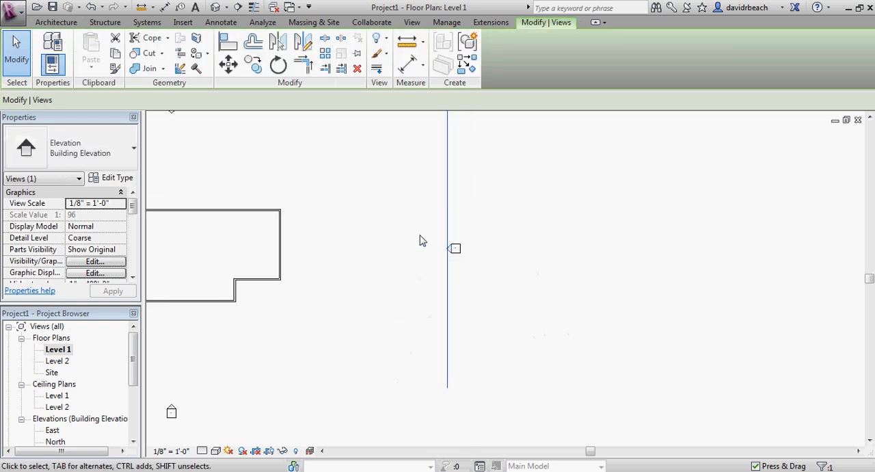
Clear the selection and examine the four elevation markers around the building on the Level 1 floor plan.
scroll(486, 276, down, 2)
click(475, 296)
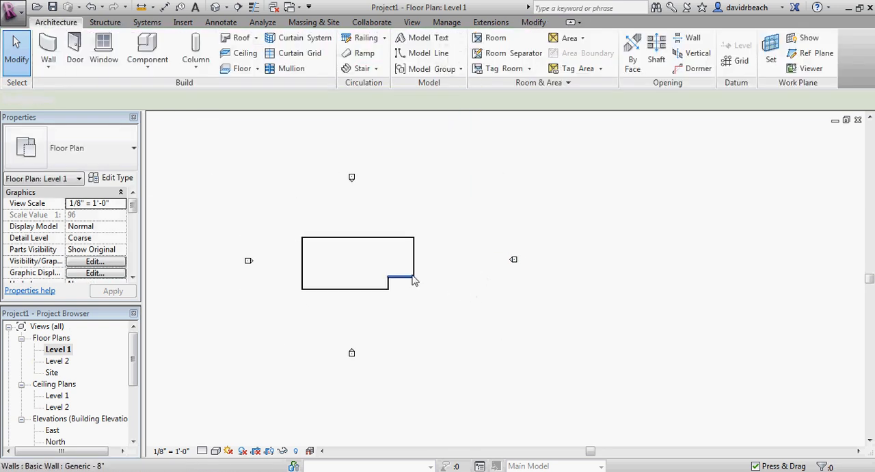
scroll(417, 282, up, 2)
middle_drag(420, 285, 504, 335)
scroll(508, 334, down, 2)
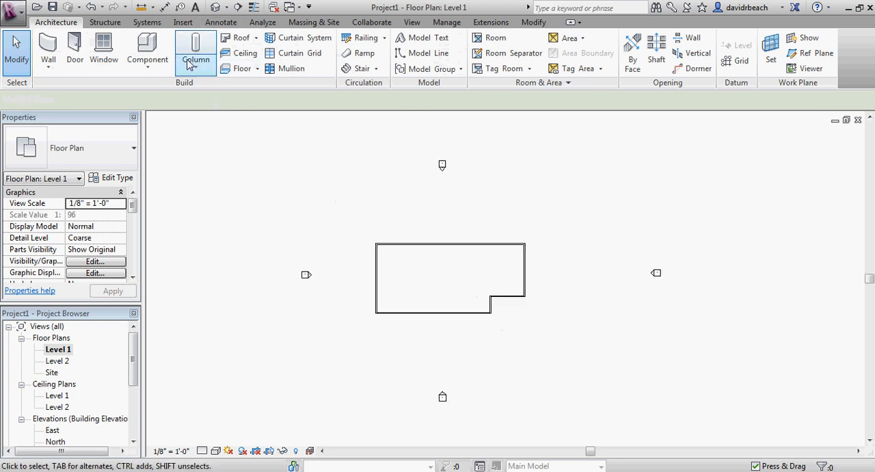
middle_drag(383, 185, 423, 182)
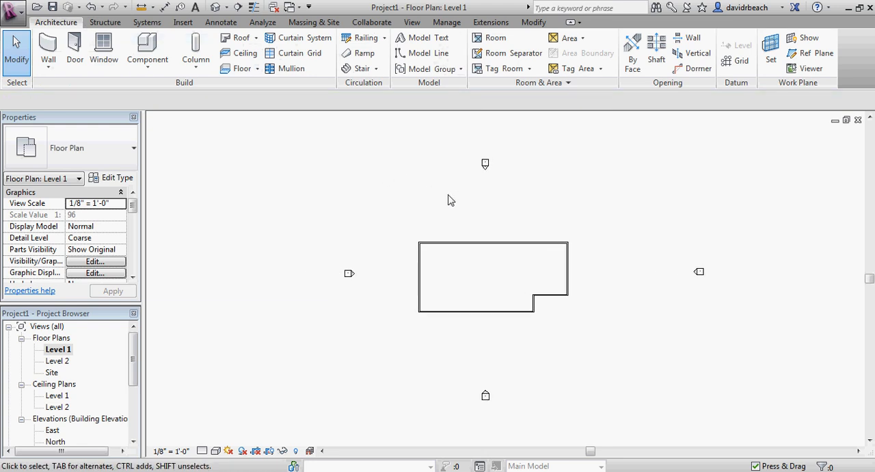
middle_drag(426, 188, 418, 191)
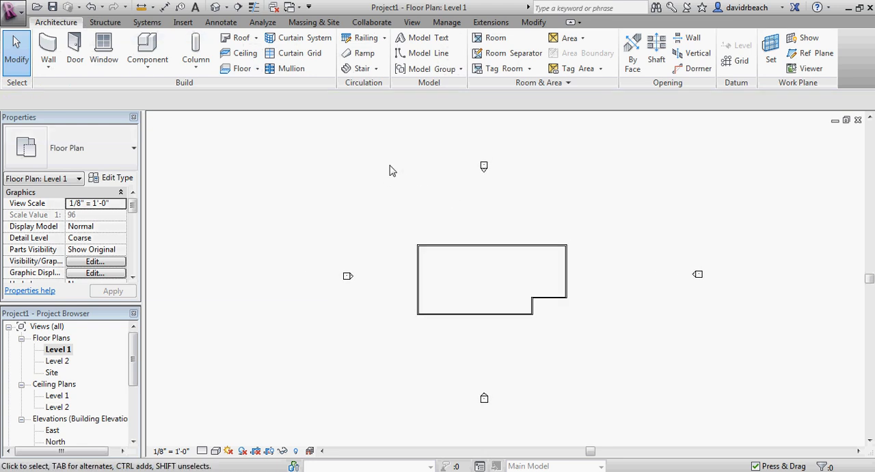
middle_drag(324, 283, 258, 254)
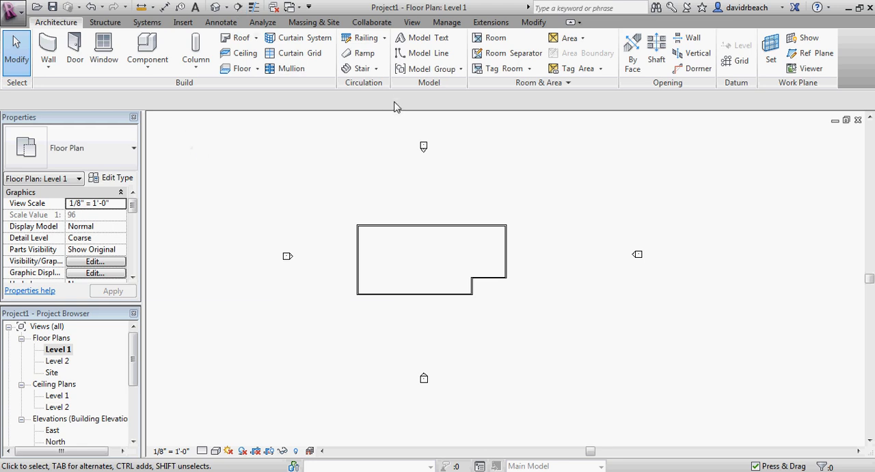
Create a north-south building section through the western part of the building, looking east, and clear the selection.
click(412, 22)
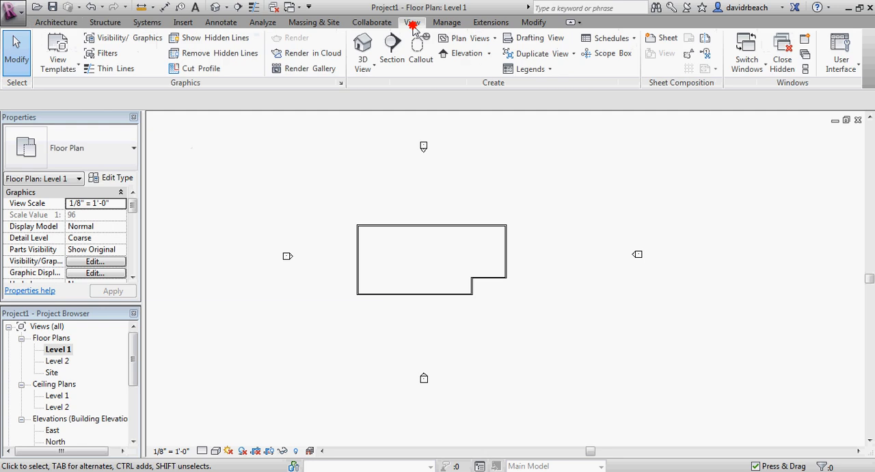
click(392, 48)
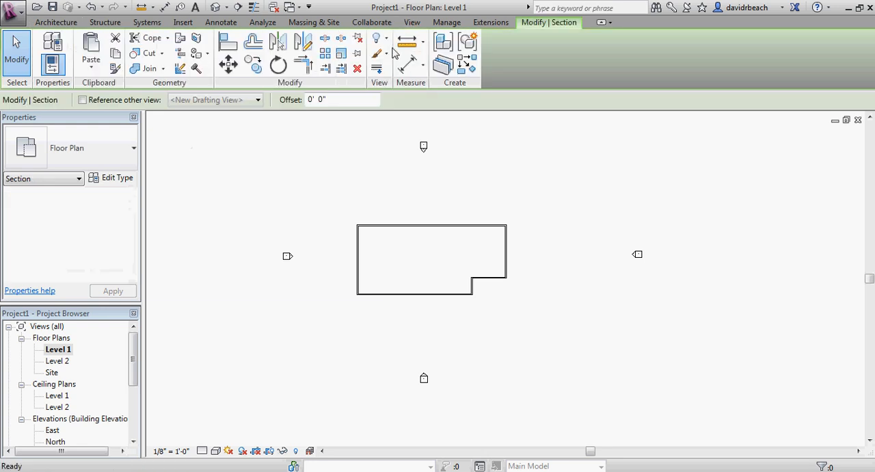
click(397, 214)
click(396, 304)
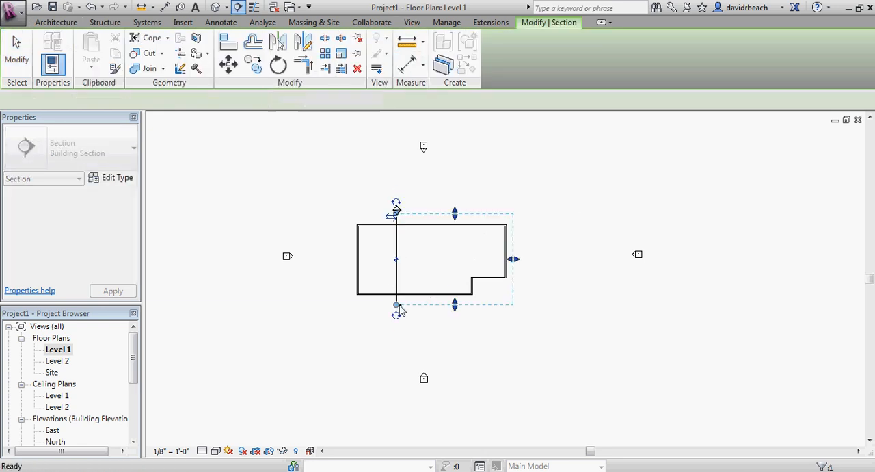
scroll(310, 195, up, 4)
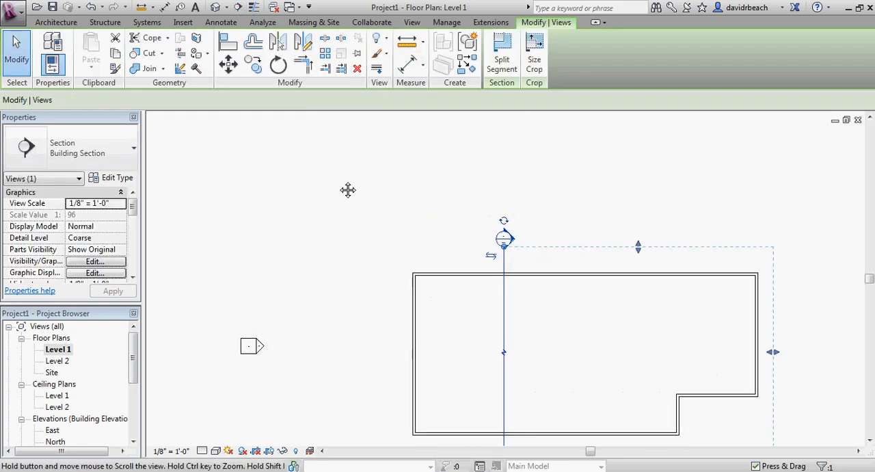
middle_drag(348, 189, 170, 92)
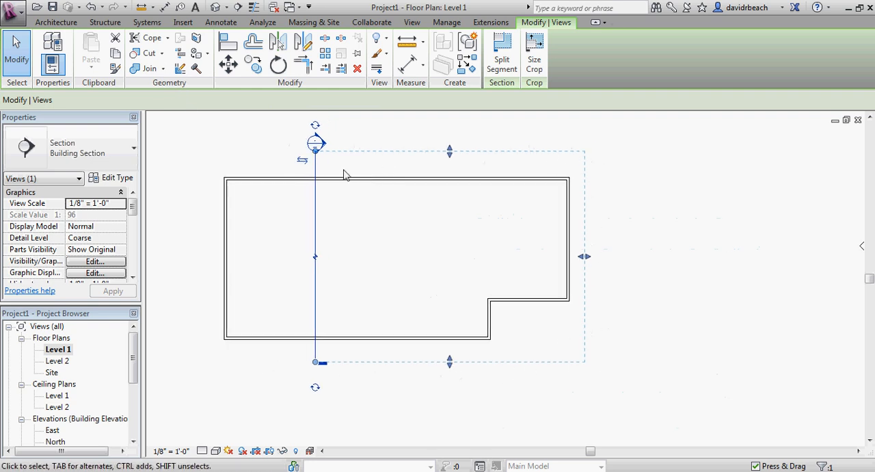
middle_drag(359, 170, 375, 177)
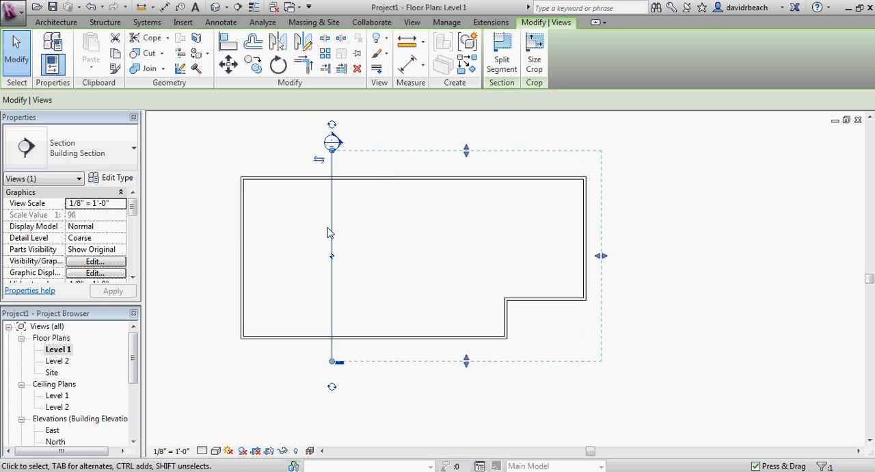
key(Escape)
scroll(356, 185, up, 2)
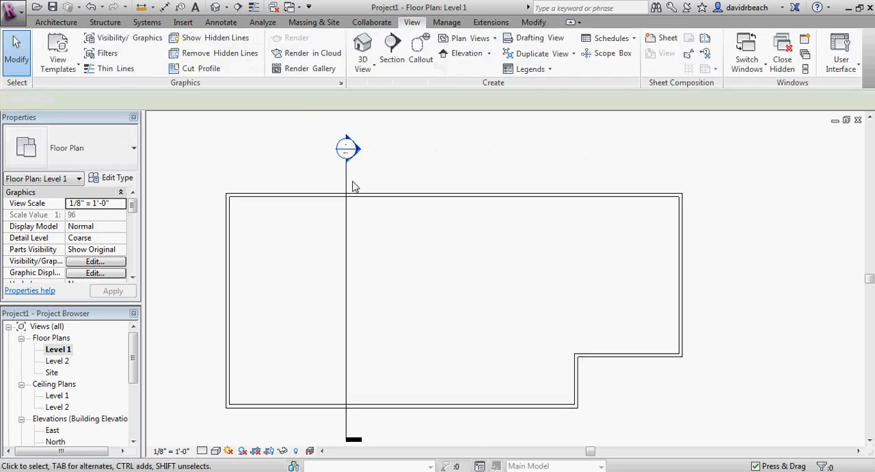
Locate the new building section under the Sections category in the Project Browser.
drag(135, 342, 134, 383)
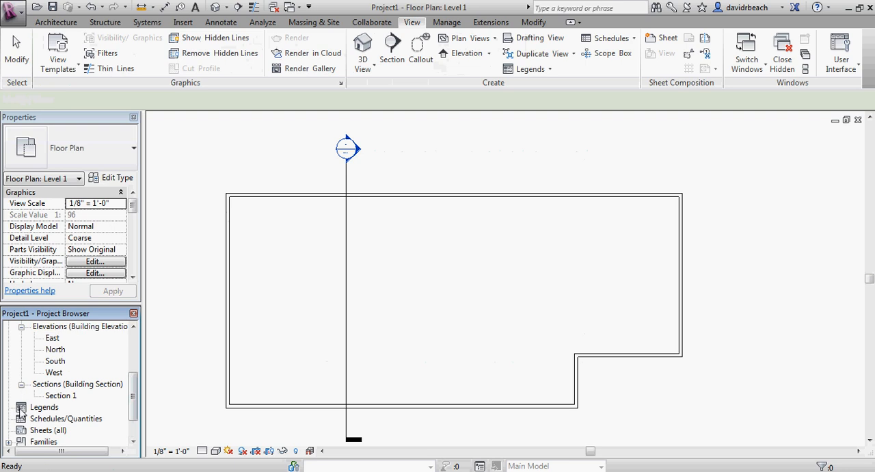
click(257, 246)
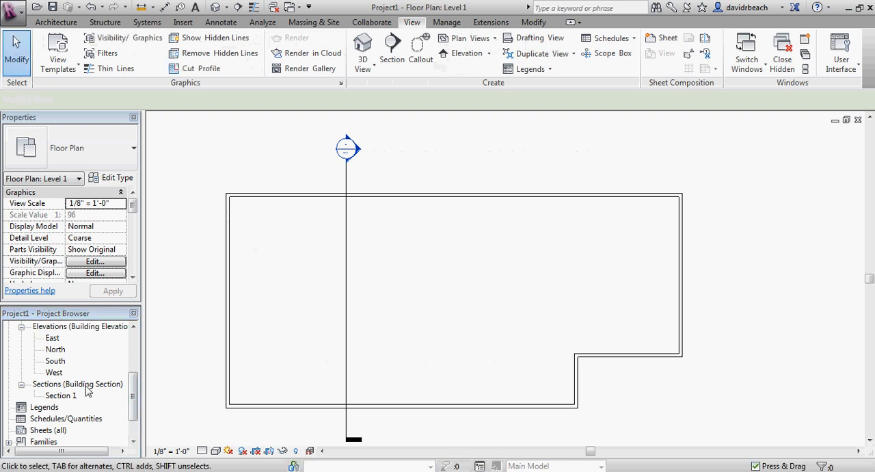
scroll(257, 160, down, 1)
middle_drag(214, 170, 285, 173)
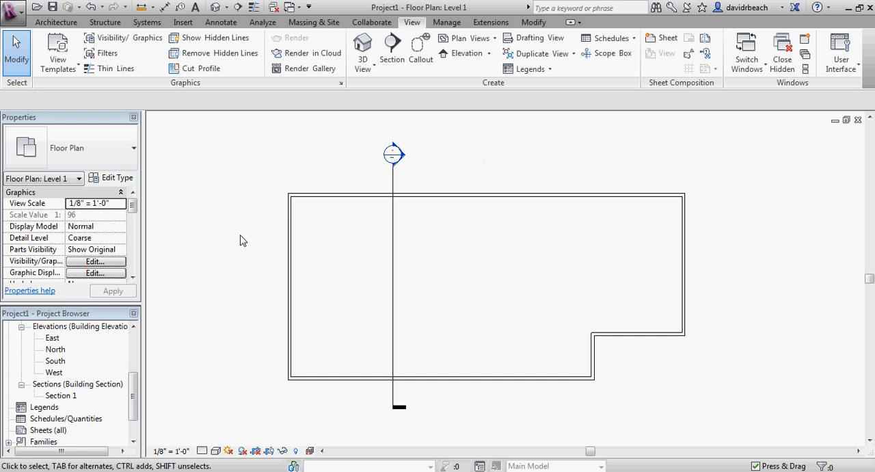
Open the section view from its section head in the plan and examine the cut walls and levels.
scroll(265, 192, down, 1)
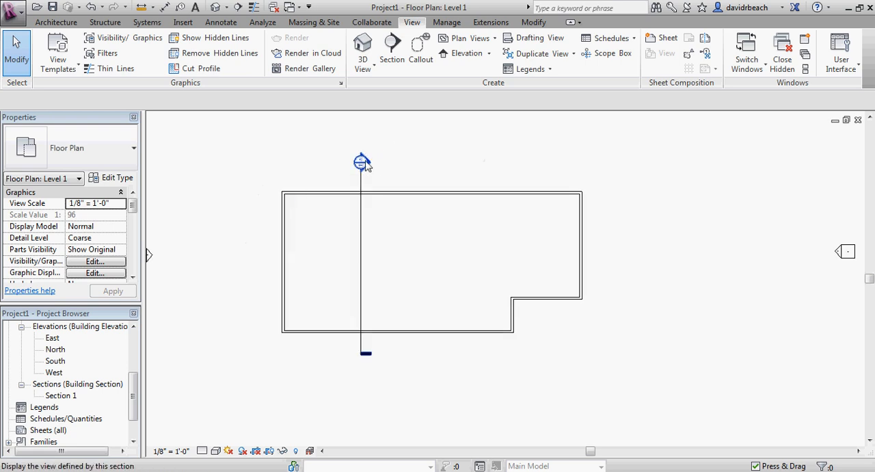
middle_drag(429, 160, 420, 176)
scroll(443, 162, down, 1)
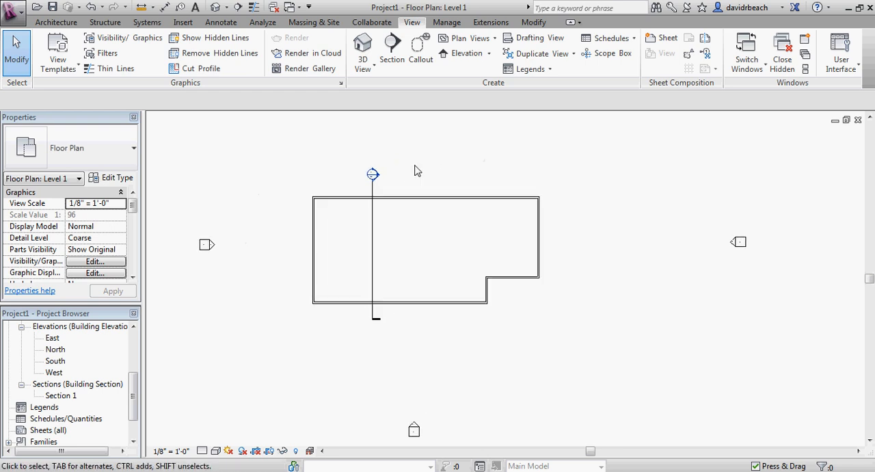
double_click(372, 175)
scroll(445, 187, down, 1)
middle_drag(445, 187, 467, 185)
scroll(335, 175, down, 3)
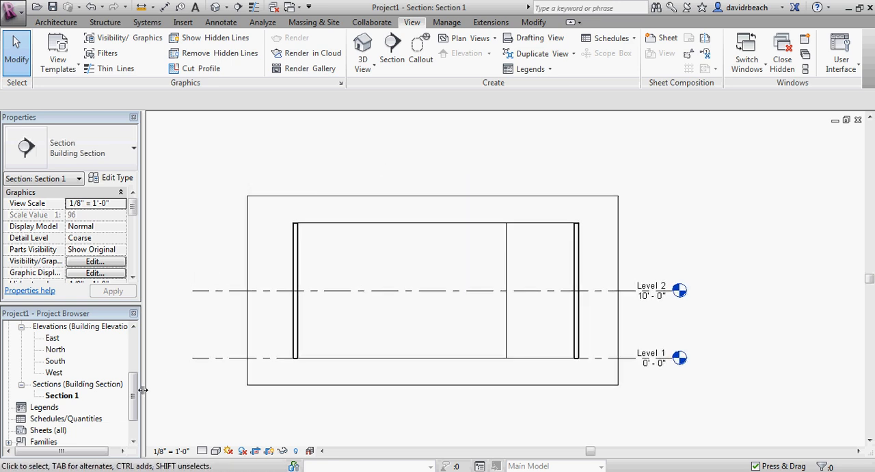
Return to the Level 1 floor plan and open the default 3D view of the building.
drag(132, 394, 132, 348)
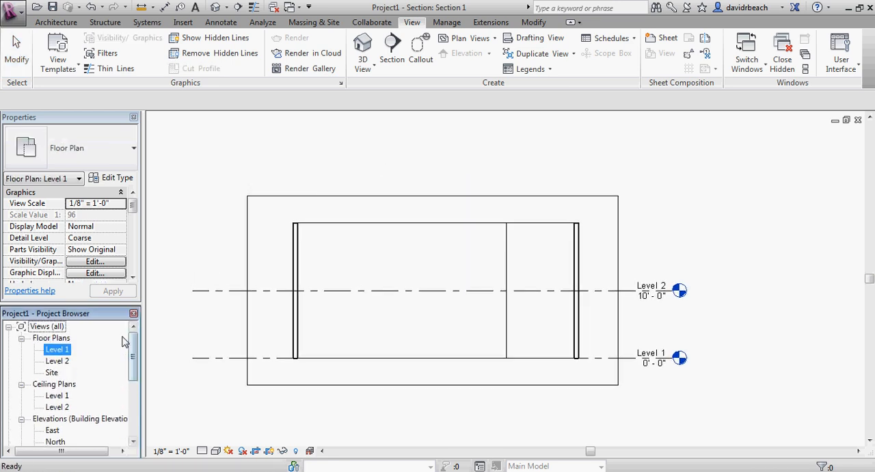
double_click(58, 349)
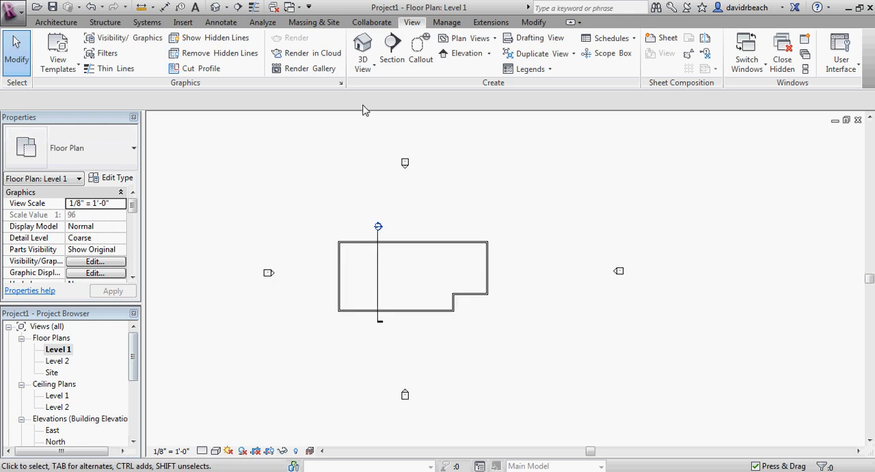
click(368, 45)
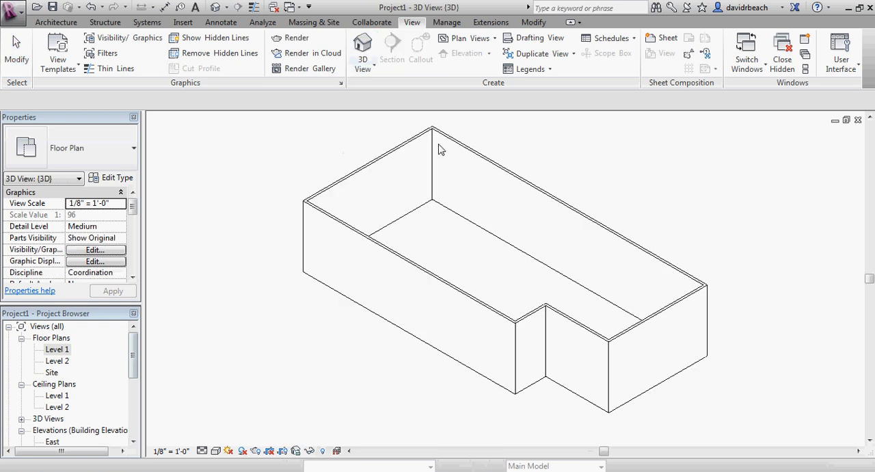
middle_drag(494, 197, 354, 193)
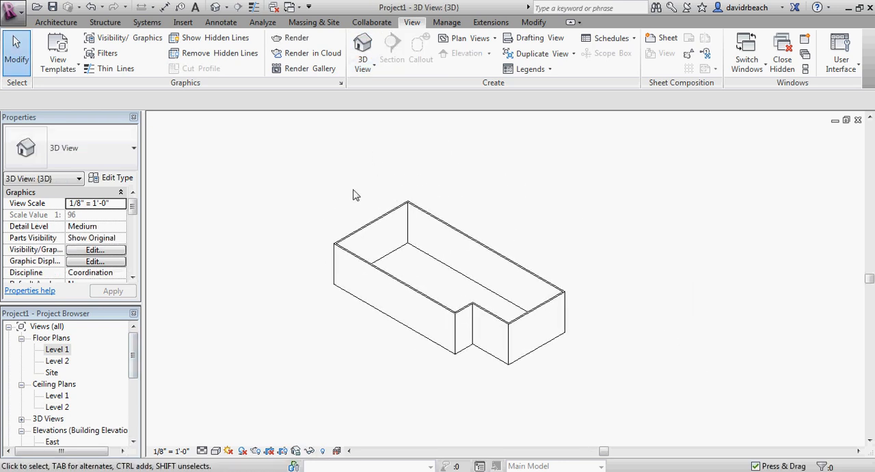
Examine the building's wall outline in 3D from the near side and from the opposite side.
scroll(410, 269, up, 1)
middle_drag(410, 269, 447, 262)
scroll(447, 261, down, 2)
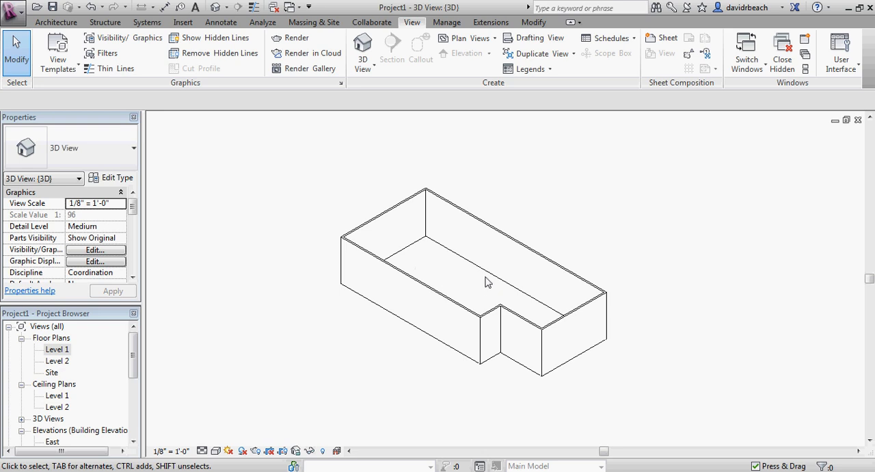
scroll(469, 285, up, 4)
scroll(481, 270, down, 5)
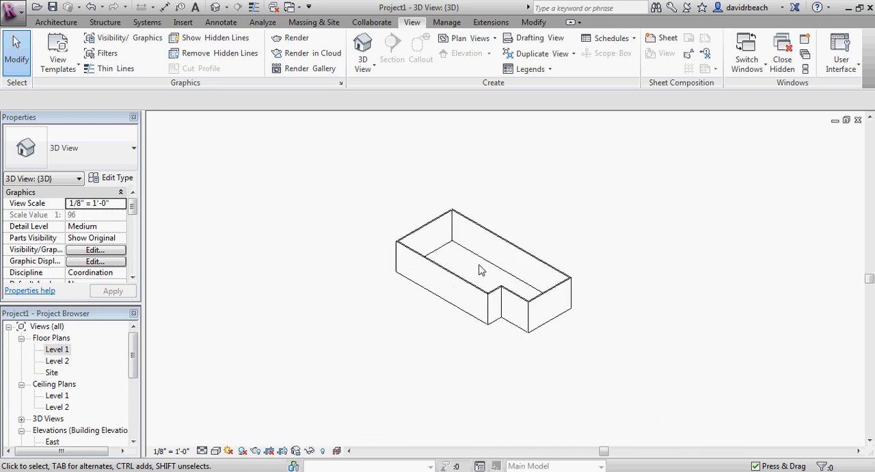
scroll(474, 272, up, 2)
mouse_move(477, 272)
middle_down()
mouse_move(455, 262)
mouse_move(471, 308)
mouse_move(439, 260)
mouse_move(491, 269)
middle_up()
shift+middle_drag(611, 293, 363, 324)
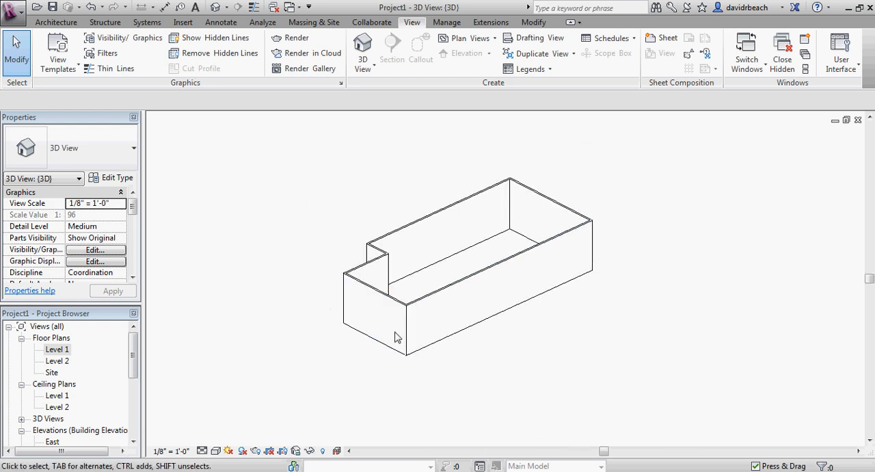
middle_drag(560, 356, 583, 384)
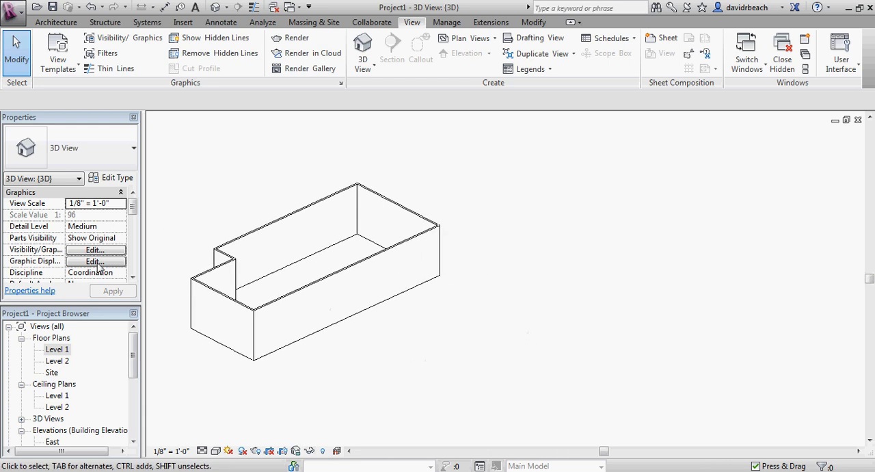
Inspect the wall corners up close in 3D, select a wall to orbit the model around it, and clear the selection.
scroll(191, 324, up, 5)
scroll(185, 322, down, 5)
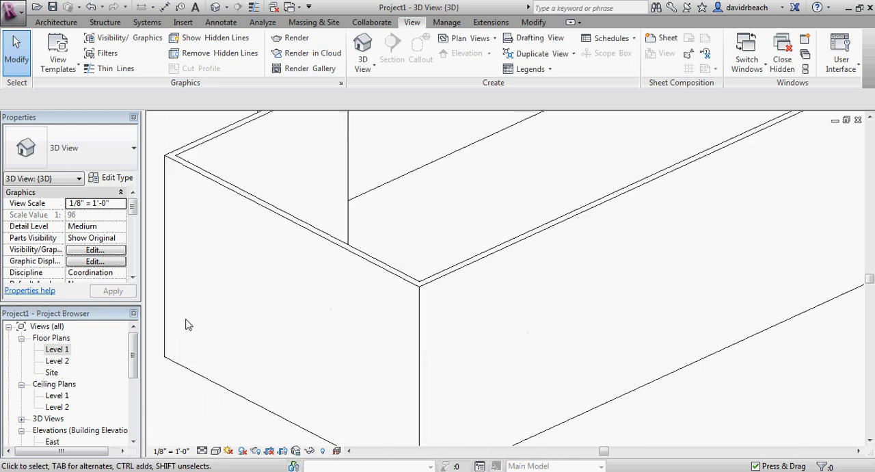
scroll(451, 226, up, 4)
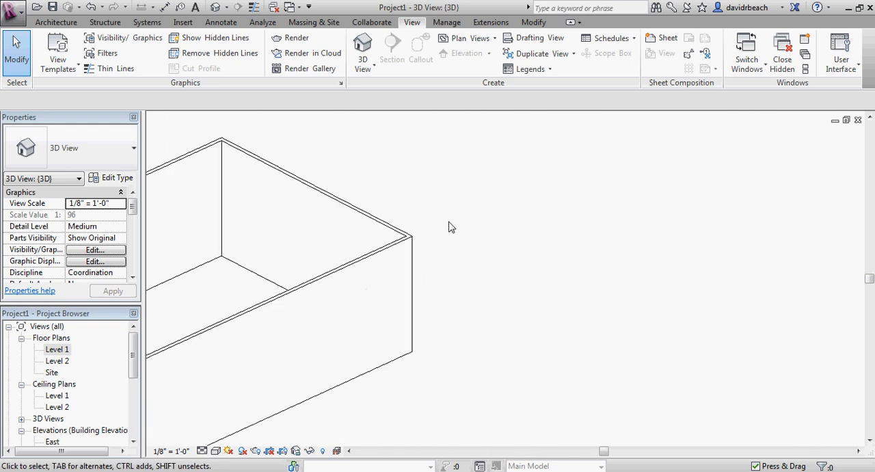
scroll(295, 258, down, 5)
click(399, 254)
shift+middle_drag(400, 255, 624, 294)
scroll(472, 250, up, 6)
scroll(471, 251, down, 1)
click(493, 271)
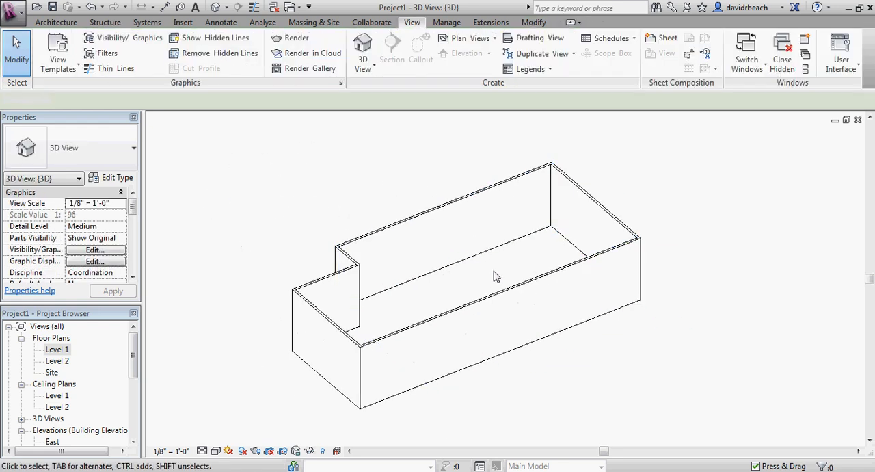
middle_drag(500, 277, 527, 281)
scroll(510, 283, up, 1)
shift+middle_drag(501, 305, 531, 337)
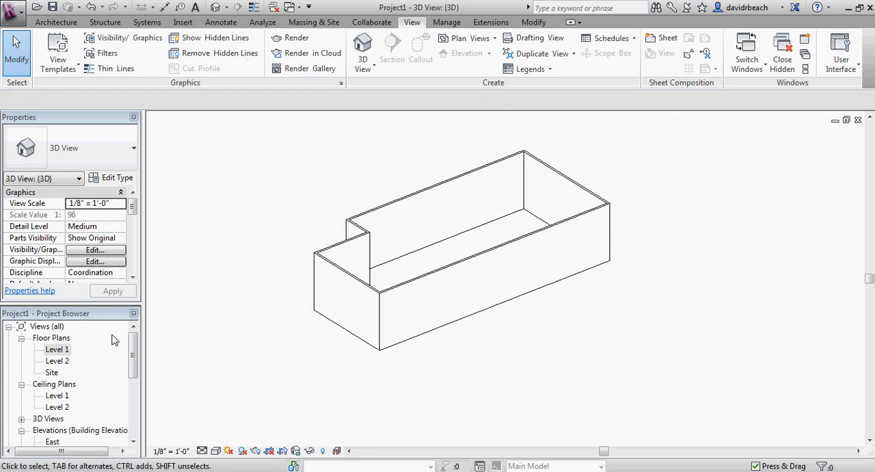
Return to the Level 1 floor plan and create a perspective camera view from northeast of the building, aimed southwest across it.
double_click(56, 350)
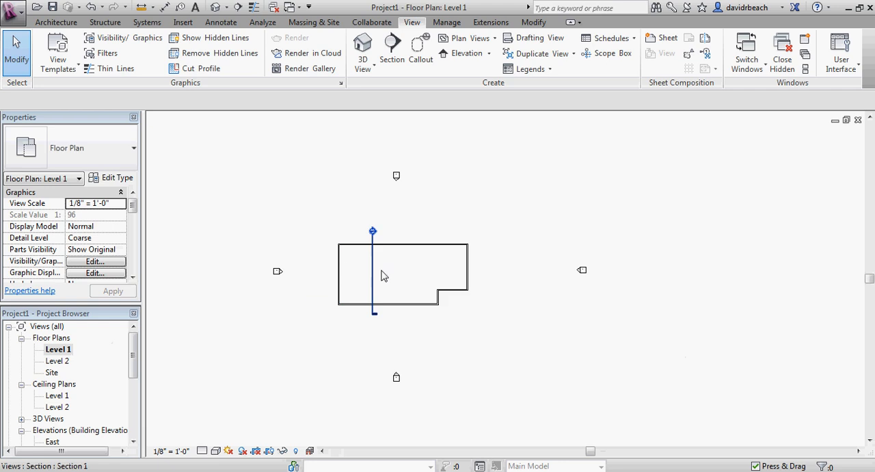
click(365, 69)
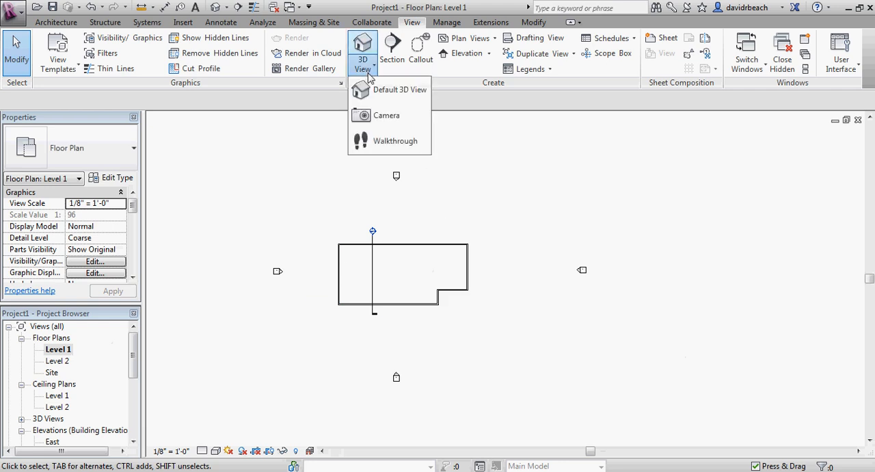
click(381, 117)
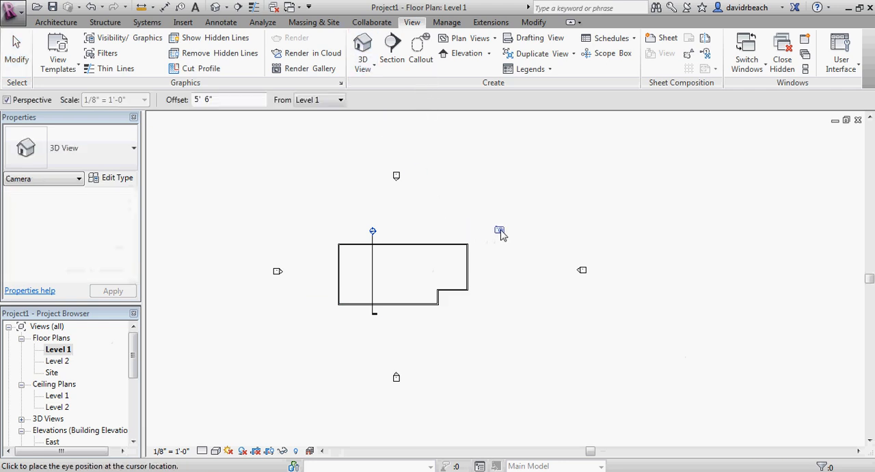
click(577, 186)
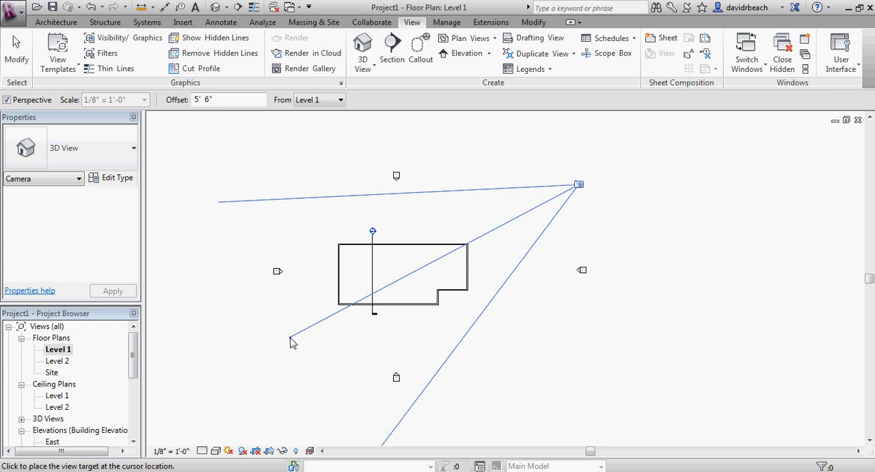
click(290, 339)
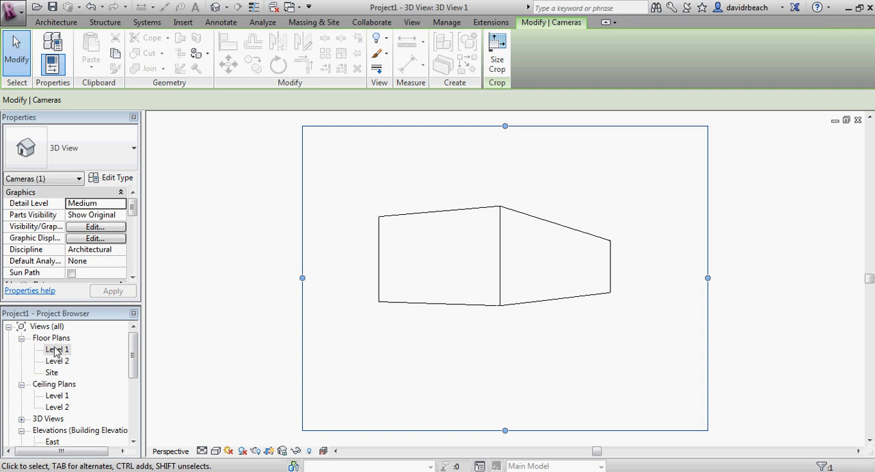
Rename the camera view 3D View 1 as "Exterior East Perspective".
drag(134, 352, 134, 376)
click(21, 361)
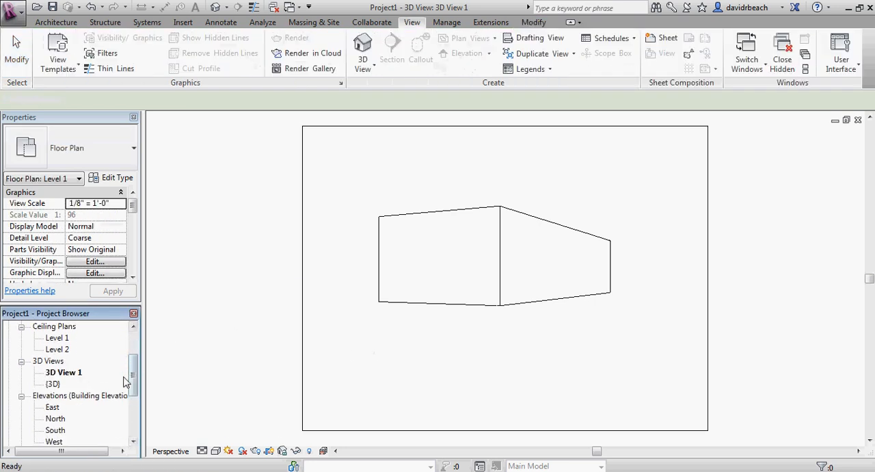
click(58, 373)
right_click(58, 373)
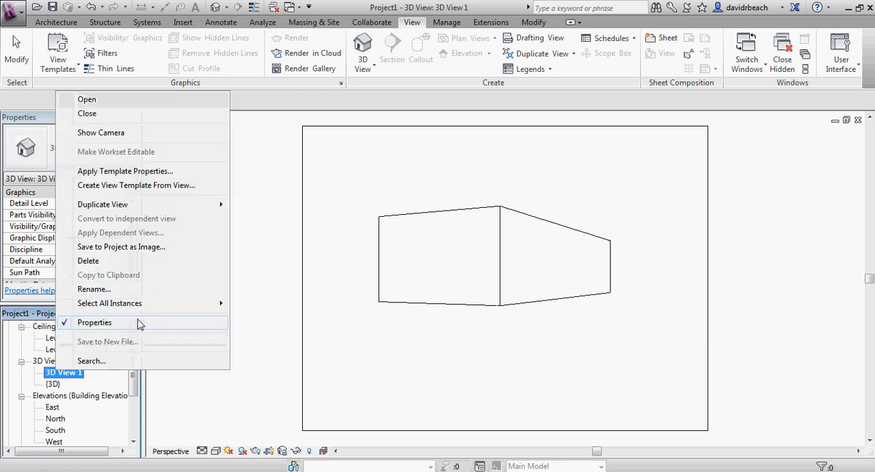
click(93, 289)
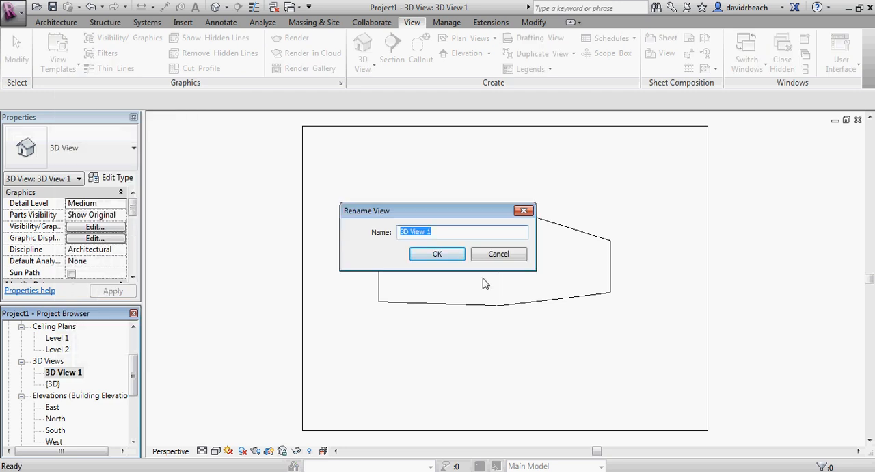
text(Exterior East Perspective)
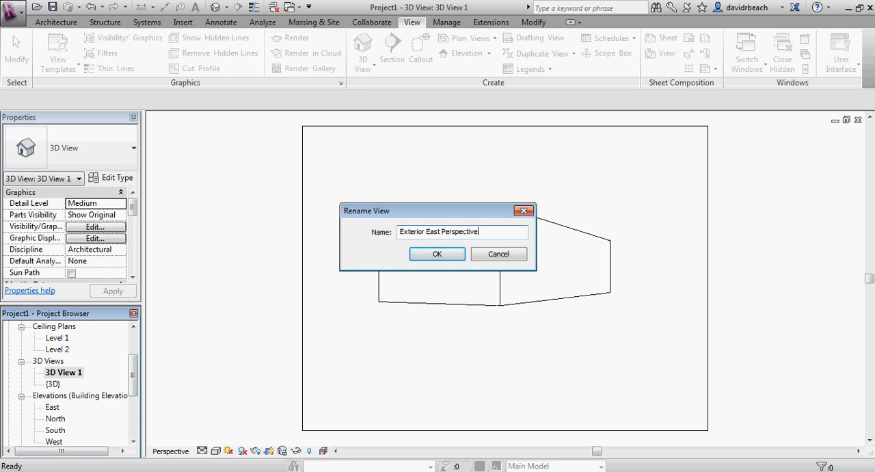
click(438, 255)
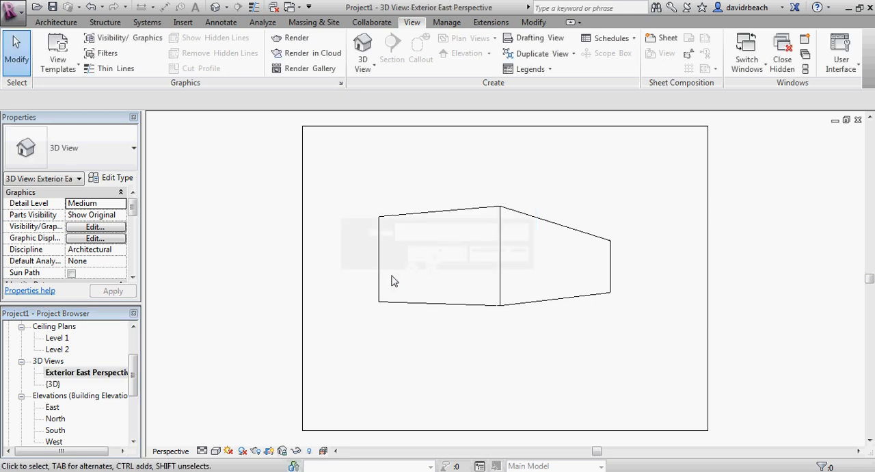
Compare the default {3D} view of the building with the Exterior East Perspective view.
middle_drag(393, 280, 404, 289)
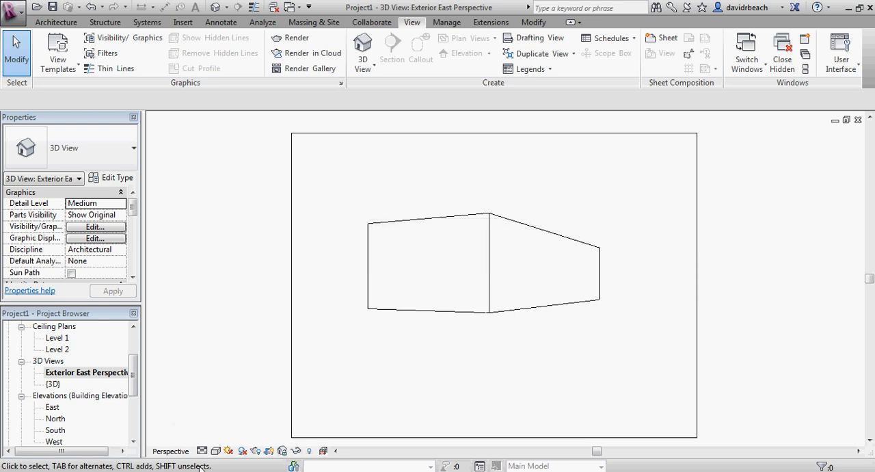
double_click(52, 384)
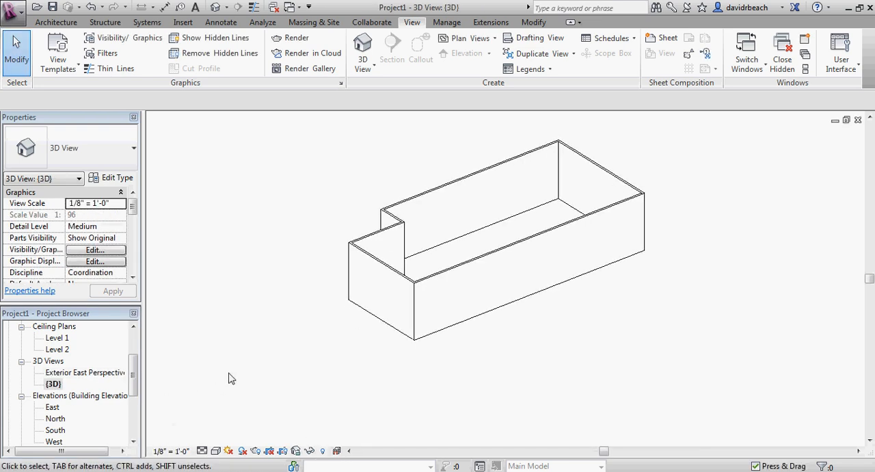
scroll(229, 372, up, 1)
middle_drag(290, 328, 264, 392)
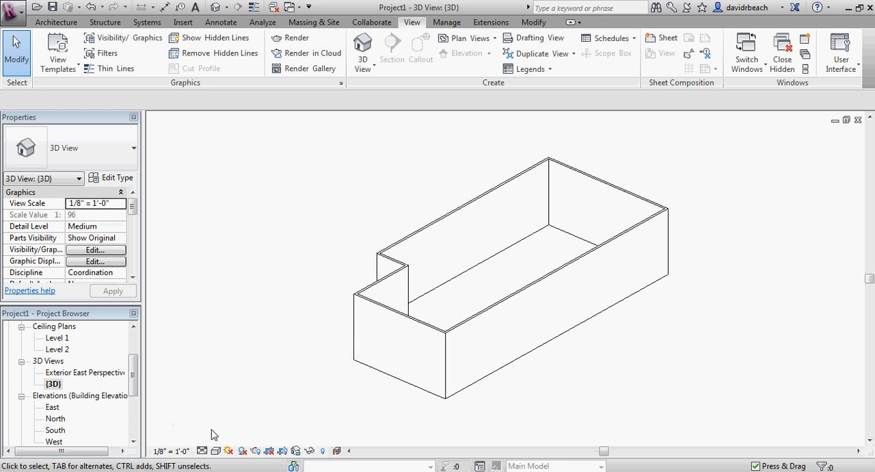
double_click(128, 375)
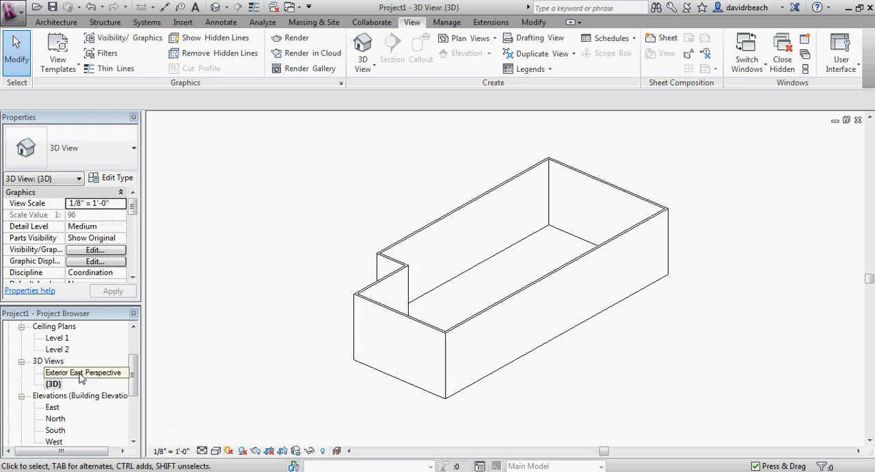
middle_drag(293, 257, 258, 248)
scroll(257, 248, down, 1)
middle_drag(363, 302, 392, 312)
scroll(376, 305, down, 1)
click(139, 373)
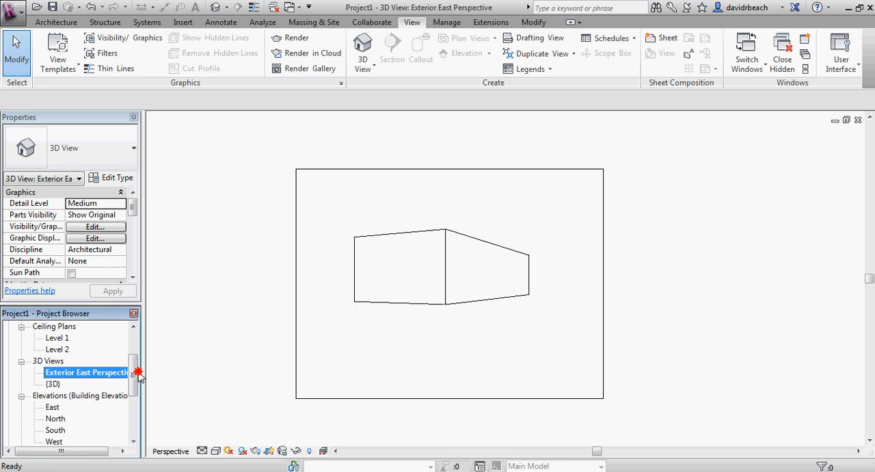
Return to the Level 1 floor plan and show the Exterior East Perspective view's camera in it.
drag(132, 369, 131, 344)
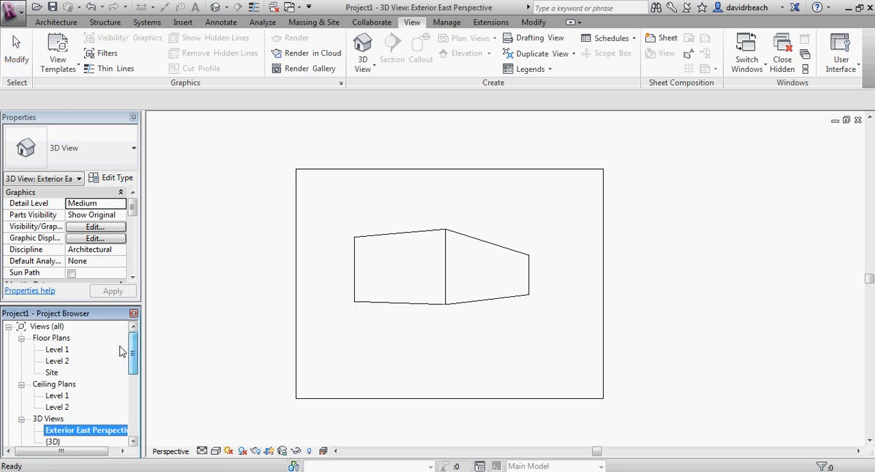
double_click(56, 350)
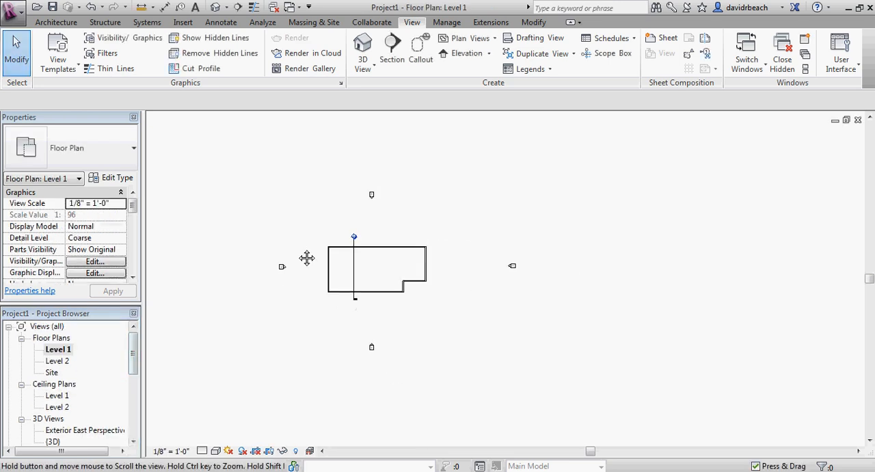
middle_drag(306, 258, 312, 263)
scroll(286, 295, up, 1)
drag(135, 348, 133, 360)
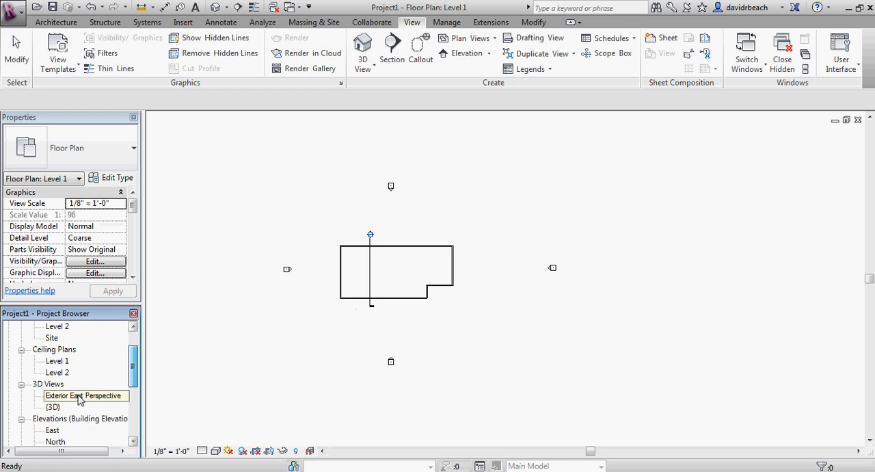
right_click(80, 401)
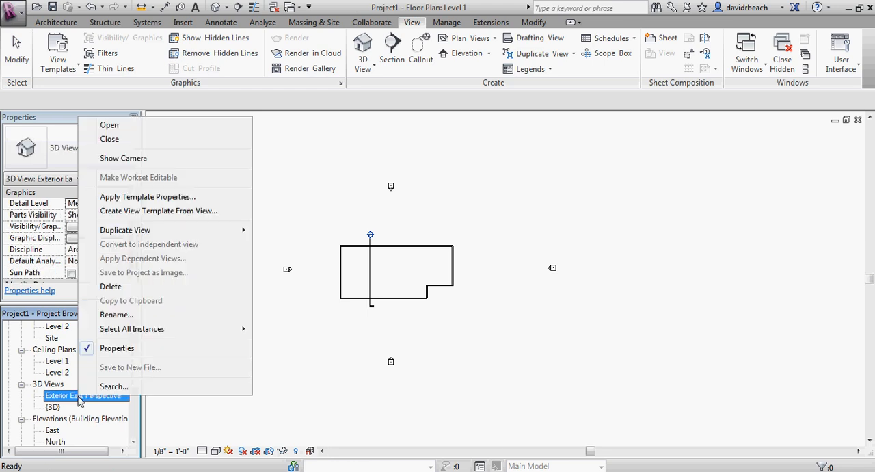
click(153, 160)
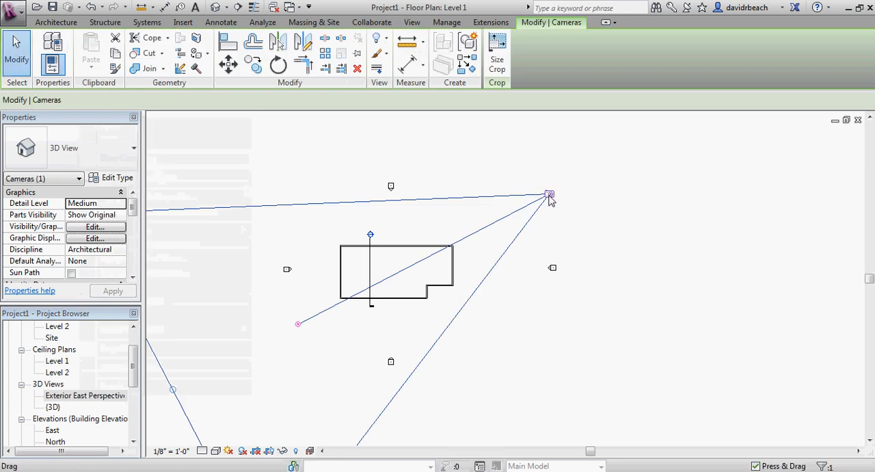
Move the camera to the southeast of the building, aim its target past the northwest corner, and clear the selection.
drag(550, 194, 517, 309)
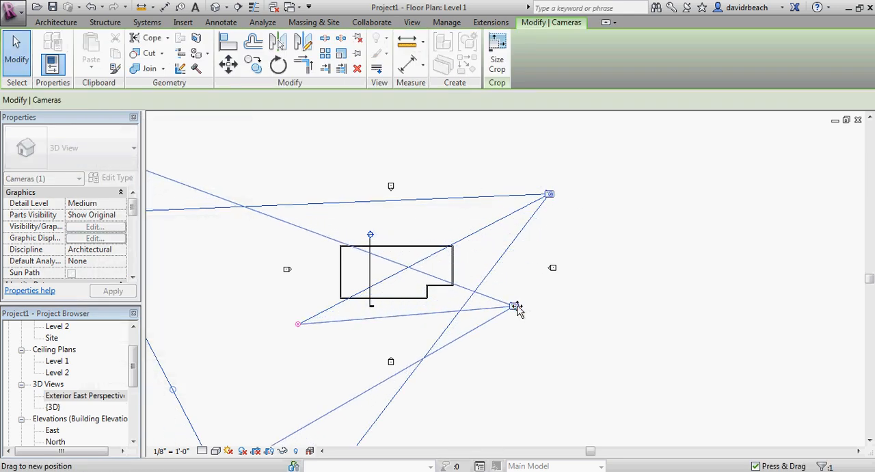
drag(298, 324, 323, 229)
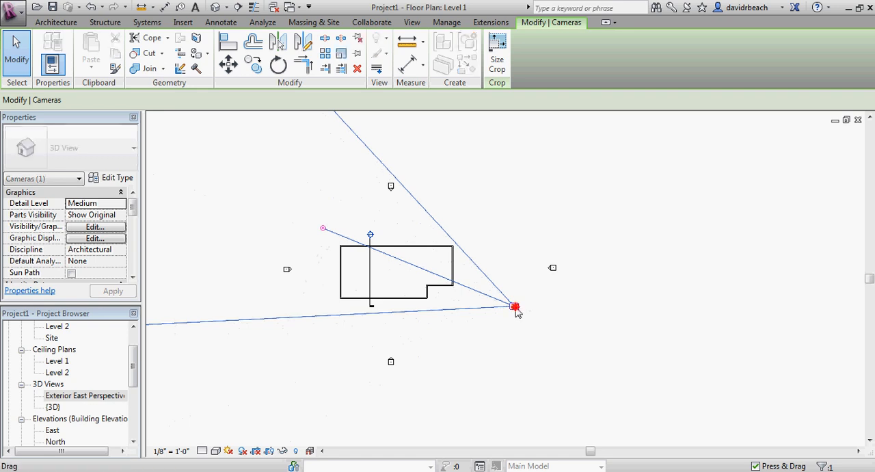
click(532, 322)
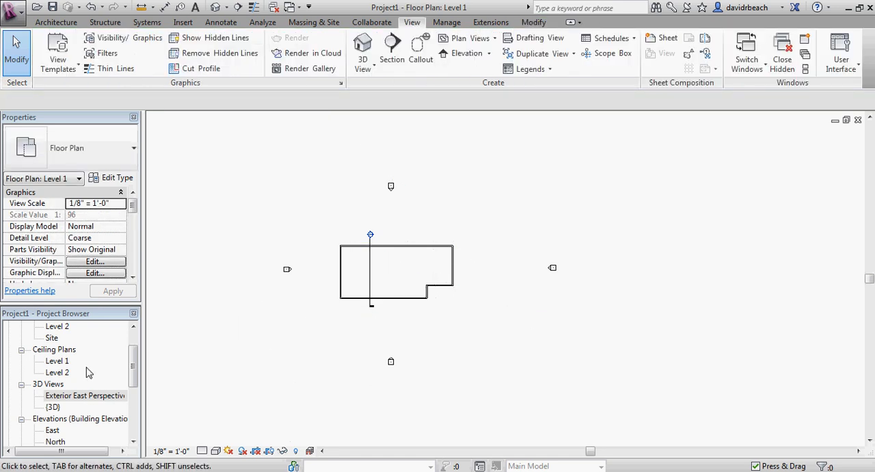
In Exterior East Perspective, tighten the crop region below the building, widen it on both sides, and extend it above the walls.
double_click(90, 396)
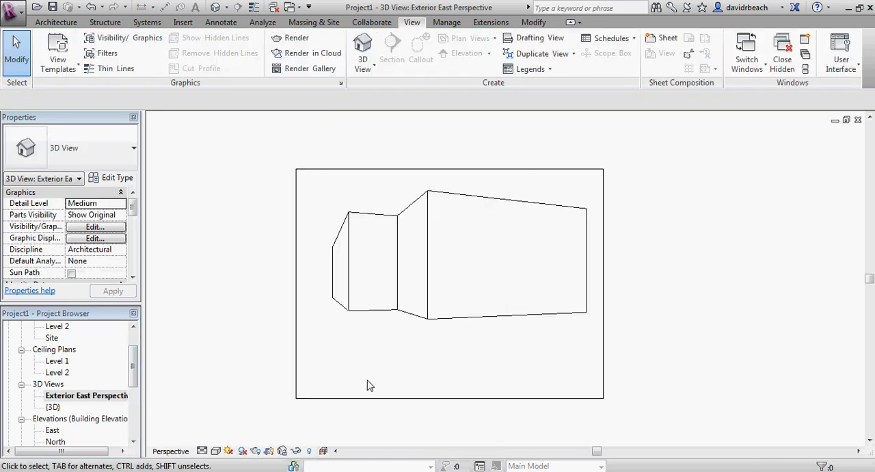
scroll(355, 289, down, 2)
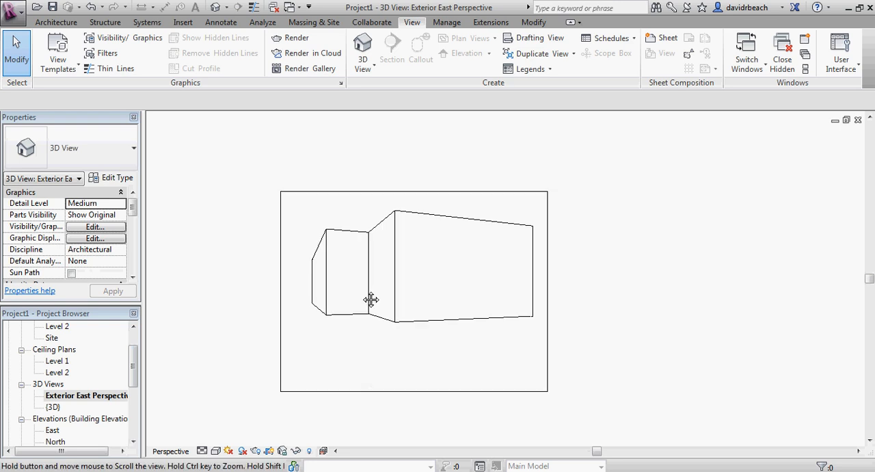
click(400, 392)
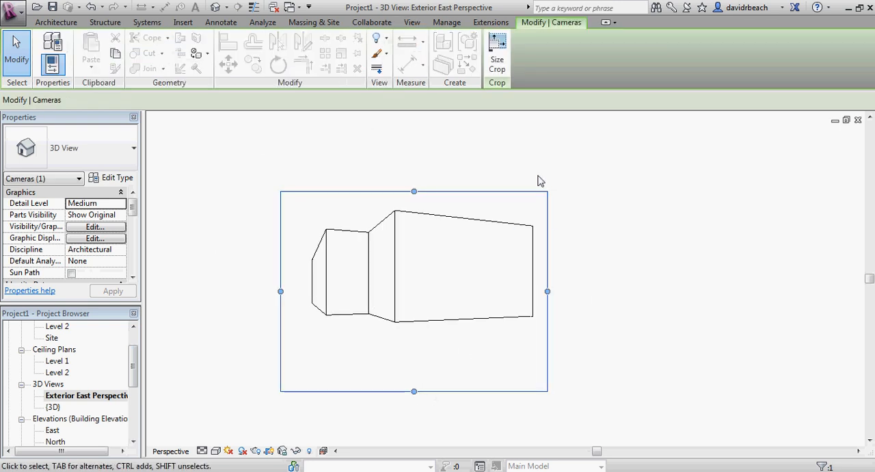
drag(413, 391, 414, 332)
drag(551, 260, 621, 260)
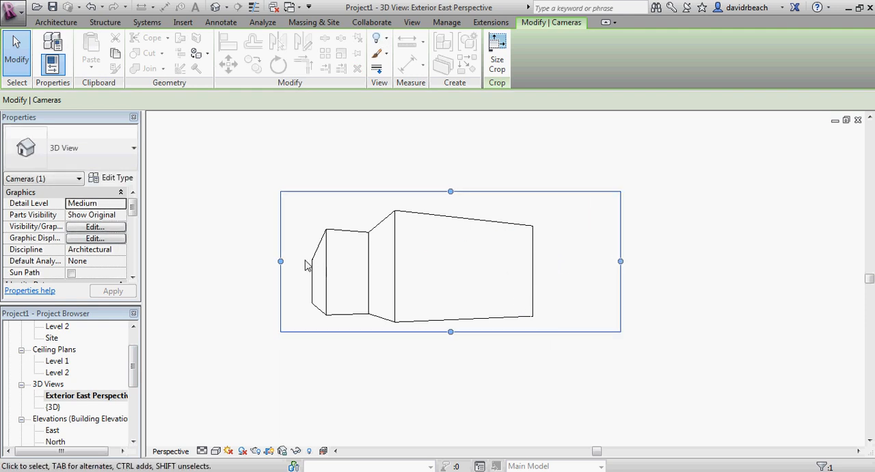
drag(280, 261, 212, 261)
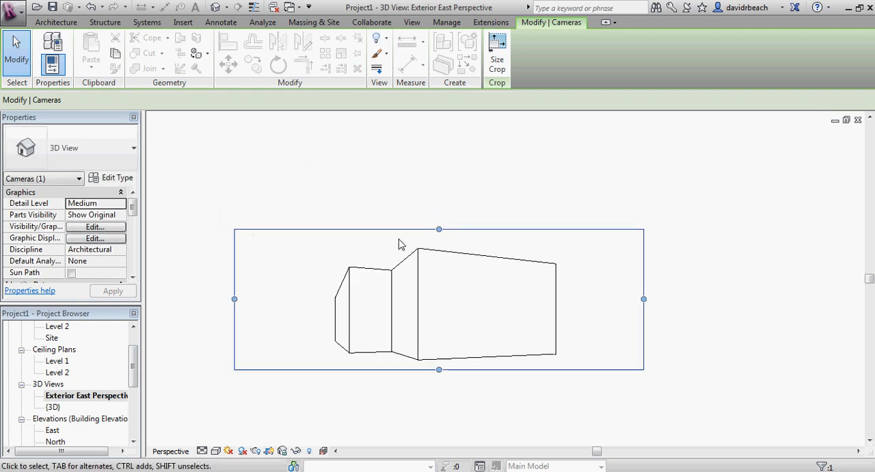
drag(439, 229, 451, 190)
click(458, 213)
middle_drag(458, 213, 471, 239)
Resize the perspective's crop region to a width of 17 using Scale (locked proportions).
scroll(510, 217, down, 1)
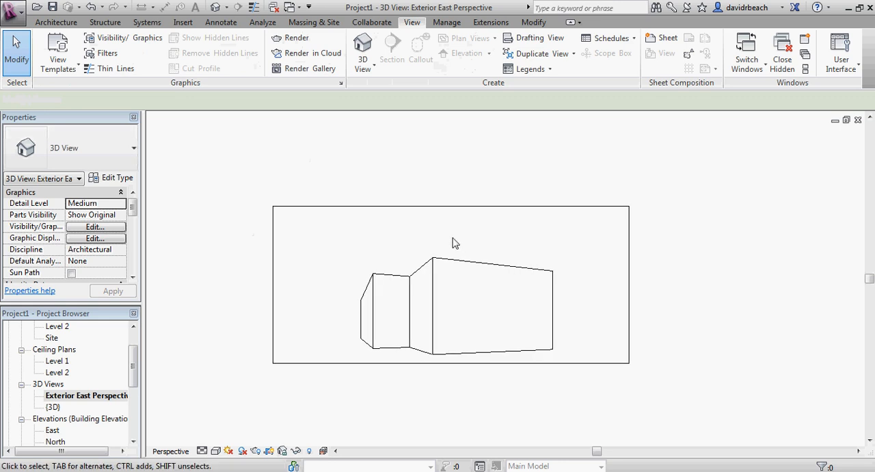
click(410, 206)
middle_drag(409, 170, 416, 177)
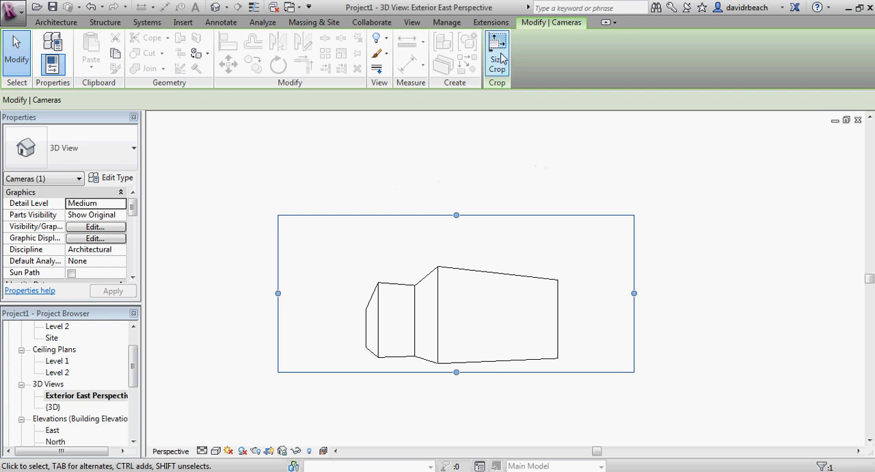
click(437, 177)
click(452, 216)
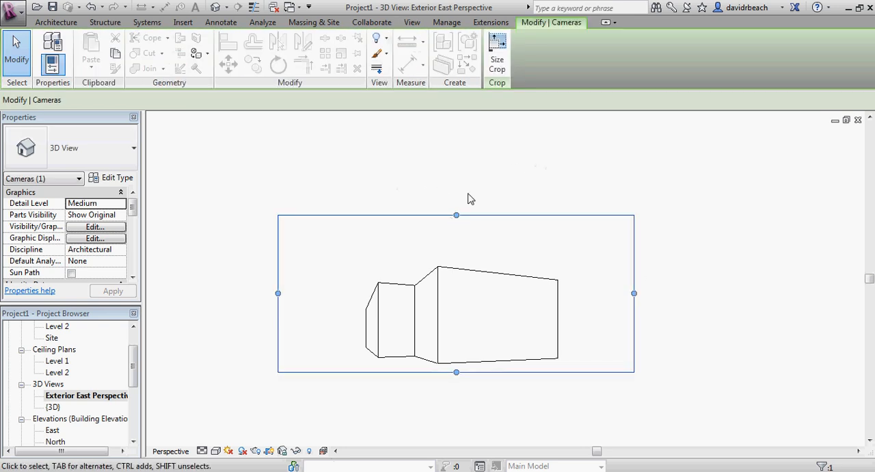
click(498, 62)
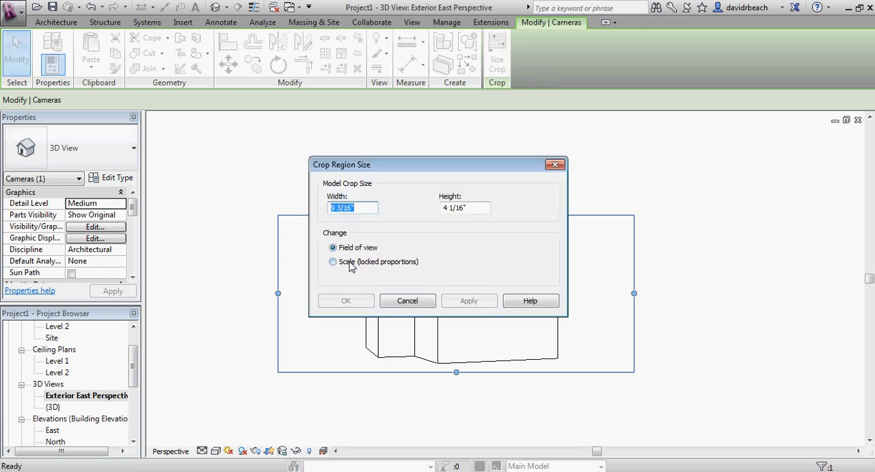
click(333, 262)
text(17)
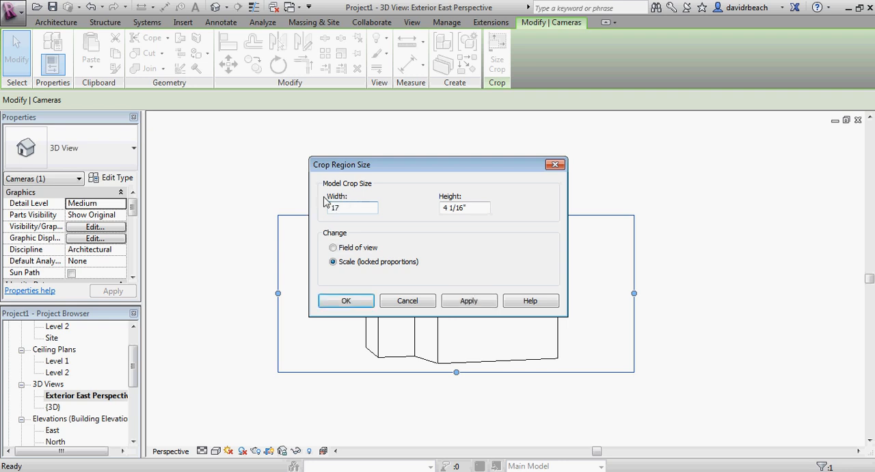
click(476, 205)
click(352, 301)
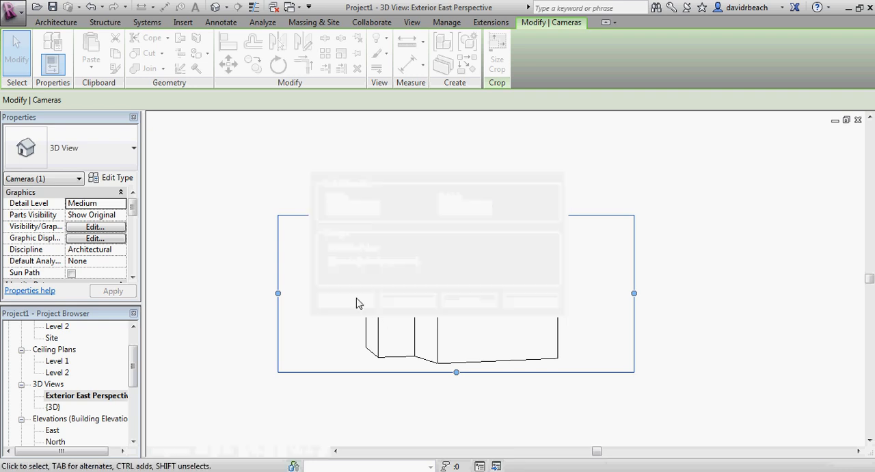
click(462, 238)
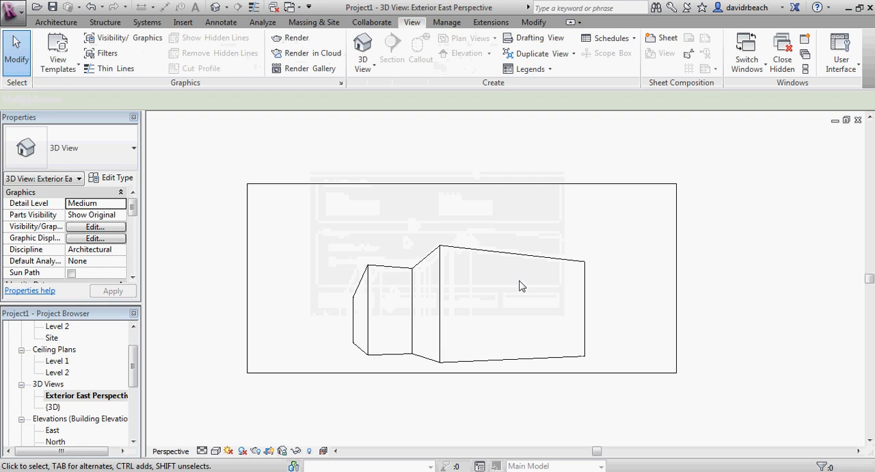
scroll(348, 293, down, 2)
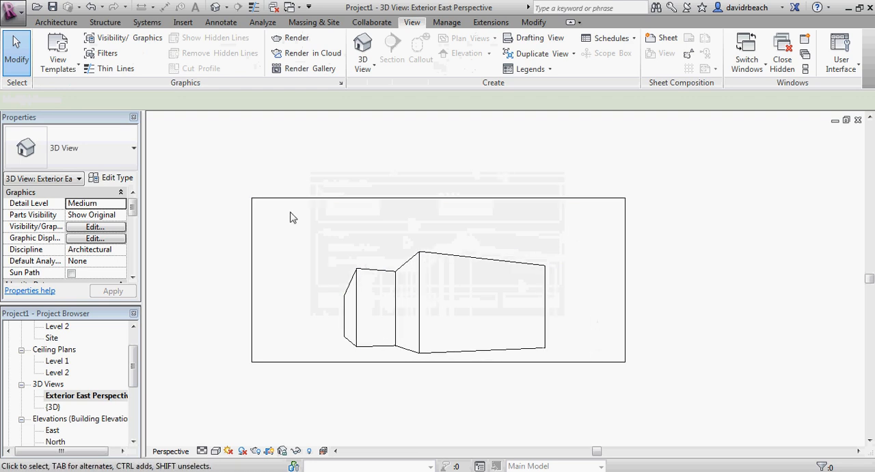
middle_drag(480, 396, 530, 397)
scroll(531, 400, up, 1)
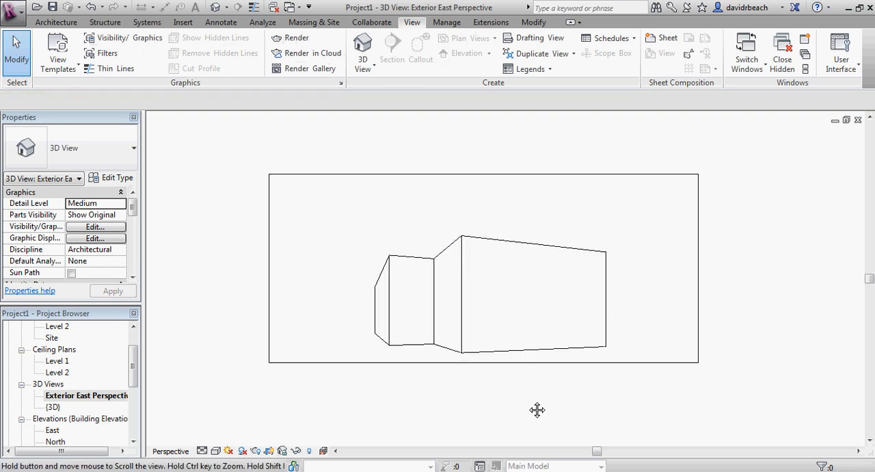
Return to the Level 1 floor plan and examine the building's wall outline up close.
drag(134, 370, 134, 351)
double_click(54, 349)
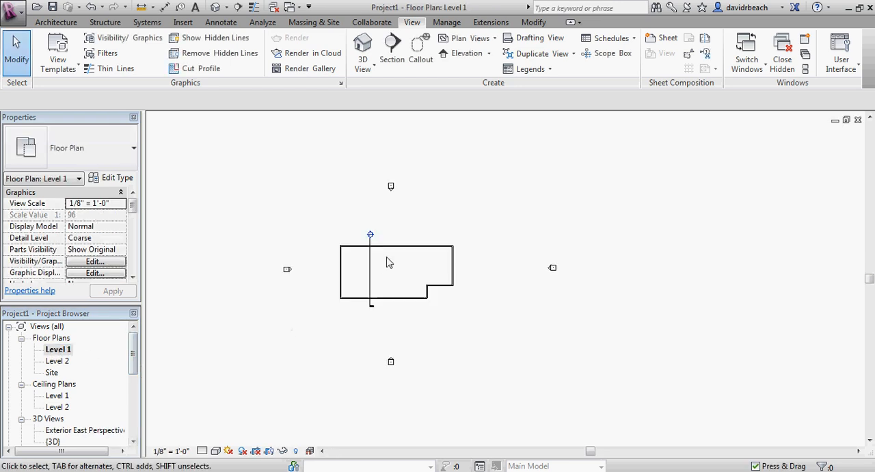
middle_drag(241, 206, 273, 227)
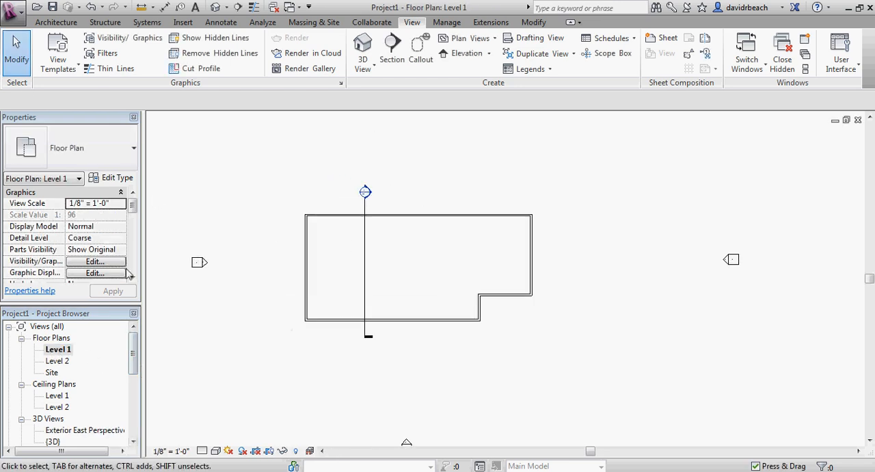
scroll(301, 241, up, 3)
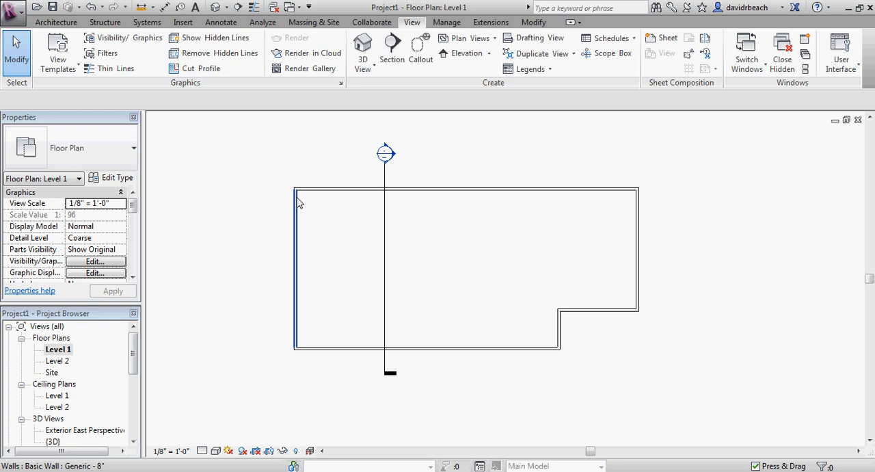
middle_drag(245, 296, 254, 307)
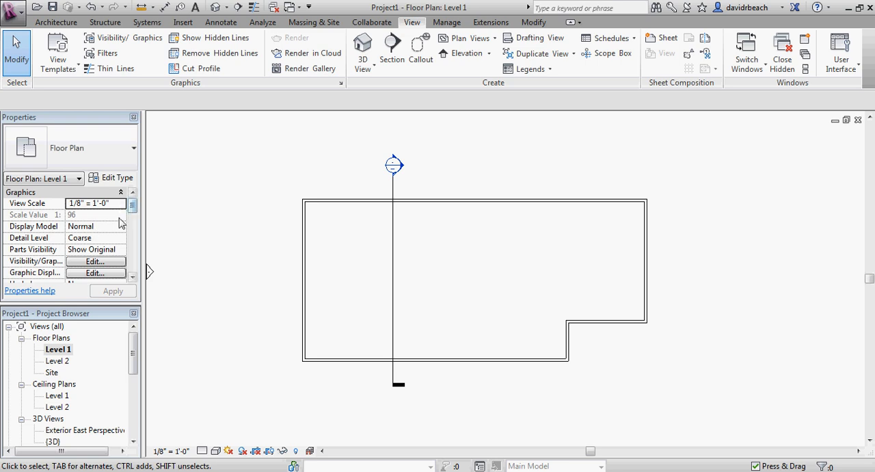
Change the building's west wall to the Basic Wall type Exterior - Brick on CMU.
drag(132, 208, 134, 255)
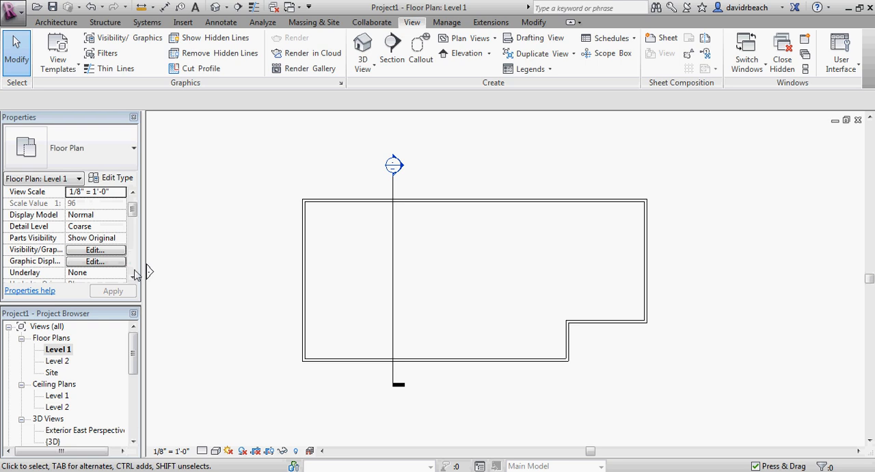
mouse_move(135, 205)
mouse_down()
mouse_move(134, 247)
mouse_move(135, 206)
mouse_up()
mouse_move(243, 290)
middle_down()
mouse_move(255, 231)
mouse_move(250, 277)
middle_up()
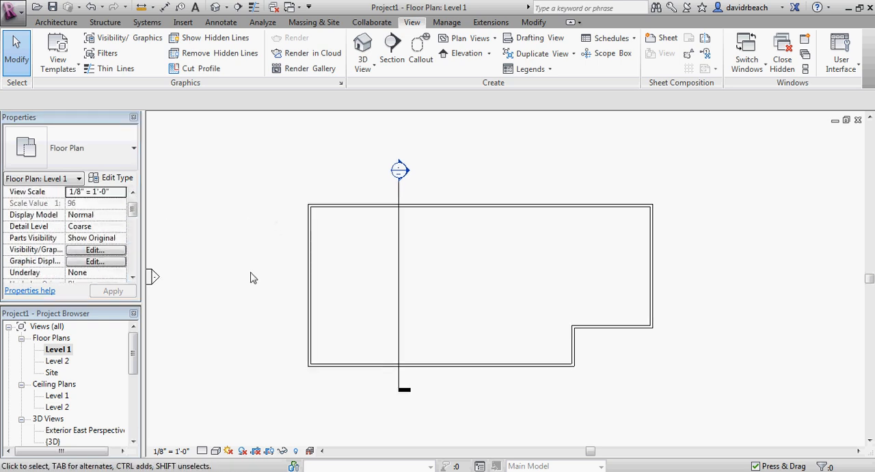
click(308, 280)
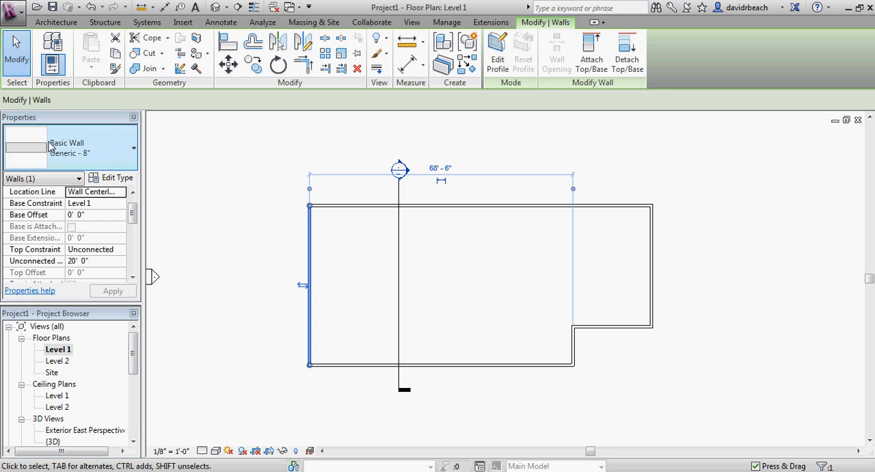
click(99, 158)
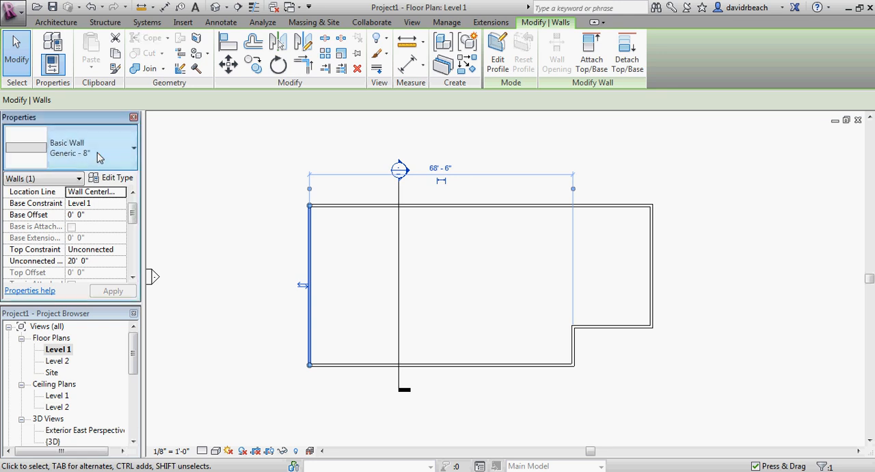
click(174, 208)
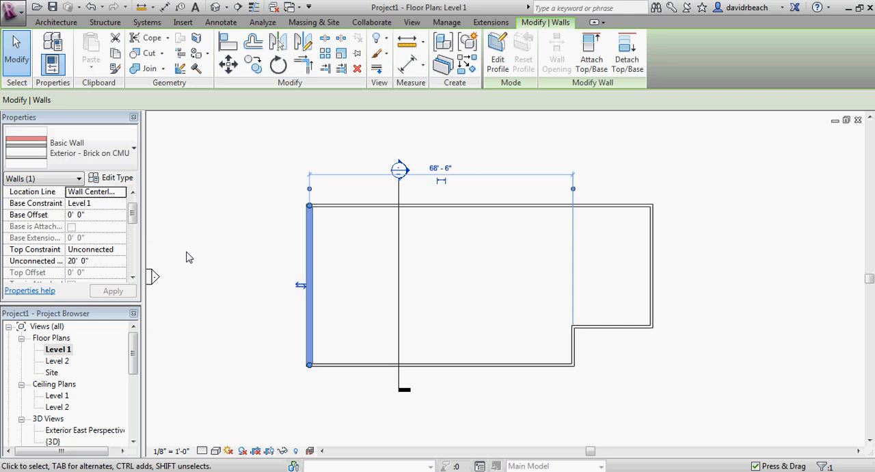
click(255, 246)
Set the Level 1 plan's detail level to Medium and inspect the west wall's layers at the northwest corner.
scroll(315, 230, up, 4)
scroll(314, 230, up, 3)
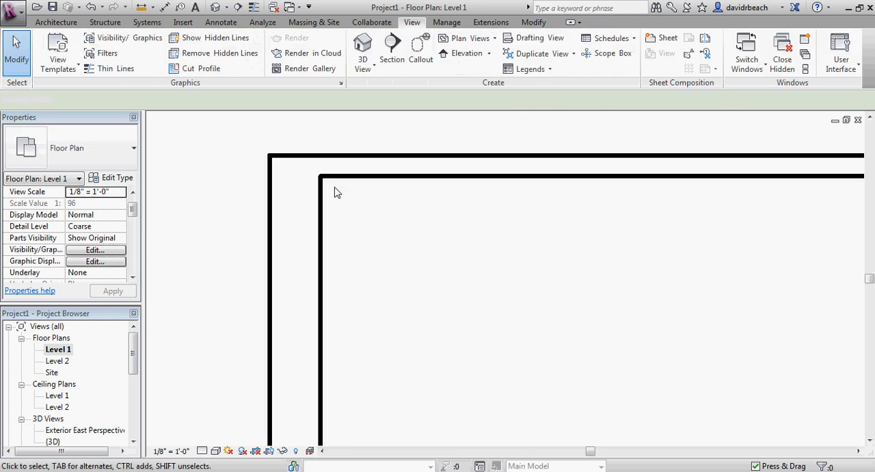
middle_drag(336, 191, 360, 238)
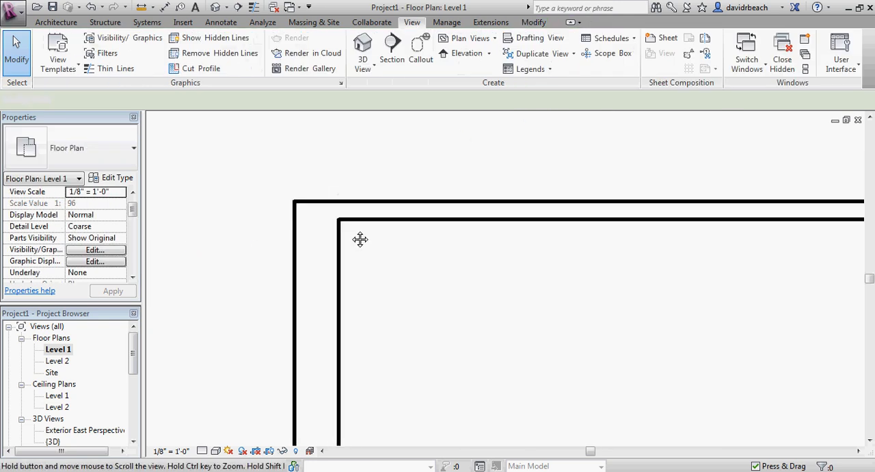
click(202, 451)
click(222, 424)
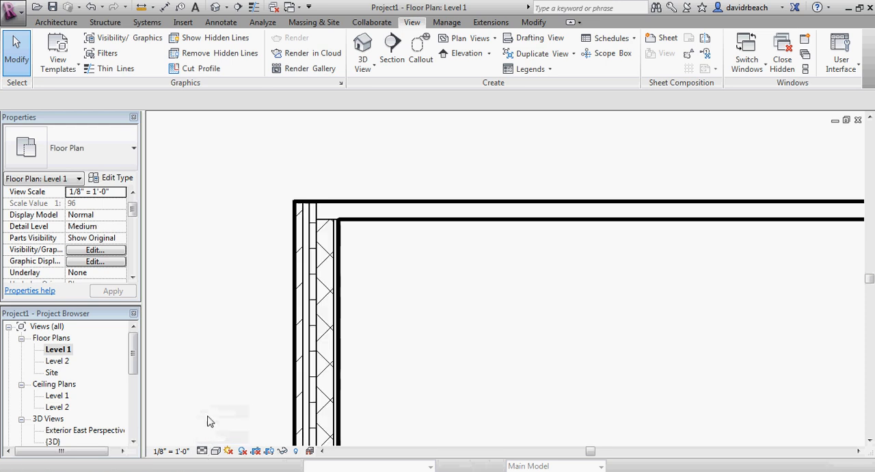
scroll(352, 231, up, 4)
scroll(324, 314, down, 6)
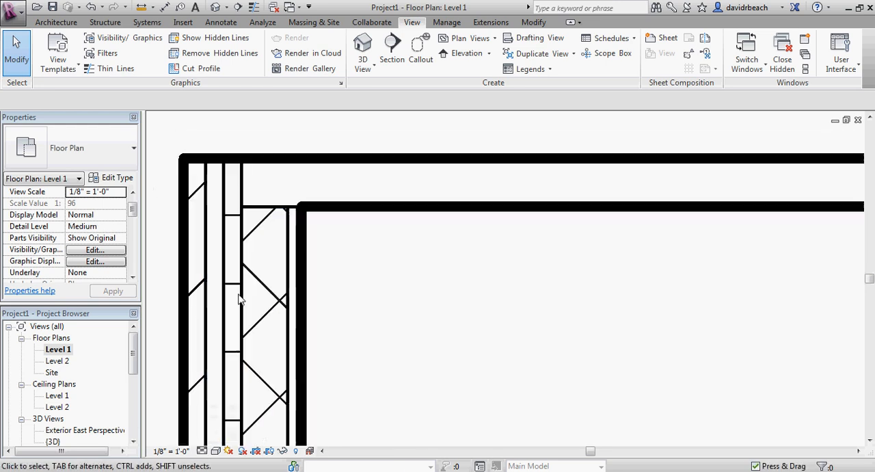
scroll(299, 258, down, 3)
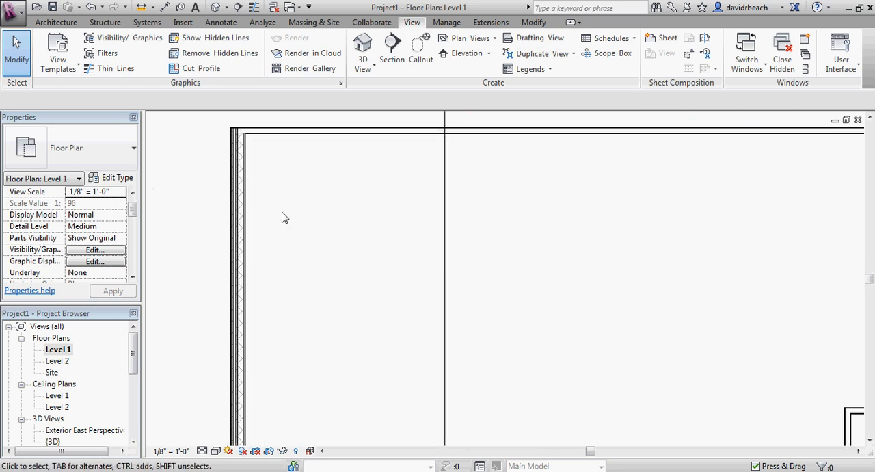
scroll(134, 360, down, 1)
Open the {3D} view and examine the west wall's brick surface up close and from around the building.
drag(135, 356, 134, 360)
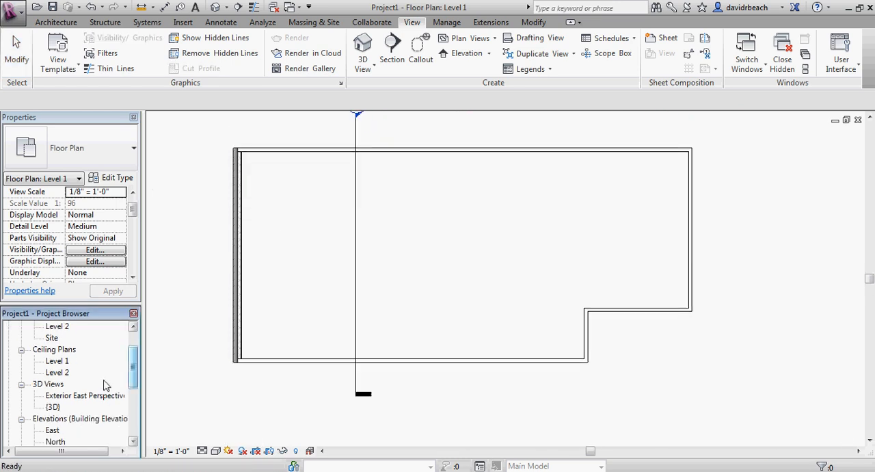
double_click(54, 408)
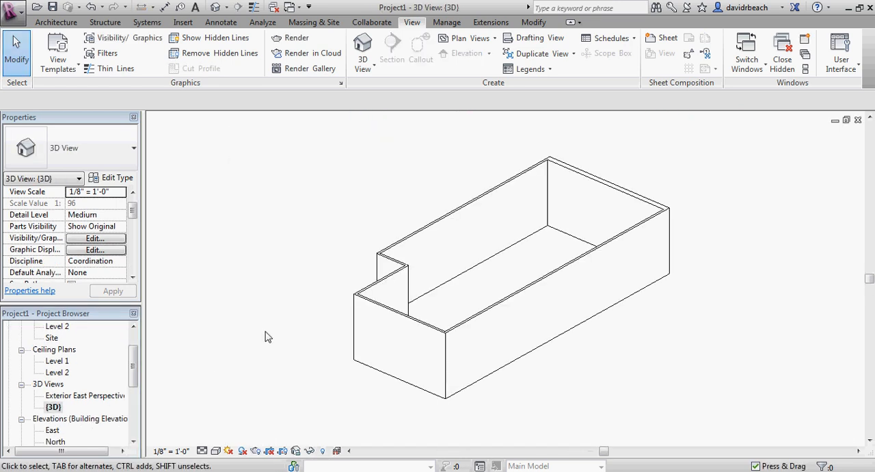
shift+middle_drag(266, 334, 480, 368)
scroll(568, 298, up, 5)
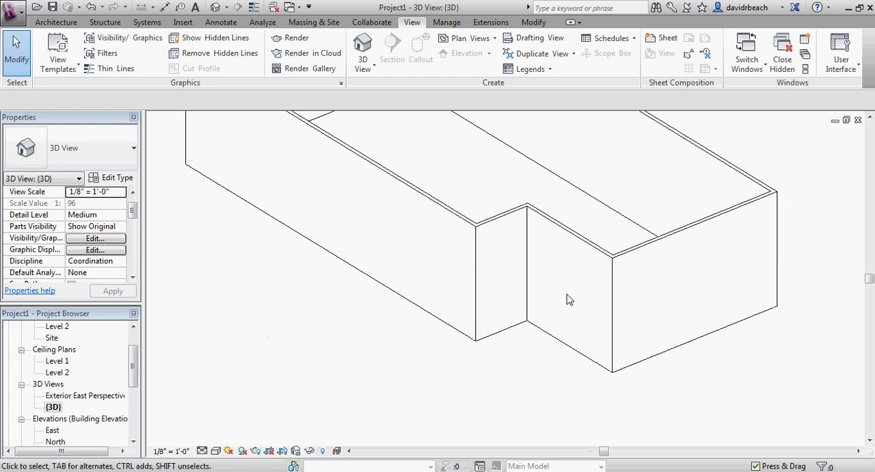
scroll(342, 240, down, 6)
shift+middle_drag(260, 309, 694, 376)
scroll(392, 261, up, 1)
scroll(296, 154, up, 8)
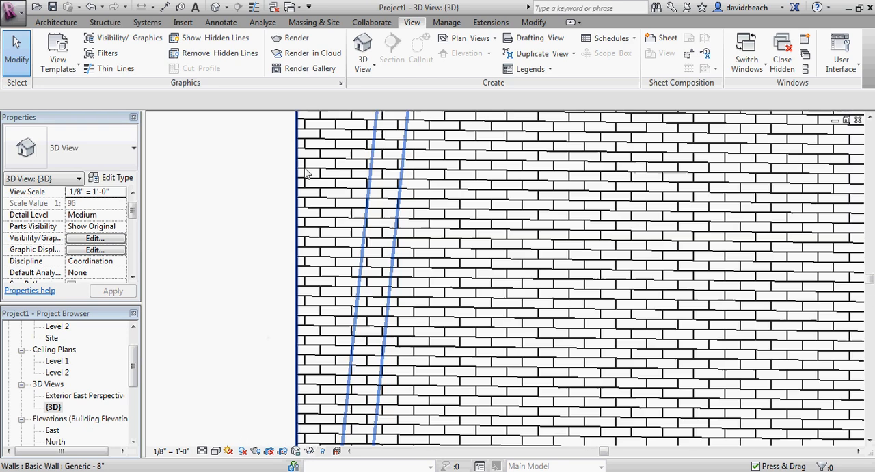
scroll(305, 181, down, 10)
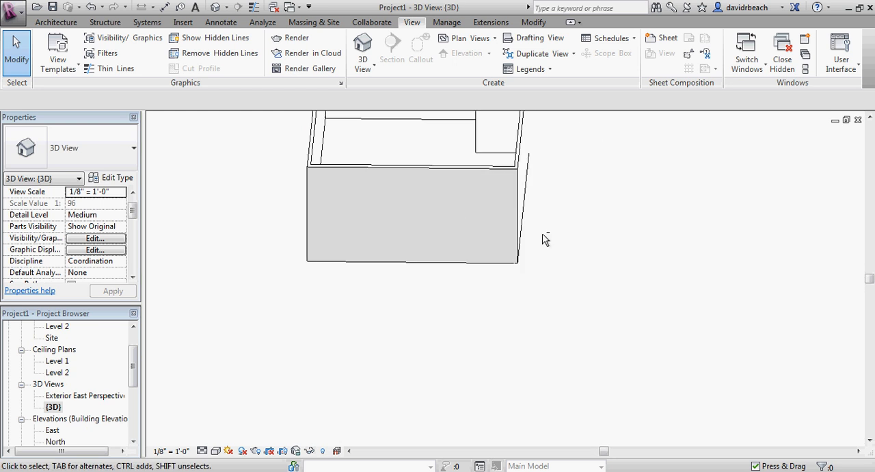
middle_drag(444, 230, 462, 318)
scroll(443, 308, down, 1)
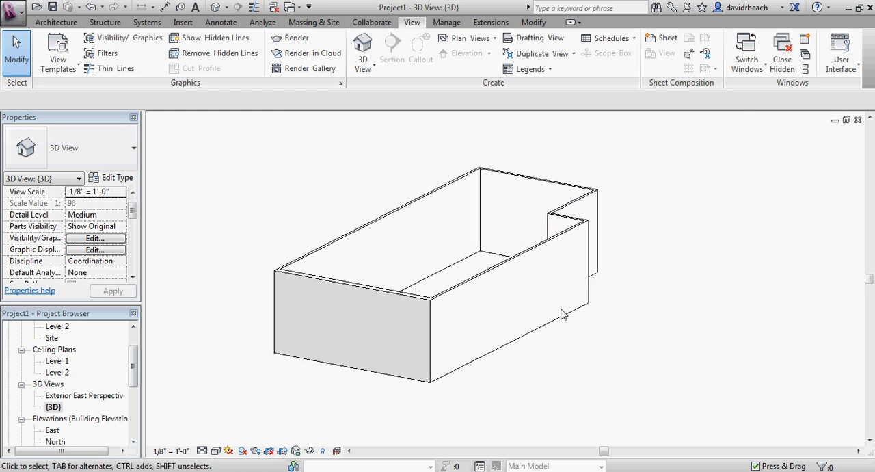
Change the long south wall to the Curtain Wall 1 type.
click(523, 312)
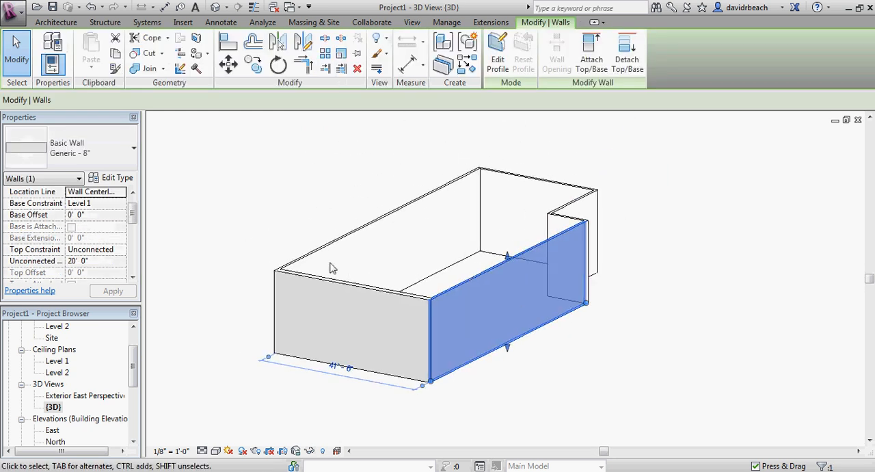
click(68, 145)
click(169, 259)
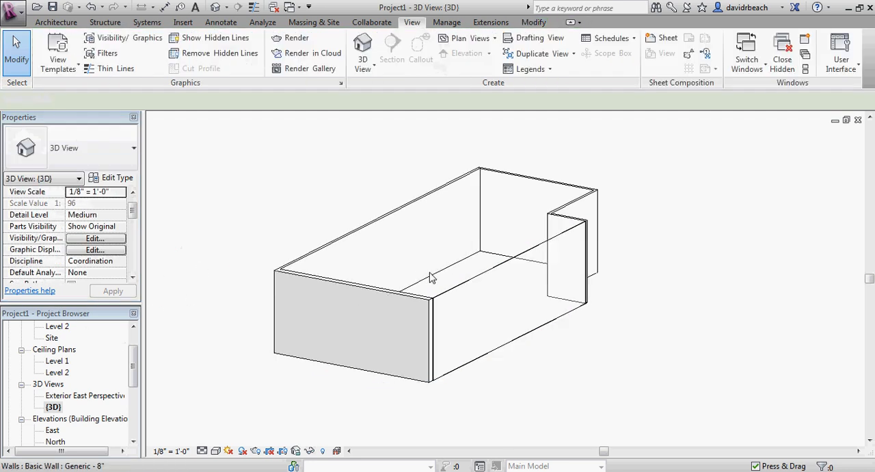
scroll(431, 287, up, 5)
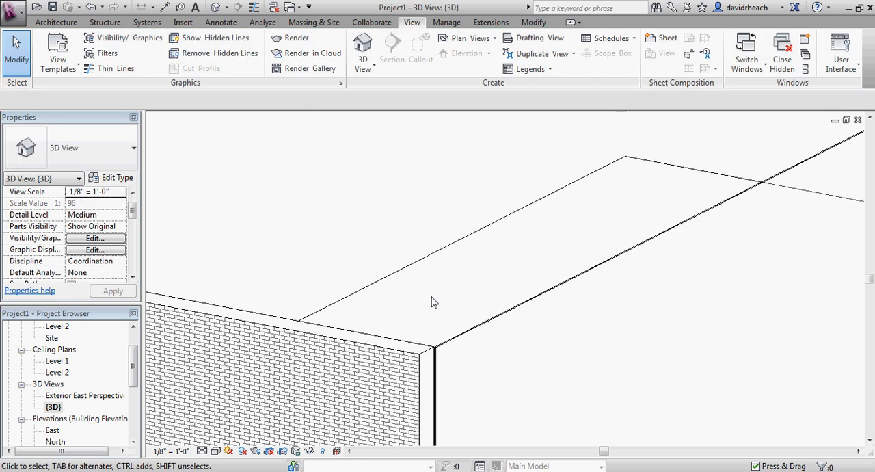
Change the short recessed south wall at the southeast notch to the Curtain Wall type Storefront.
middle_drag(432, 302, 469, 330)
scroll(461, 298, down, 1)
scroll(559, 309, down, 1)
shift+middle_drag(553, 342, 448, 337)
middle_drag(448, 337, 326, 201)
shift+middle_drag(431, 247, 398, 242)
middle_drag(398, 243, 389, 263)
scroll(442, 235, down, 4)
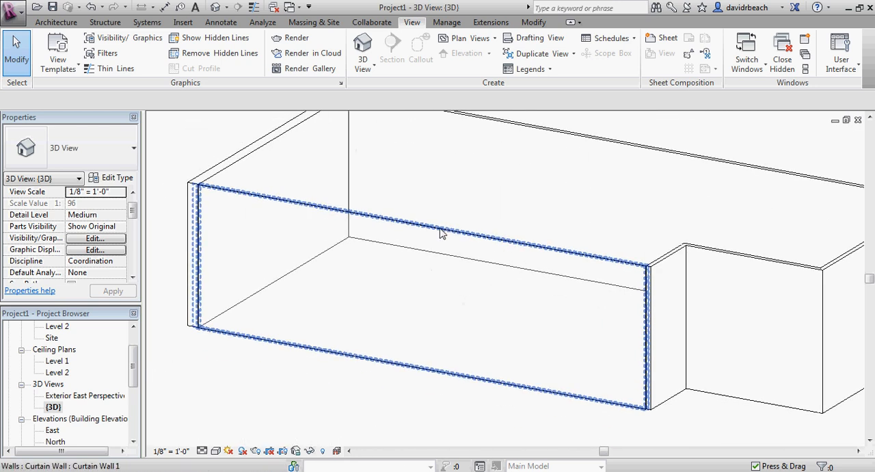
click(582, 263)
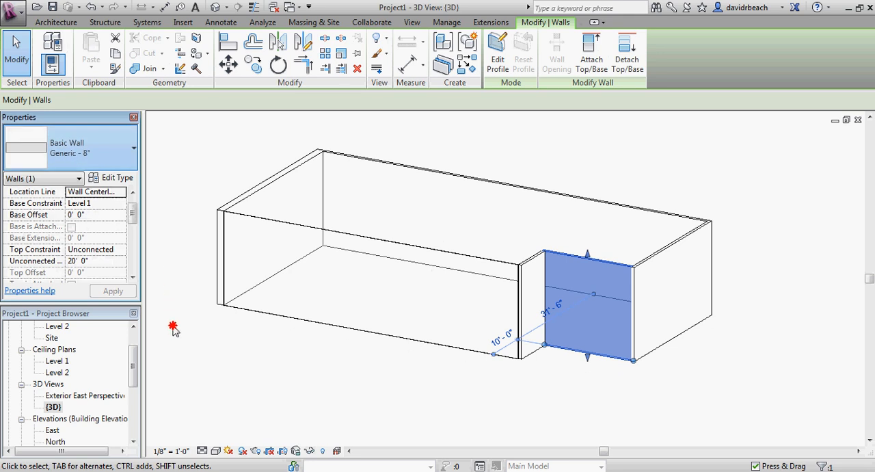
click(540, 412)
Change the east end wall to the Basic Wall type Generic - 12".
scroll(543, 366, up, 3)
middle_drag(575, 396, 622, 401)
scroll(557, 370, down, 1)
scroll(615, 301, up, 4)
scroll(613, 296, down, 4)
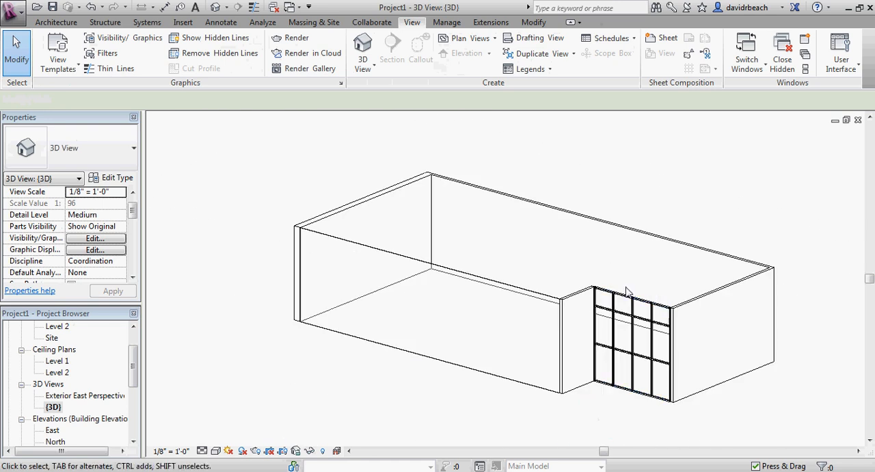
click(706, 299)
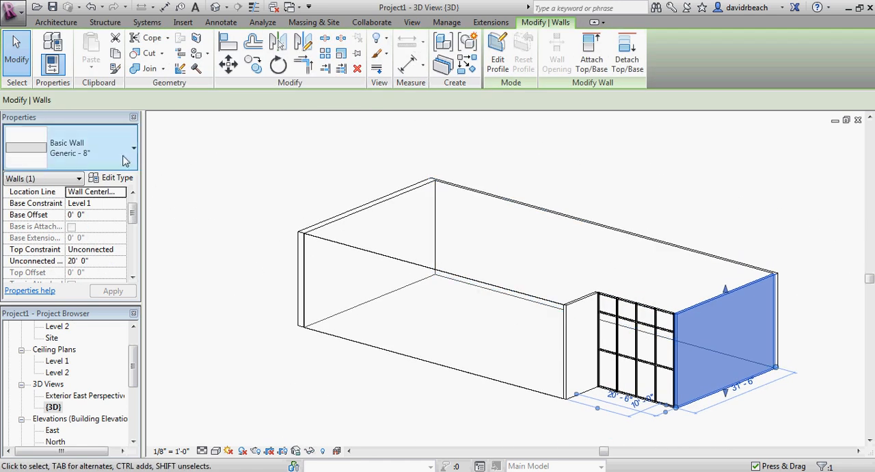
click(233, 219)
Review the changed walls from the brick end in 3D, and return to the Level 1 floor plan showing the whole building.
scroll(676, 296, up, 5)
scroll(629, 303, down, 6)
shift+middle_drag(629, 302, 514, 317)
scroll(392, 230, up, 3)
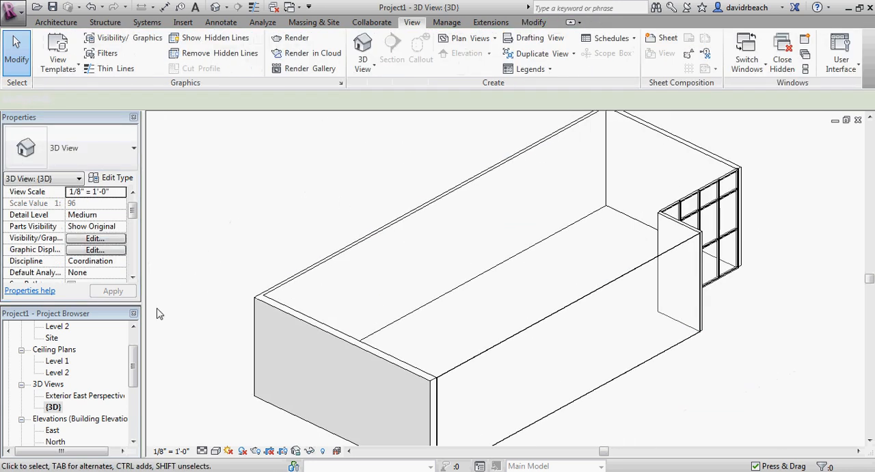
drag(131, 358, 126, 322)
double_click(58, 350)
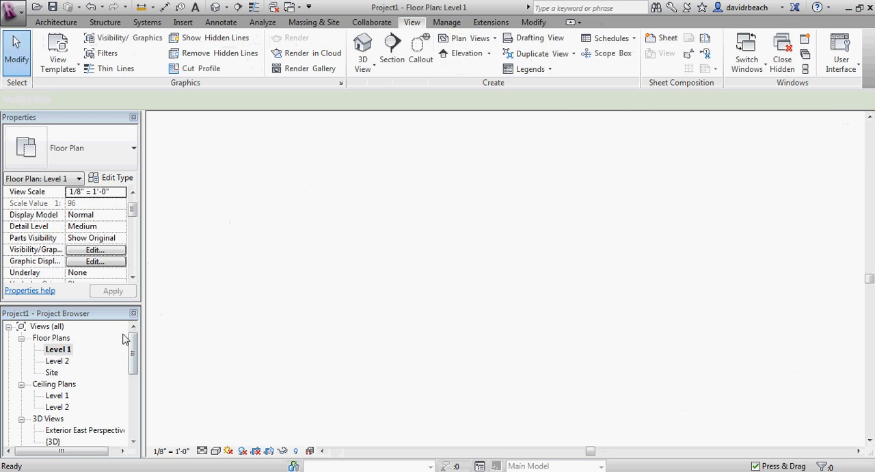
middle_drag(377, 231, 421, 249)
scroll(427, 226, down, 1)
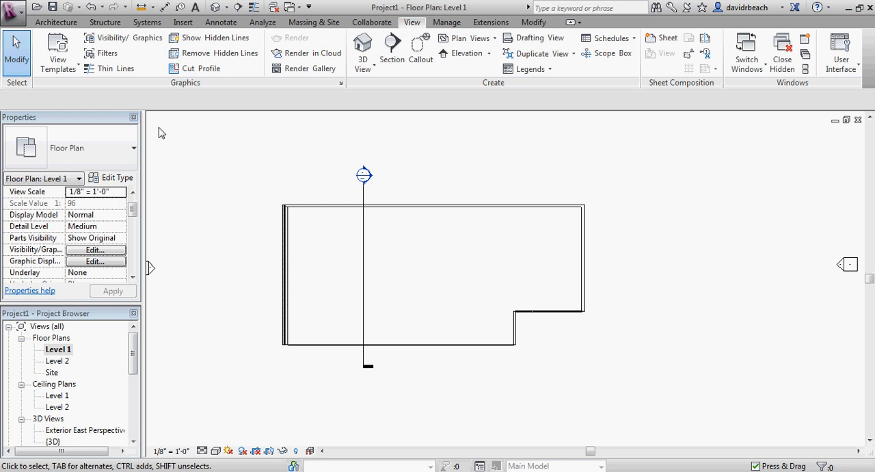
Start the Wall tool and review its height constraint and location line options without changing them.
click(57, 22)
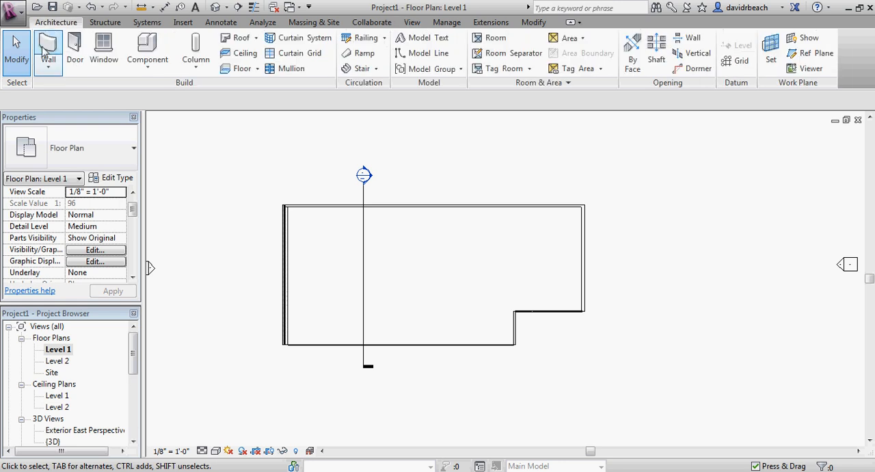
click(45, 55)
middle_drag(294, 191, 297, 220)
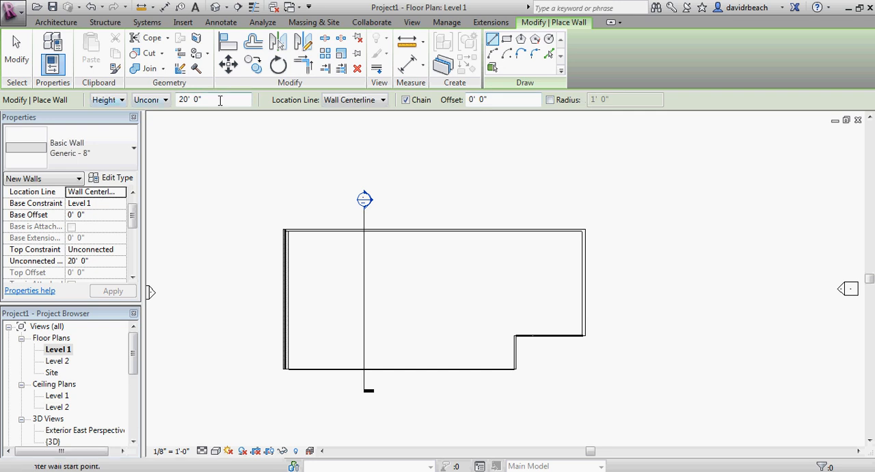
middle_drag(332, 134, 340, 143)
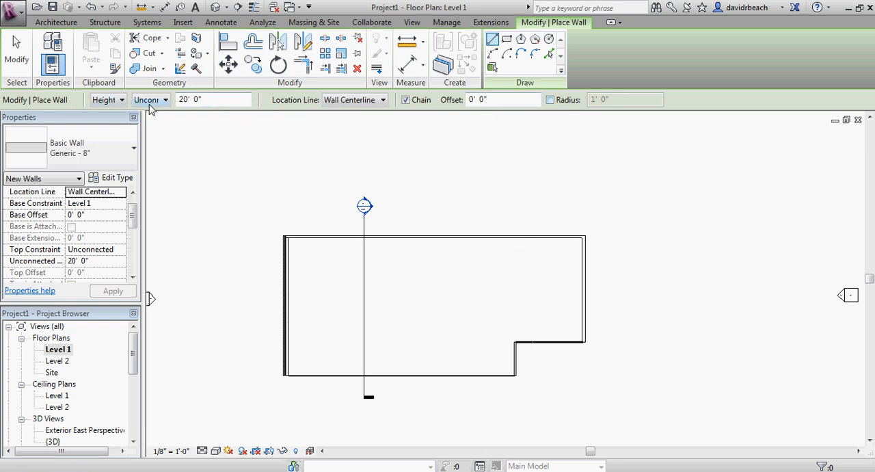
middle_drag(276, 197, 221, 181)
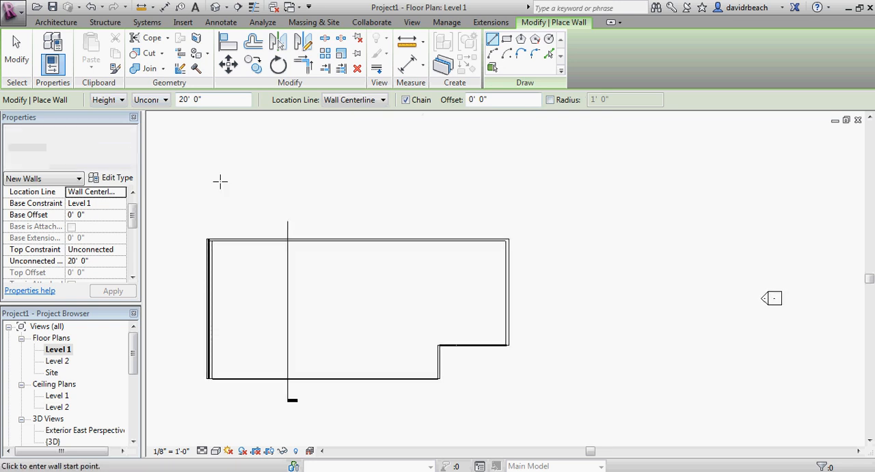
click(367, 100)
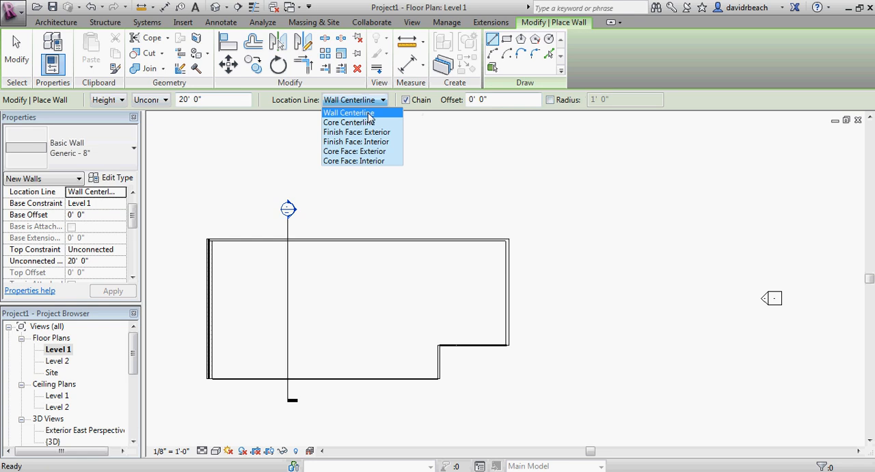
click(489, 154)
middle_drag(391, 194, 440, 190)
scroll(422, 182, up, 2)
scroll(422, 181, down, 1)
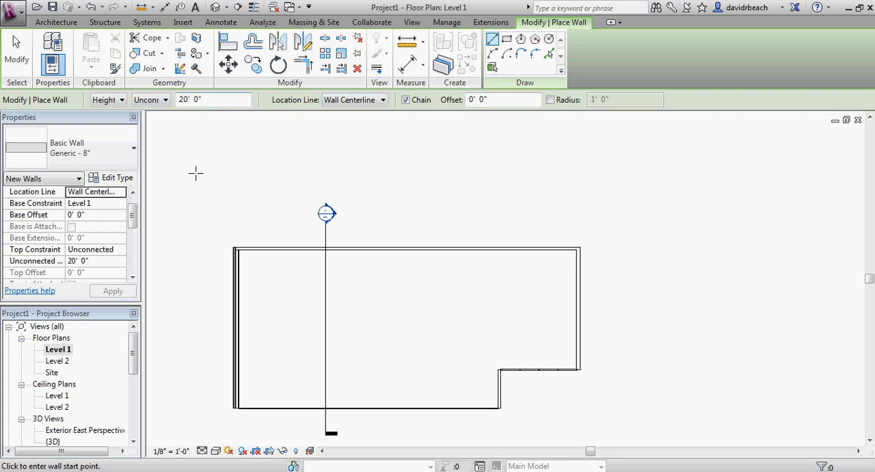
middle_drag(195, 174, 218, 165)
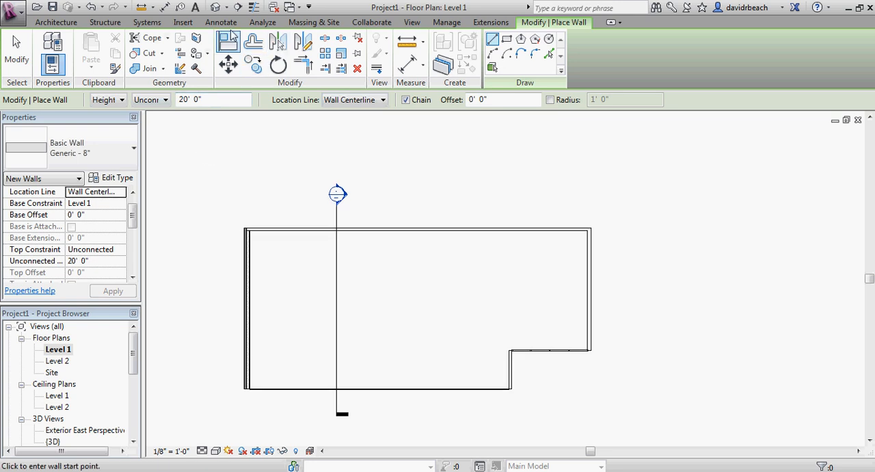
Leave the Wall tool and open the default 3D view of the building.
click(214, 9)
shift+middle_drag(338, 197, 270, 188)
drag(133, 345, 133, 360)
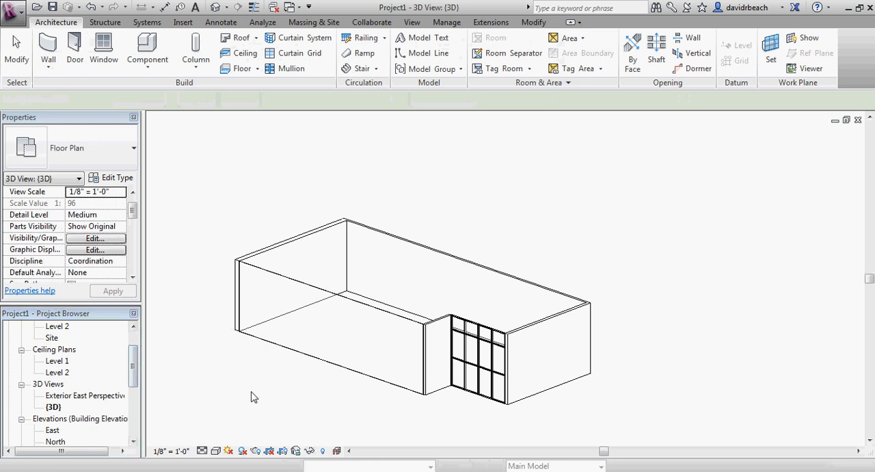
middle_drag(250, 396, 314, 369)
Open the East elevation and bring the building and both level markers into view.
click(135, 366)
drag(134, 366, 135, 385)
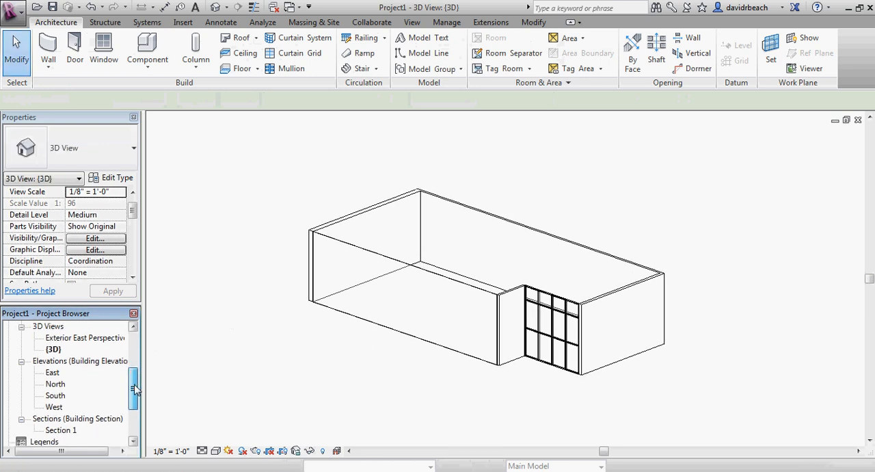
double_click(52, 373)
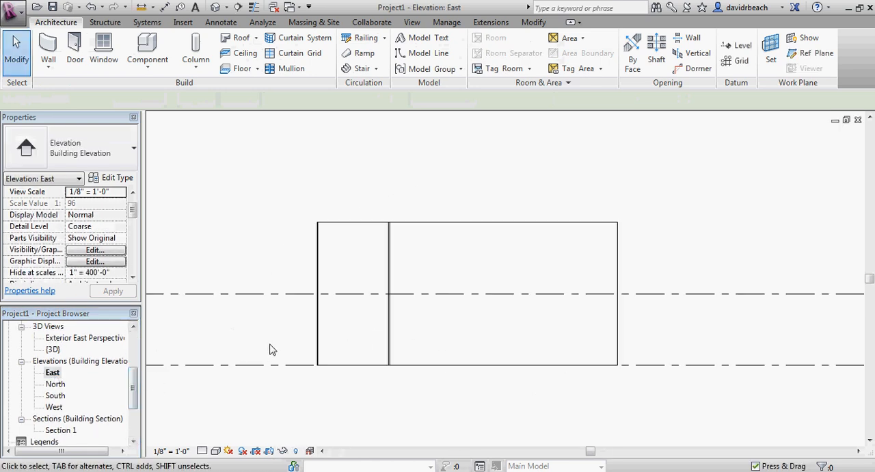
drag(545, 293, 266, 227)
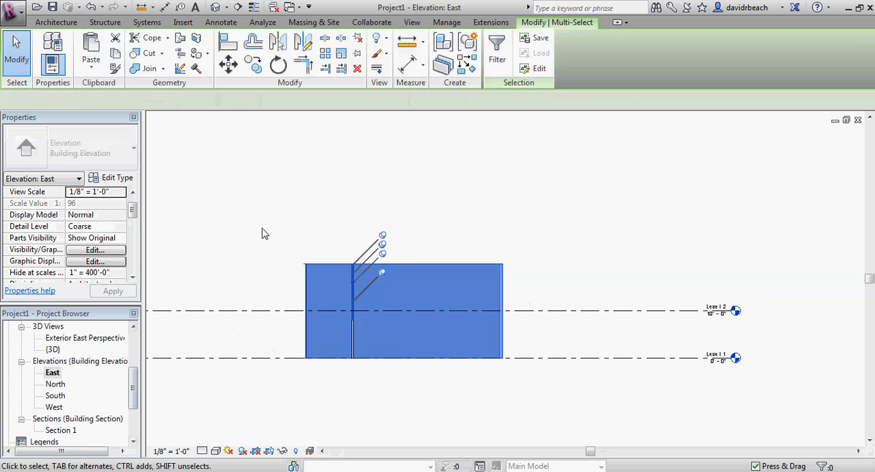
click(417, 179)
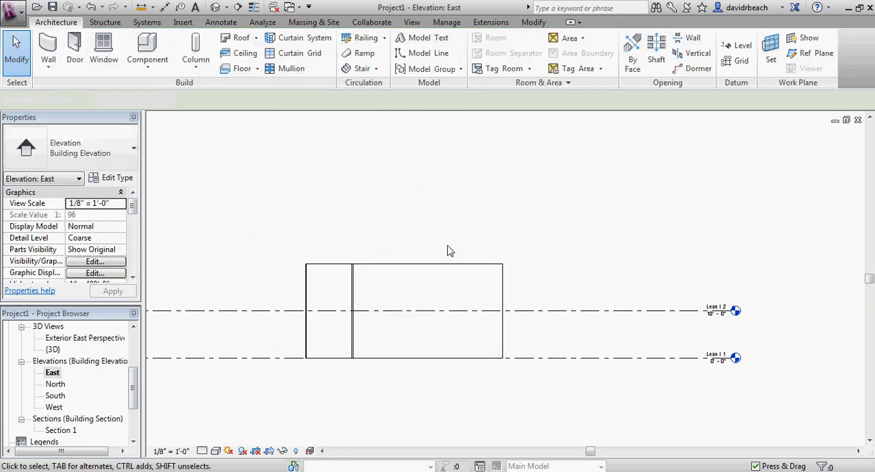
Set the east end wall's Top Constraint to Up to level: Level 2, and show the building in the 3D view.
click(438, 273)
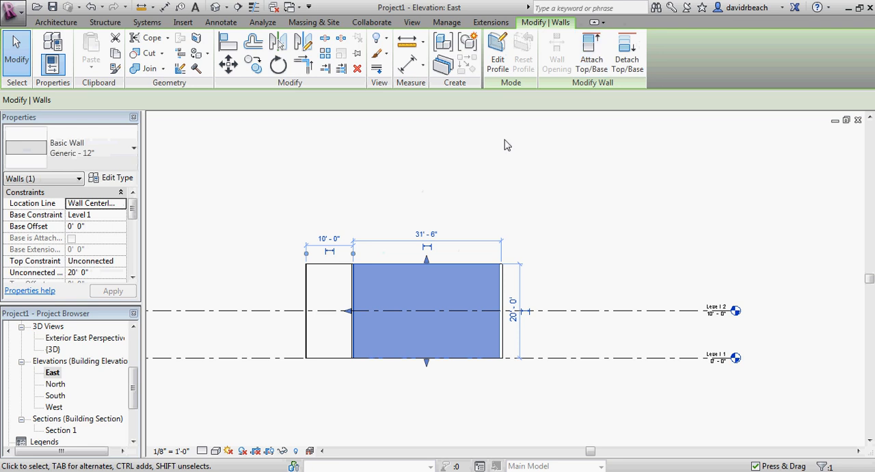
middle_drag(410, 178, 452, 182)
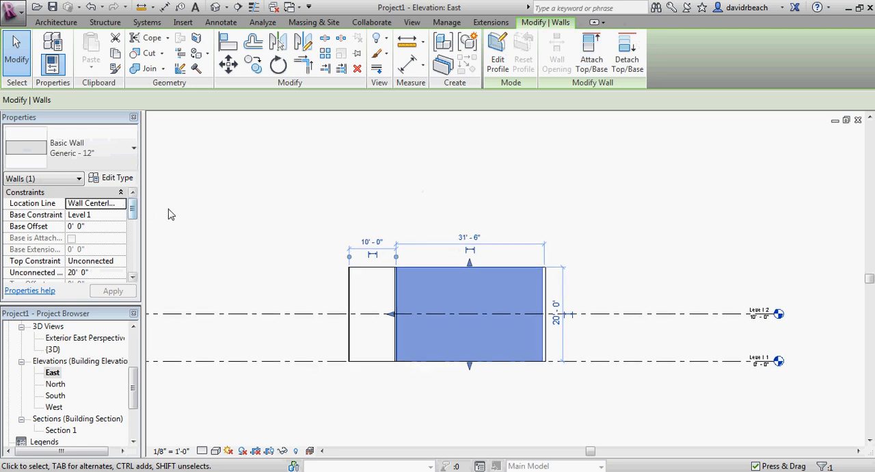
drag(134, 213, 135, 219)
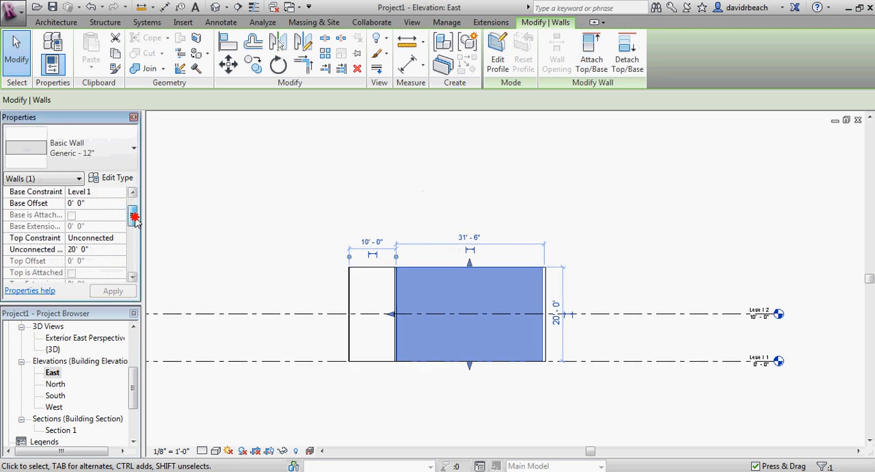
click(120, 238)
click(106, 268)
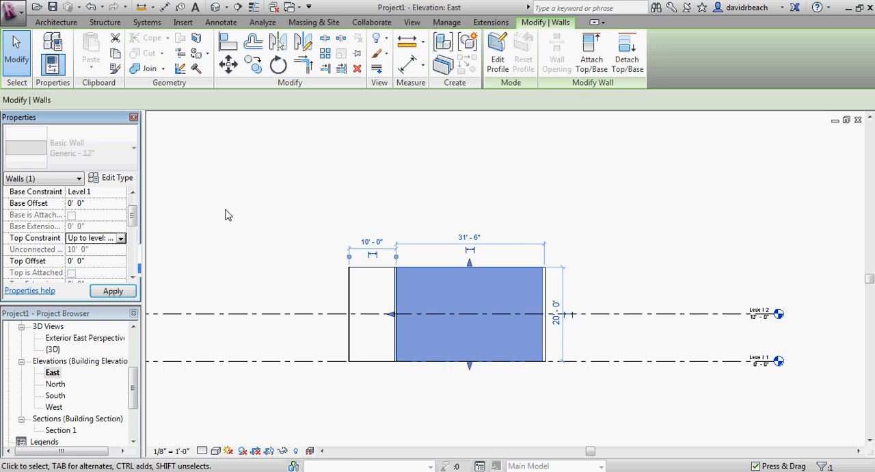
click(229, 212)
middle_drag(249, 222, 249, 199)
click(215, 7)
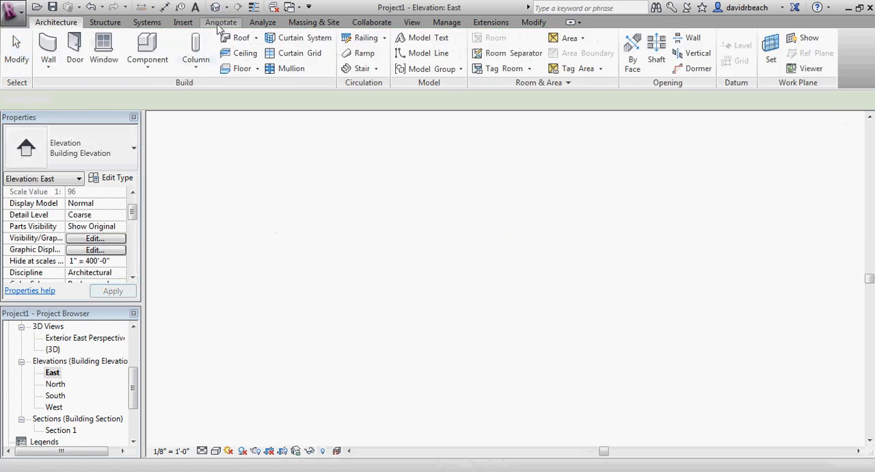
scroll(538, 297, up, 5)
scroll(591, 219, down, 3)
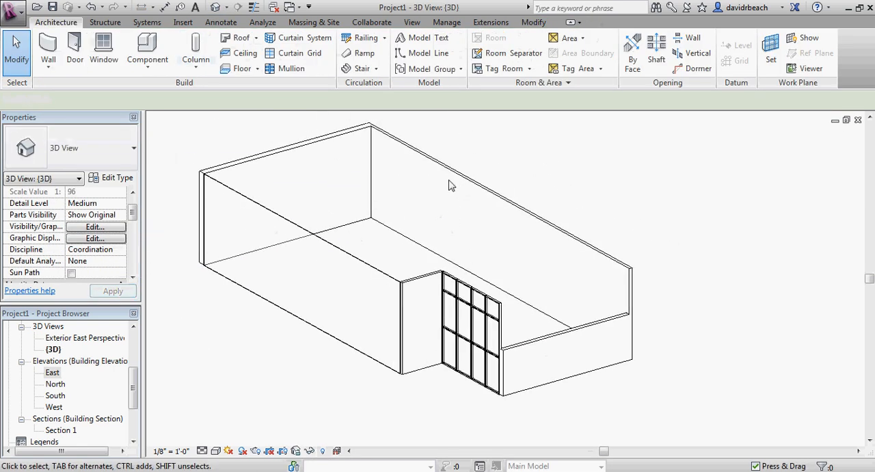
Set the Top Constraint of the brick end wall, long north wall, notch side wall and long south wall together to Up to level: Level 2.
click(333, 133)
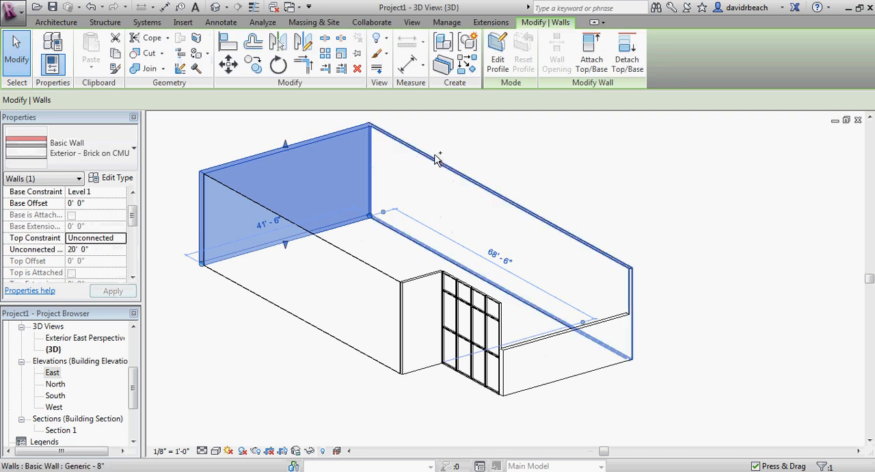
ctrl+click(436, 163)
ctrl+click(419, 282)
ctrl+click(281, 268)
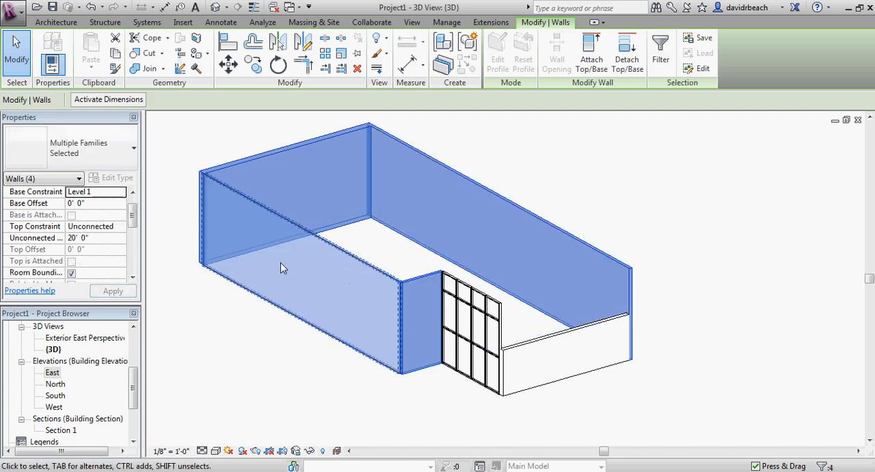
click(115, 226)
click(121, 226)
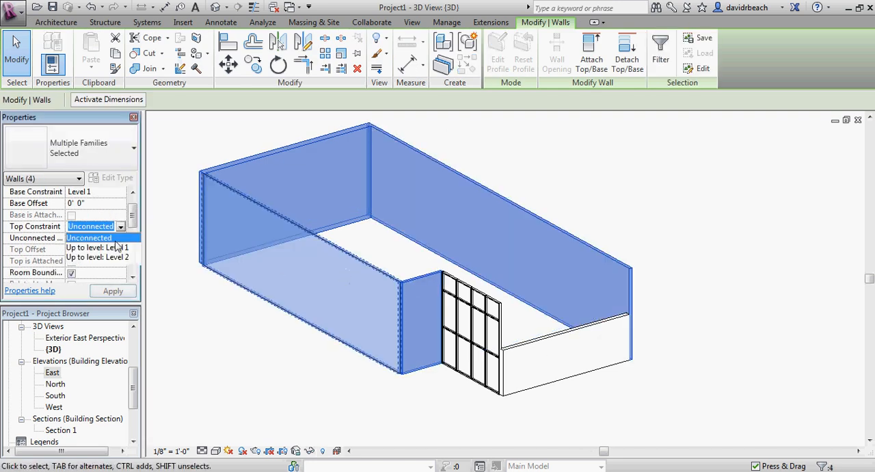
click(106, 258)
click(189, 289)
middle_drag(201, 301, 220, 291)
scroll(430, 376, up, 2)
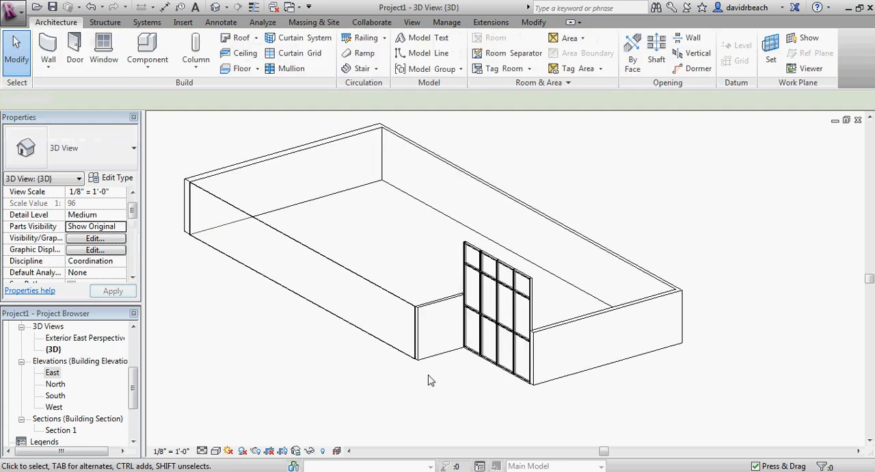
Set the Top Constraint of the Storefront curtain wall at the notch to Up to level: Level 2.
shift+middle_drag(395, 244, 496, 292)
middle_drag(495, 292, 578, 357)
shift+middle_drag(628, 228, 451, 306)
middle_drag(451, 306, 433, 225)
scroll(478, 226, up, 2)
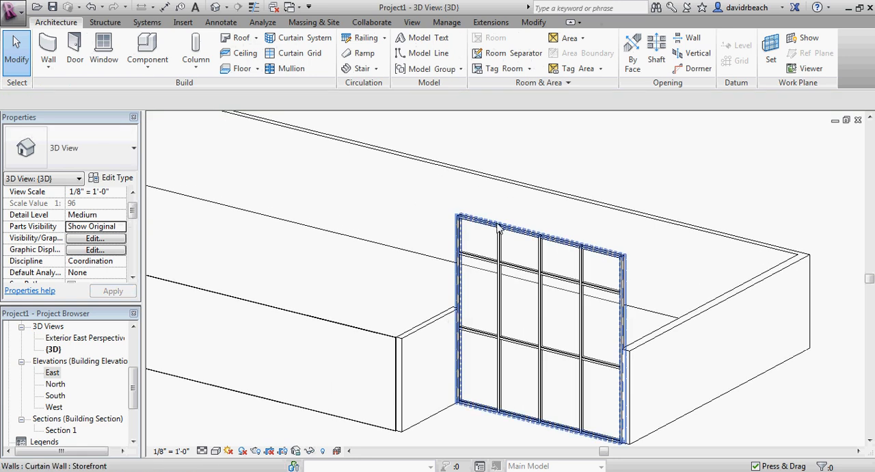
click(488, 236)
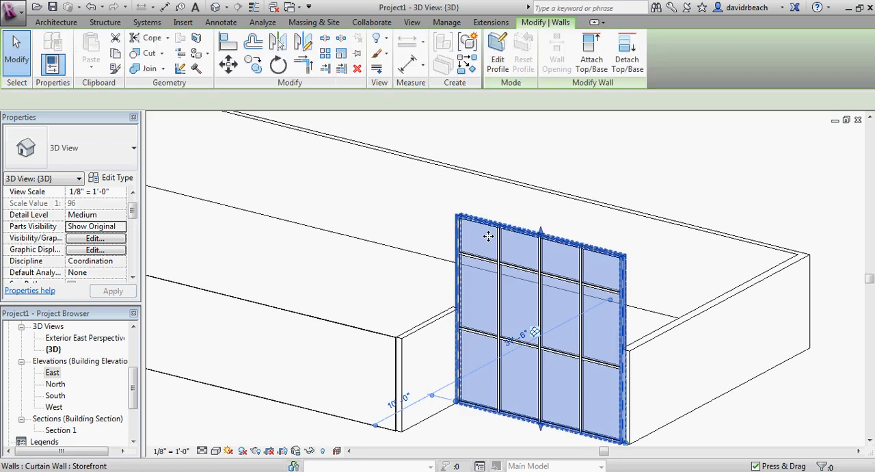
middle_drag(488, 236, 151, 248)
click(109, 226)
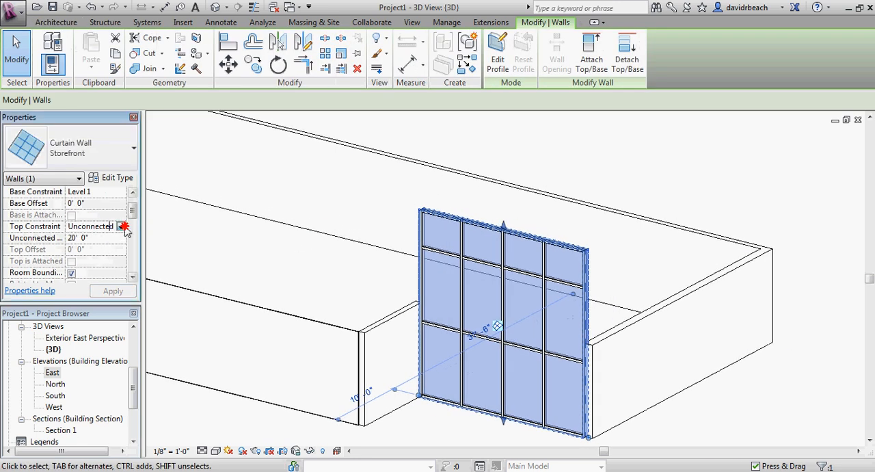
click(121, 226)
click(96, 261)
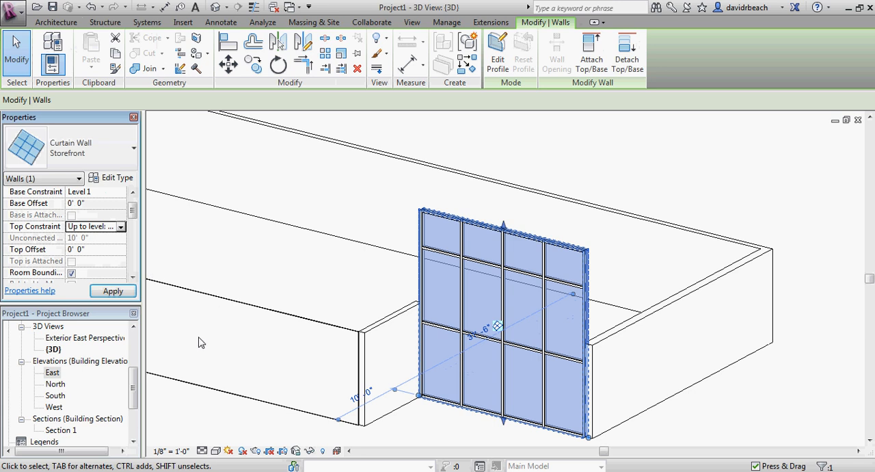
click(205, 404)
Examine the walls in 3D from the storefront side and from the brick end.
scroll(222, 386, down, 1)
middle_drag(235, 387, 428, 336)
scroll(401, 318, down, 1)
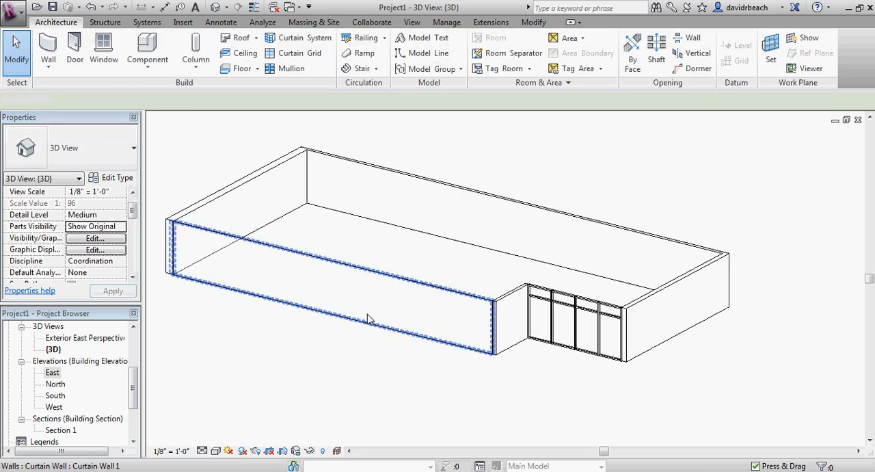
scroll(589, 293, up, 6)
scroll(457, 308, down, 4)
scroll(459, 309, down, 3)
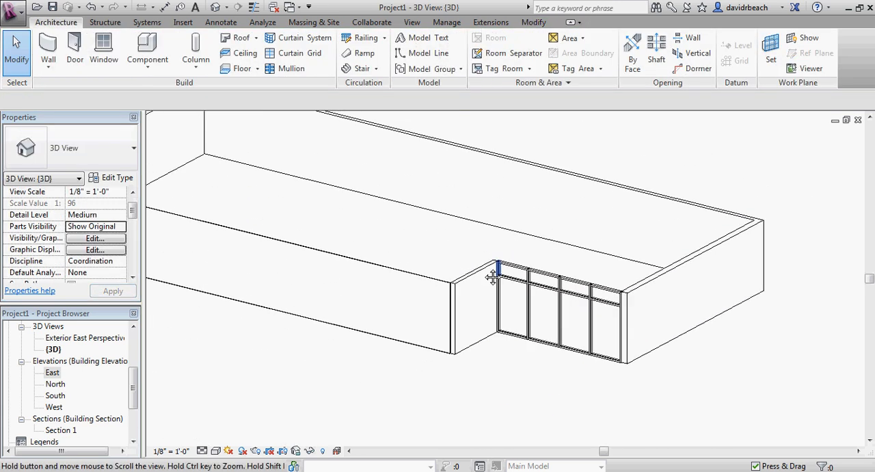
middle_drag(566, 312, 421, 309)
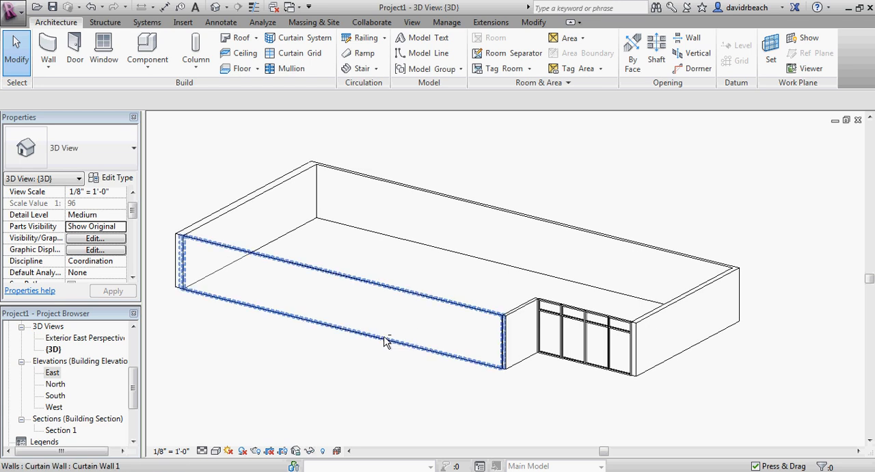
shift+middle_drag(385, 339, 698, 409)
scroll(689, 404, up, 1)
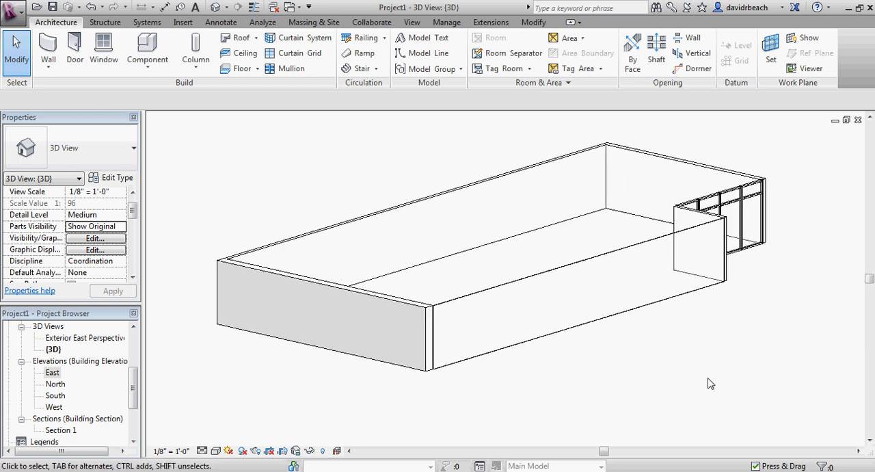
middle_drag(708, 378, 701, 384)
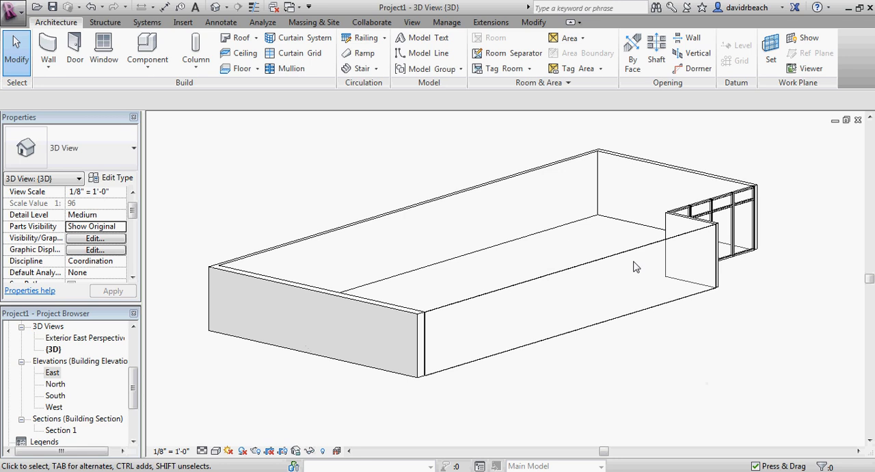
scroll(634, 267, down, 2)
scroll(137, 382, up, 5)
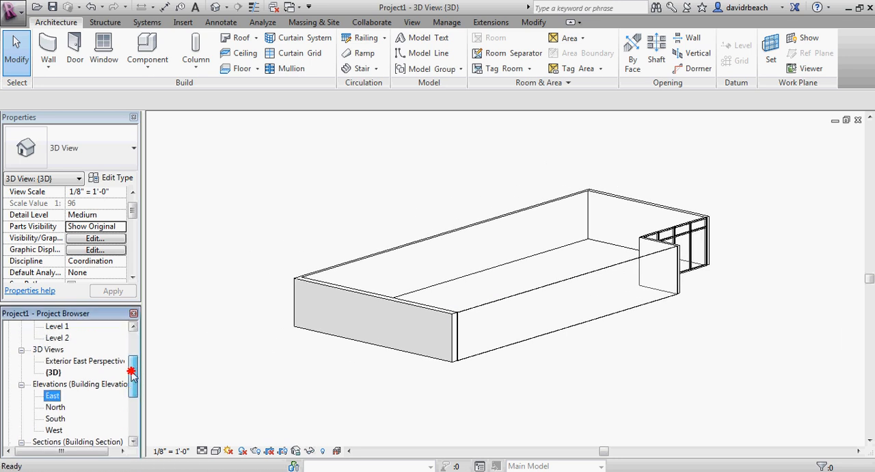
In the Level 1 floor plan, move the section line east to cut through the storefront, and shorten its view depth to just beyond the east wall.
double_click(58, 349)
scroll(316, 303, down, 3)
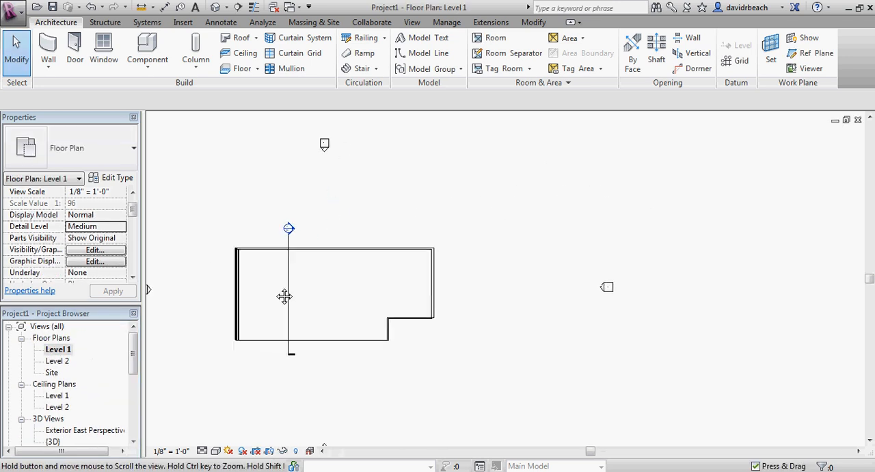
click(278, 282)
scroll(355, 290, up, 2)
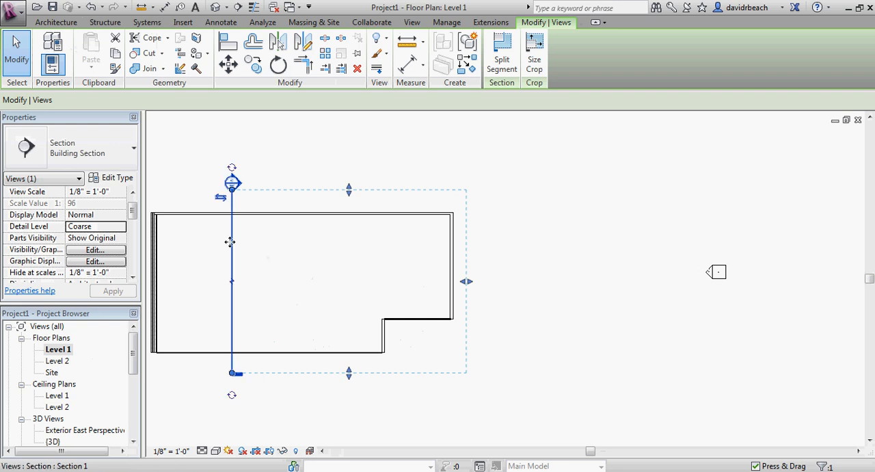
drag(230, 242, 411, 250)
drag(646, 284, 512, 283)
scroll(420, 342, up, 5)
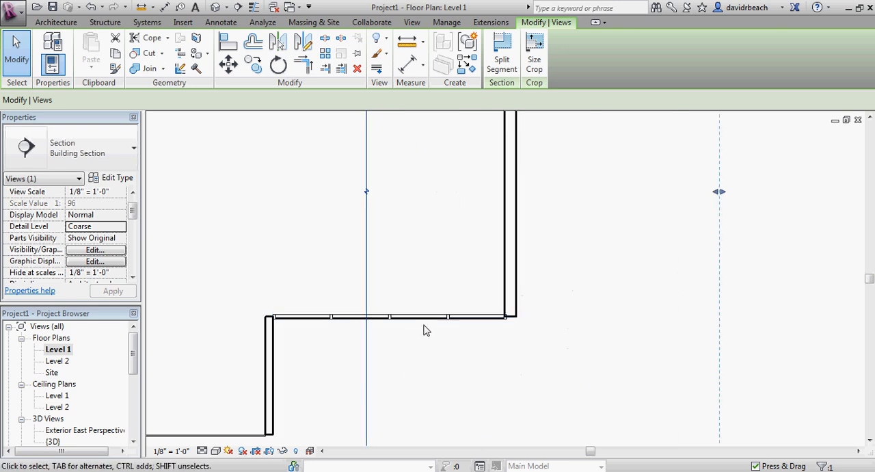
scroll(404, 329, down, 2)
scroll(429, 311, down, 2)
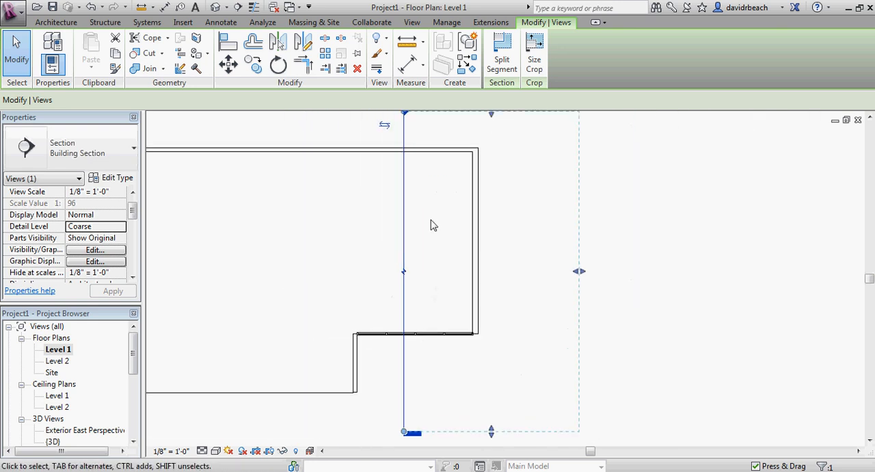
scroll(432, 199, down, 2)
click(508, 177)
Open the relocated section's view and examine how the storefront wall is cut between Level 1 and Level 2.
double_click(424, 136)
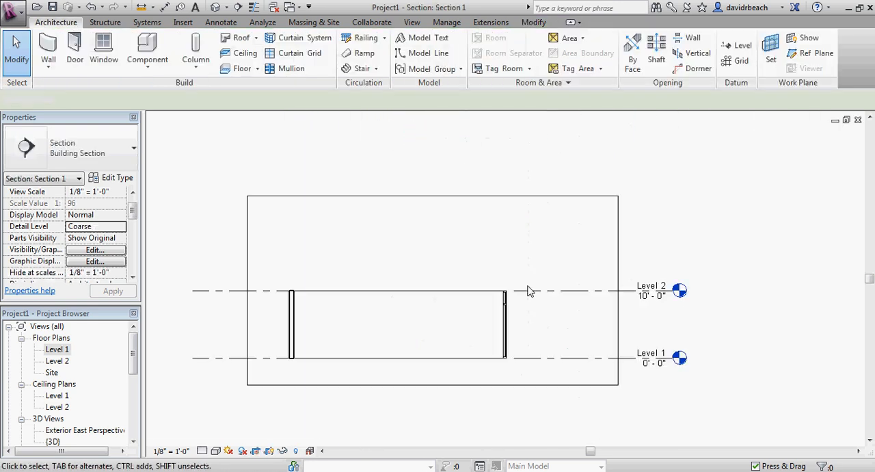
scroll(548, 336, up, 5)
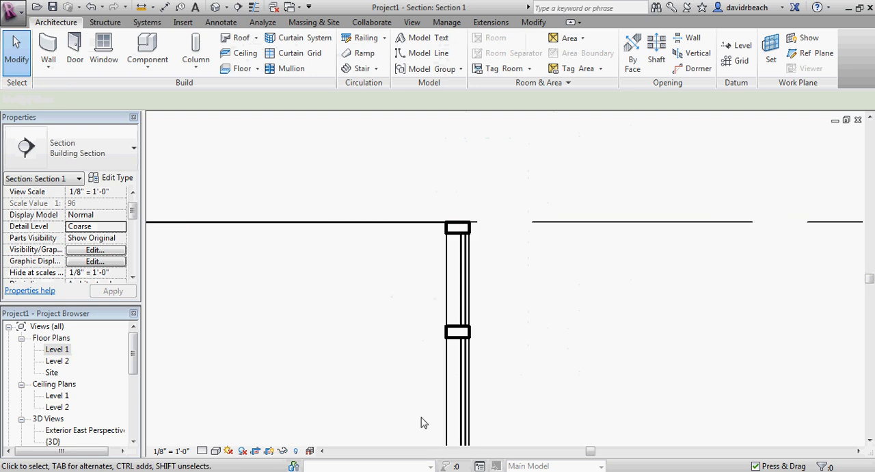
scroll(437, 297, down, 5)
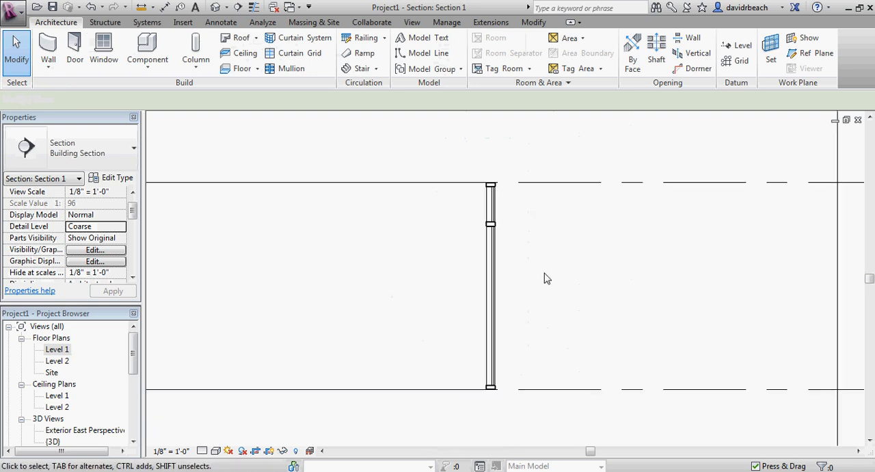
scroll(417, 275, down, 4)
middle_drag(394, 291, 596, 317)
scroll(511, 311, down, 2)
middle_drag(509, 311, 459, 320)
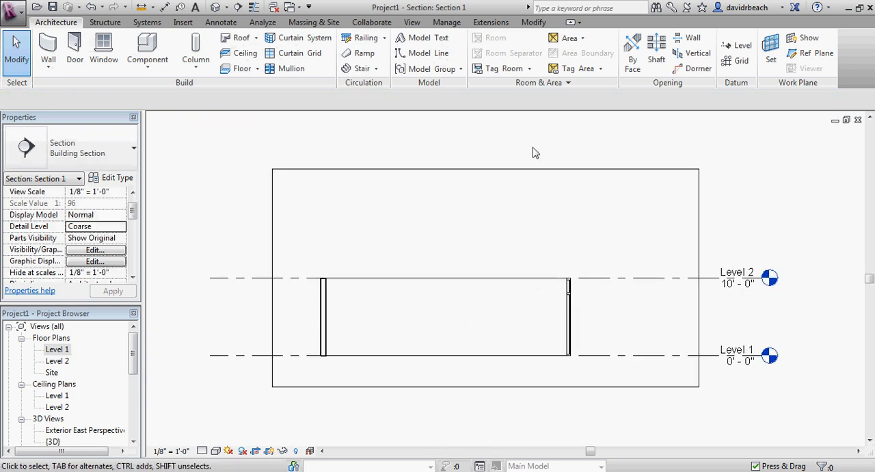
Return to the default 3D view and examine the whole building with its walls at Level 2 height.
drag(134, 362, 134, 328)
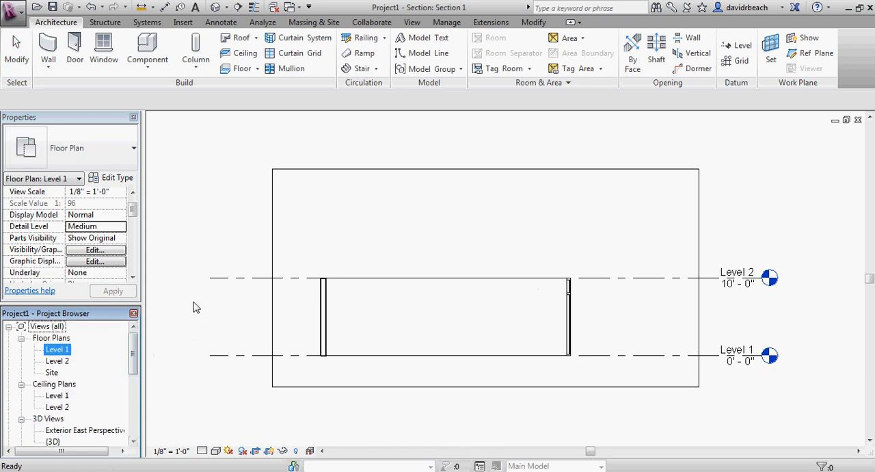
middle_drag(231, 312, 249, 315)
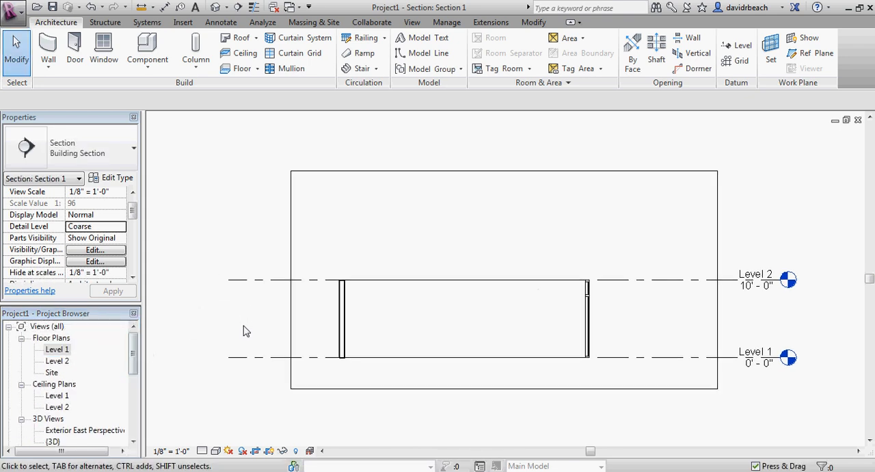
click(218, 9)
shift+middle_drag(351, 189, 261, 237)
shift+middle_drag(359, 282, 374, 260)
scroll(318, 268, up, 2)
scroll(366, 269, down, 1)
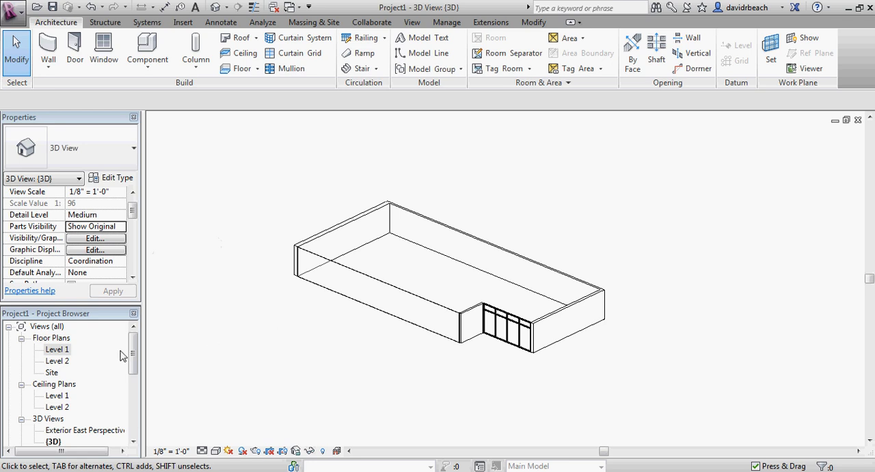
mouse_move(133, 345)
mouse_down()
mouse_move(134, 384)
mouse_move(136, 345)
mouse_up()
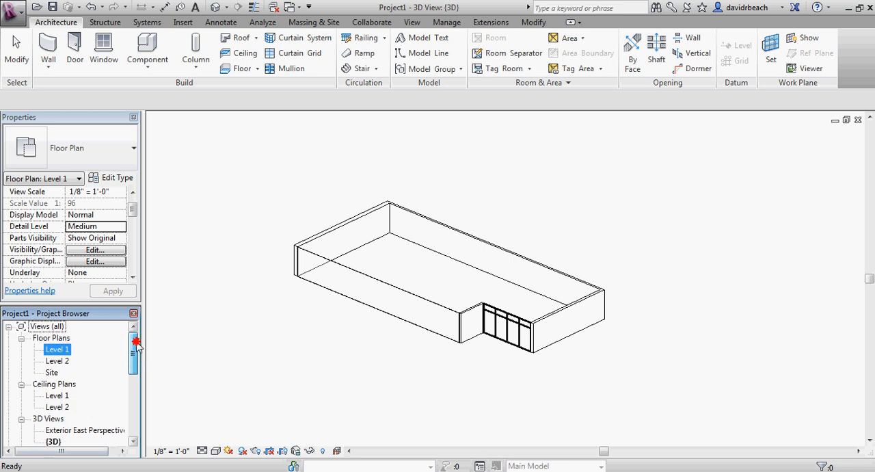
click(229, 341)
middle_drag(309, 337, 328, 340)
scroll(328, 341, up, 1)
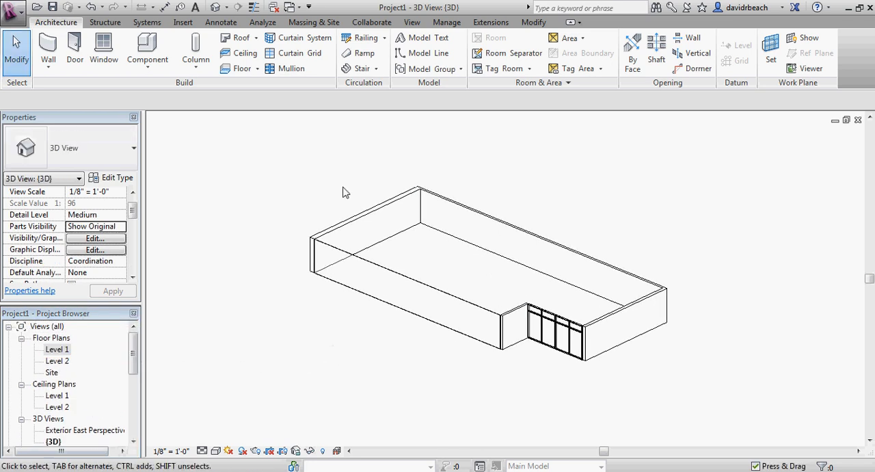